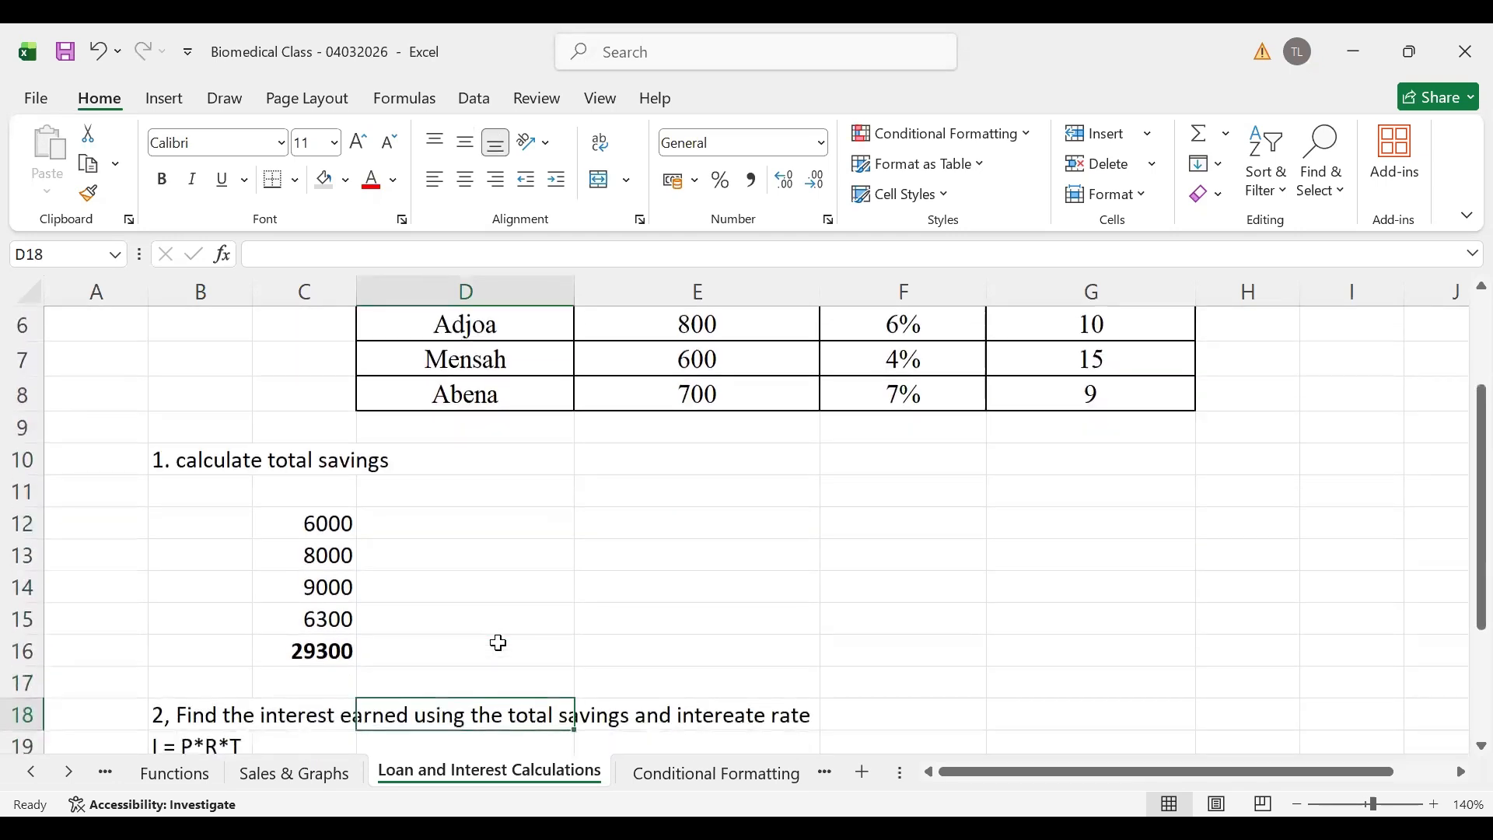
Examine the total savings results and the interest calculations for each customer on the Loan and Interest Calculations sheet
{"action": "key", "text": "Down"}
{"action": "key", "text": "Down"}
{"action": "key", "text": "Down"}
{"action": "key", "text": "Down"}
{"action": "key", "text": "Down"}
{"action": "key", "text": "Down"}
{"action": "key", "text": "Down"}
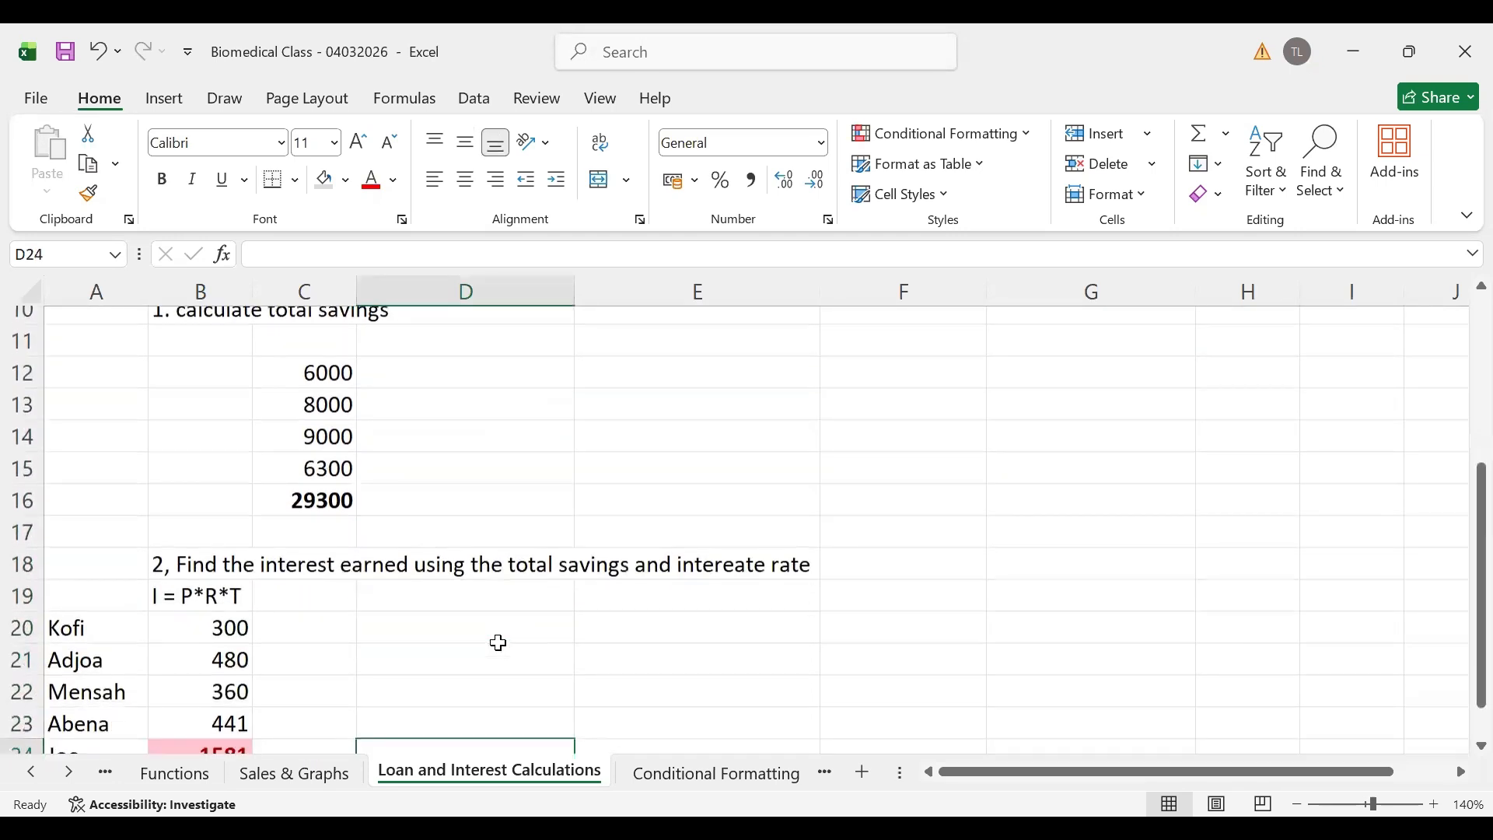
{"action": "left_click", "coordinate": [500, 644]}
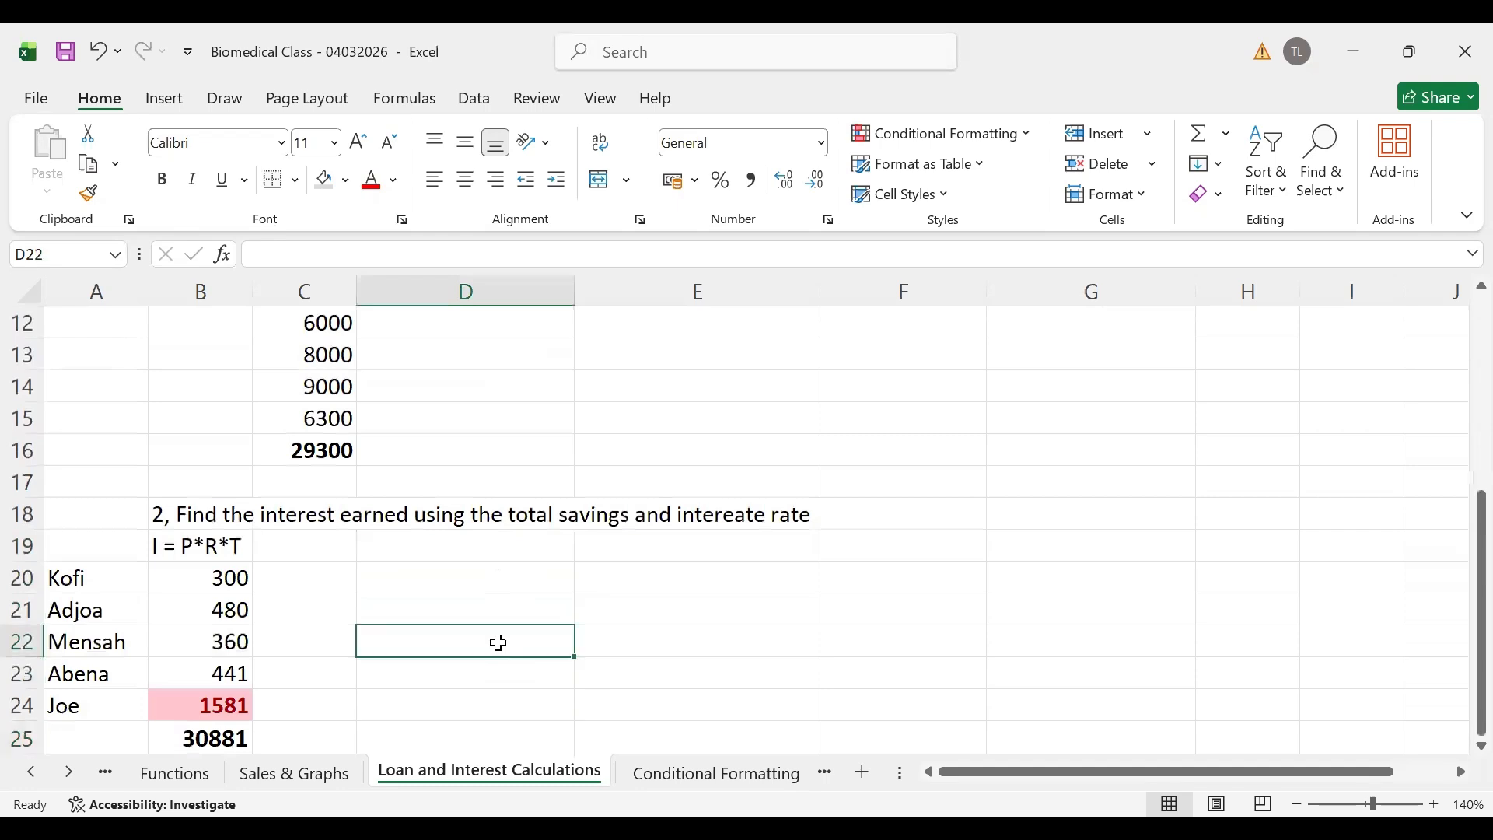
{"action": "key", "text": "Up"}
{"action": "key", "text": "Up"}
{"action": "key", "text": "Up"}
{"action": "key", "text": "Up"}
{"action": "key", "text": "Up"}
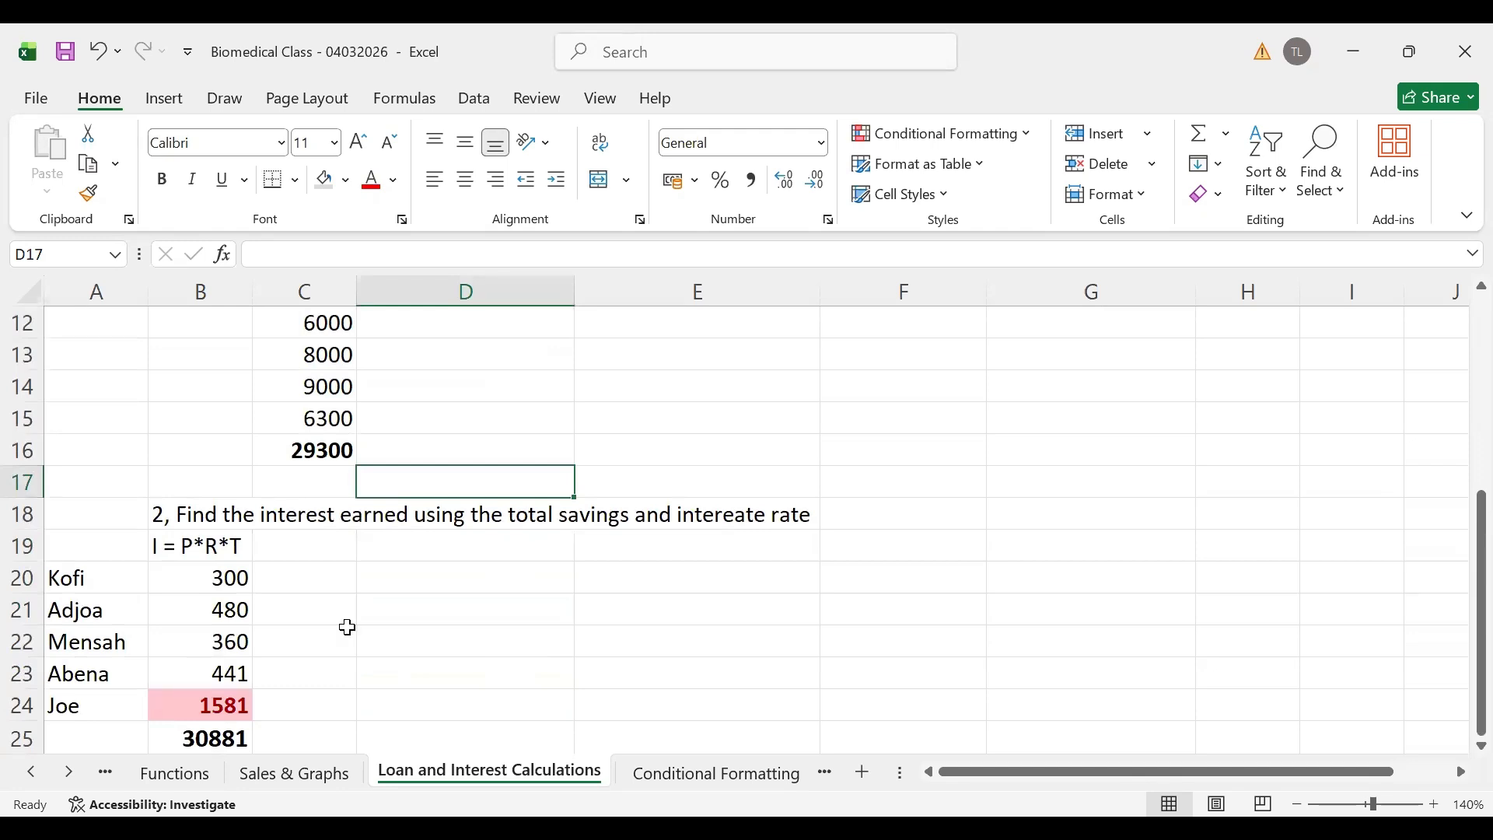
Undo the existing highlighting of the interest values, and highlight values greater than 1000 in B20:B24 with Light Red Fill with Dark Red Text
{"action": "left_click", "coordinate": [100, 56]}
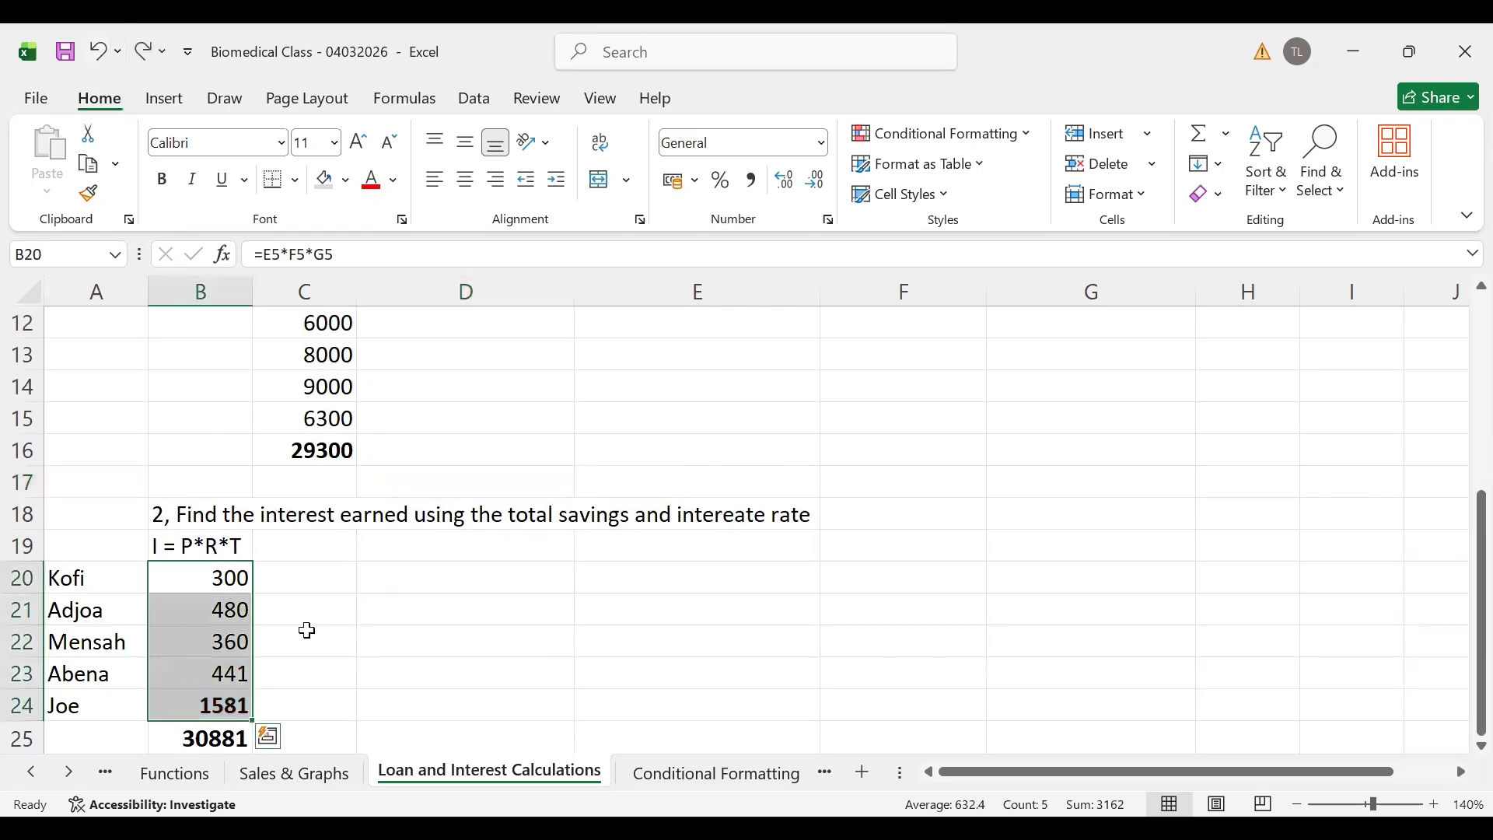
{"action": "left_click", "coordinate": [422, 634]}
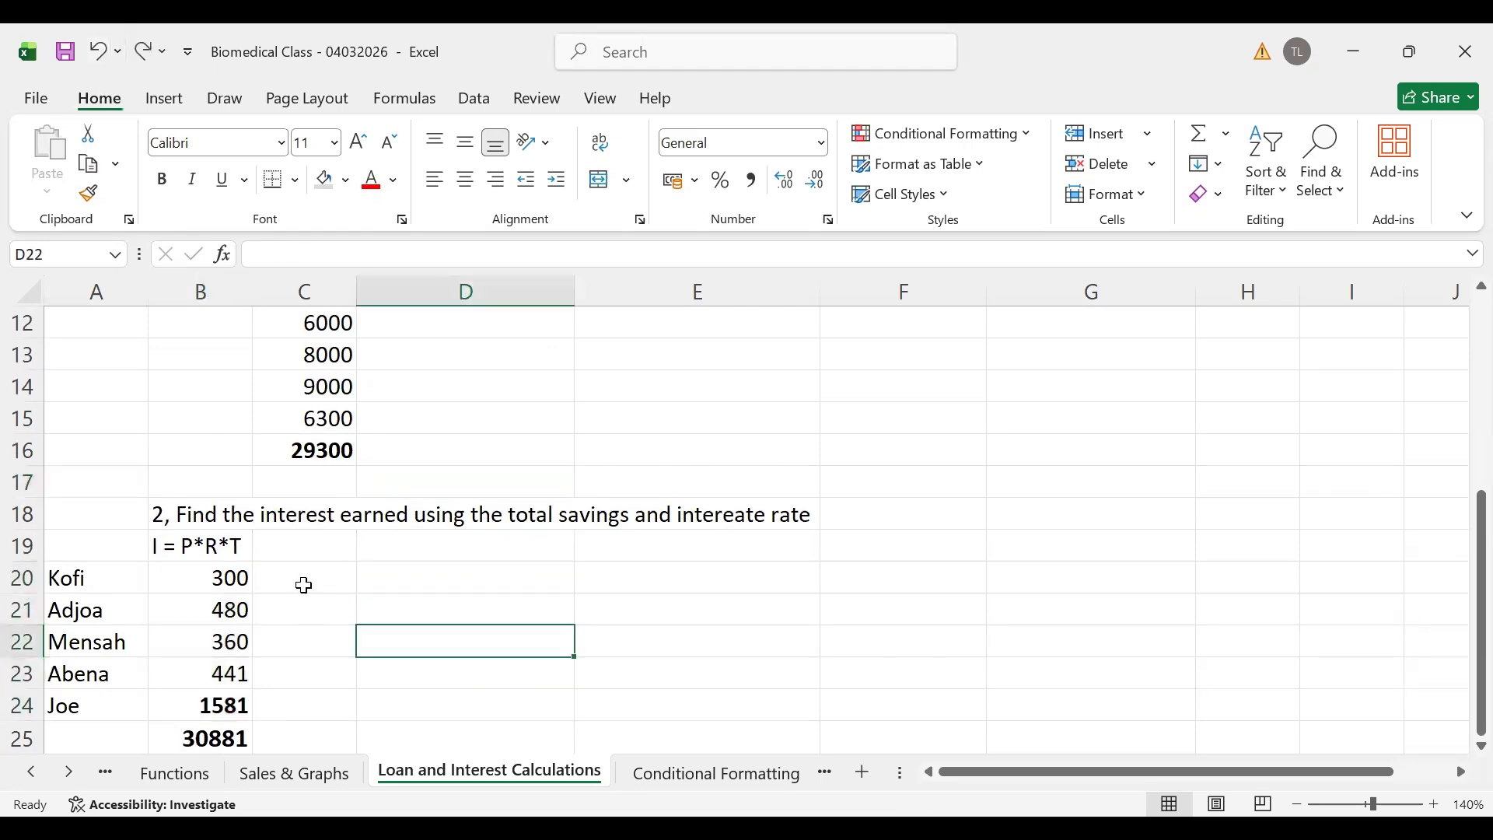
{"action": "left_click", "coordinate": [225, 578]}
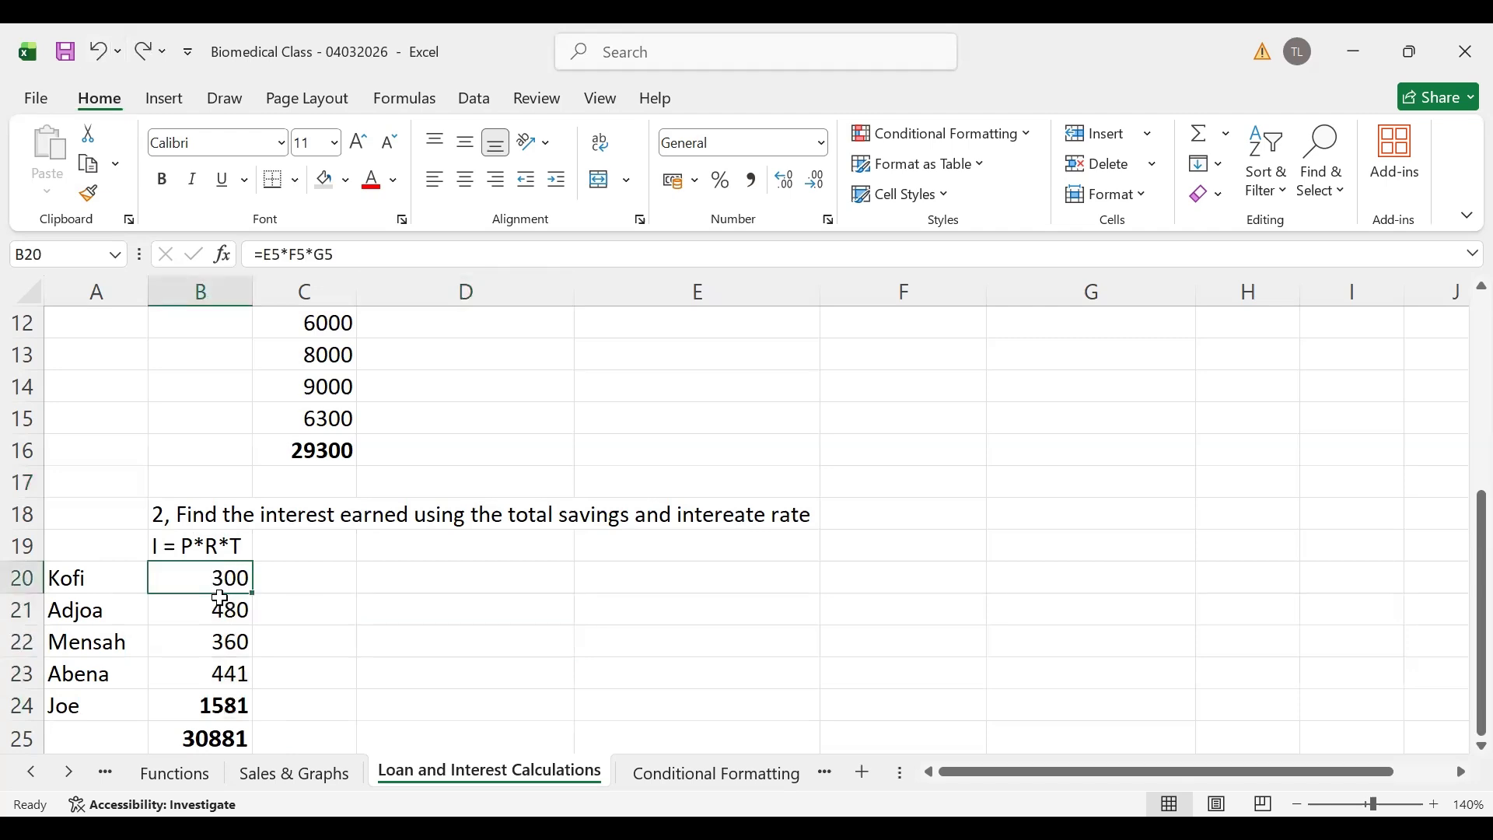
{"action": "left_click_drag", "start_coordinate": [220, 597], "coordinate": [216, 645]}
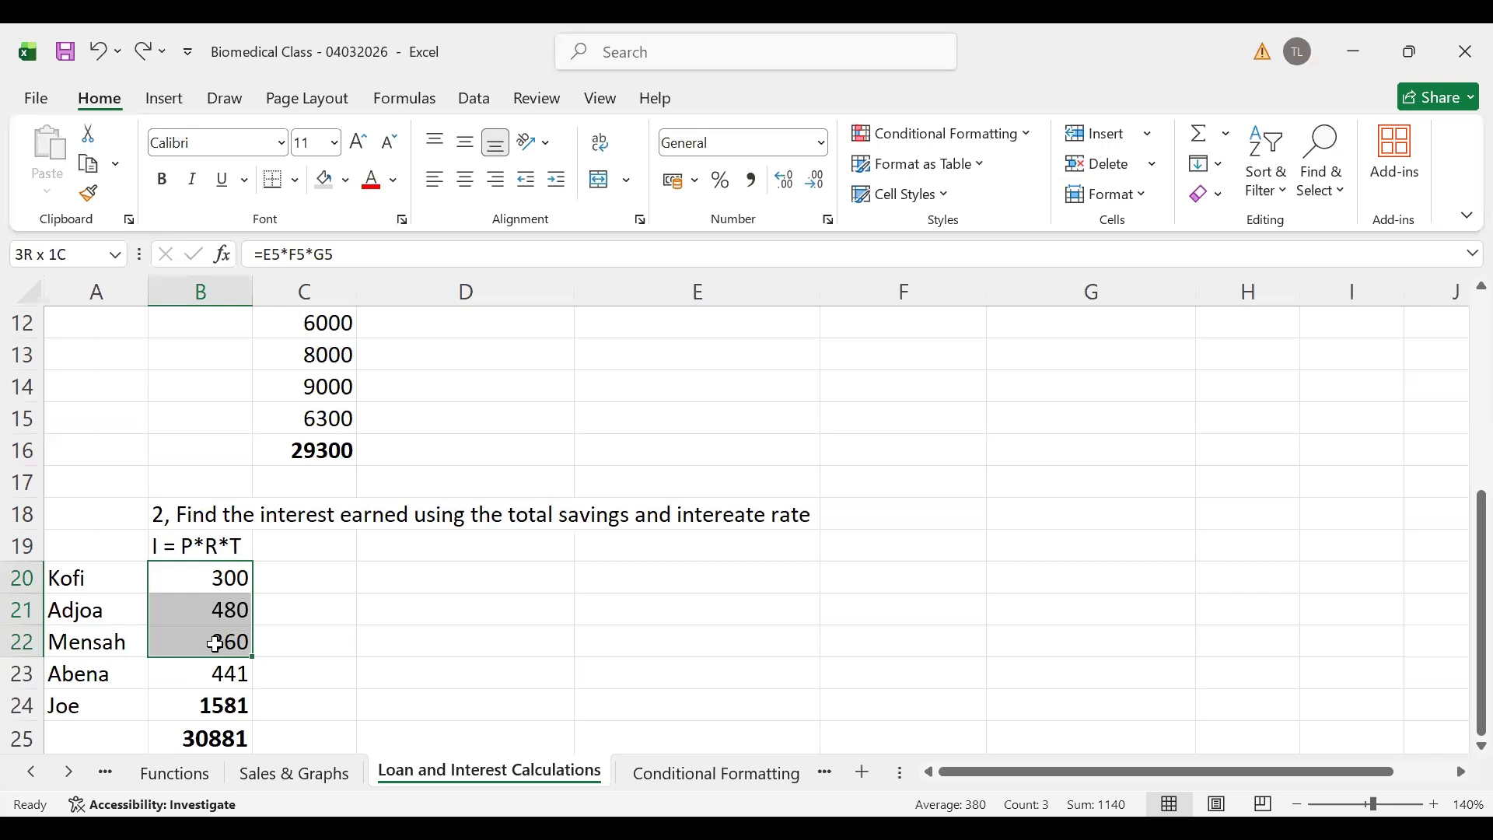
{"action": "left_click_drag", "start_coordinate": [216, 645], "coordinate": [213, 702]}
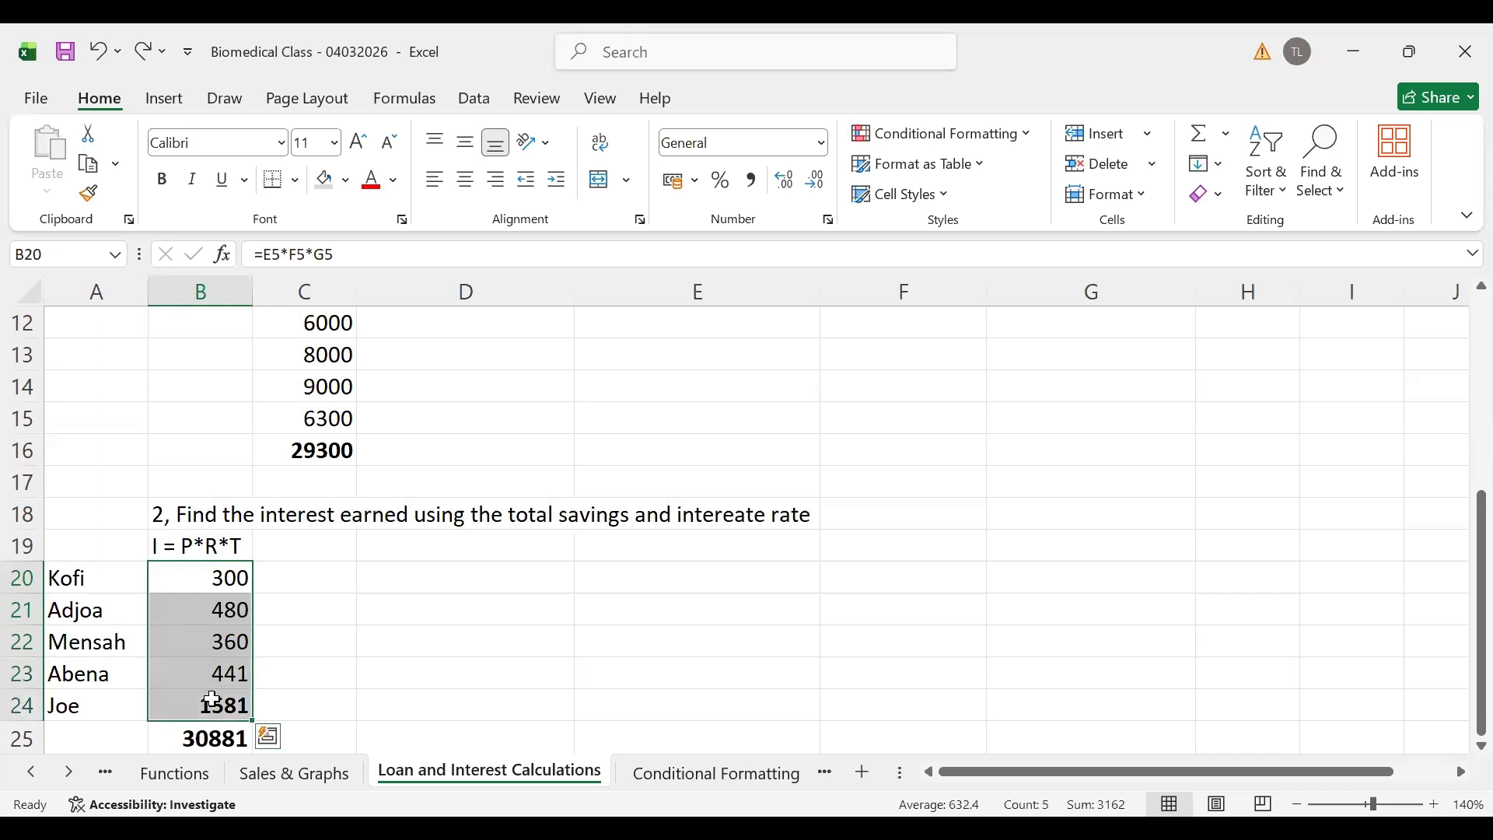
{"action": "left_click", "coordinate": [1028, 139]}
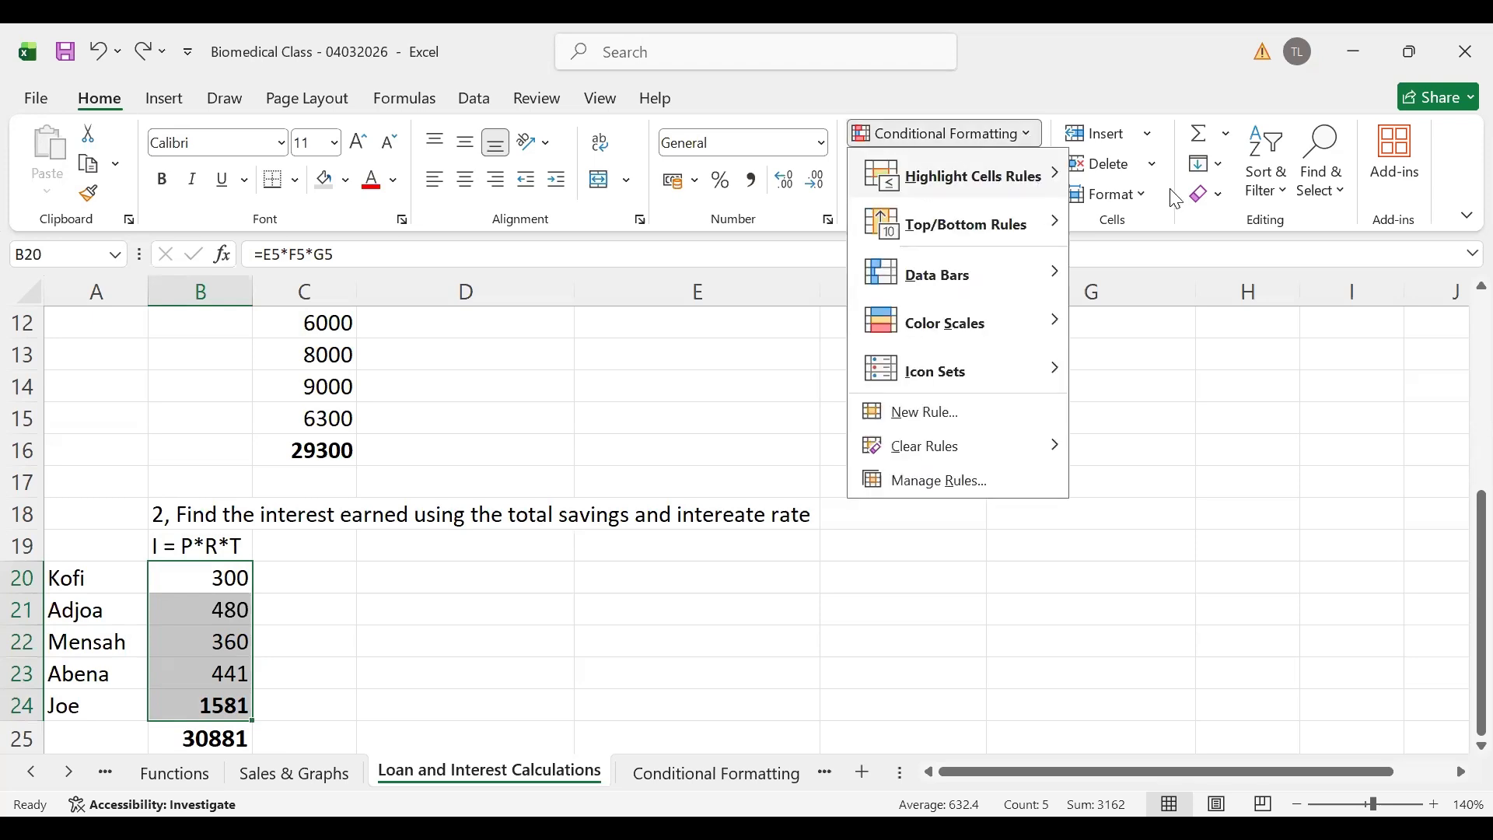
{"action": "mouse_move", "coordinate": [1034, 182]}
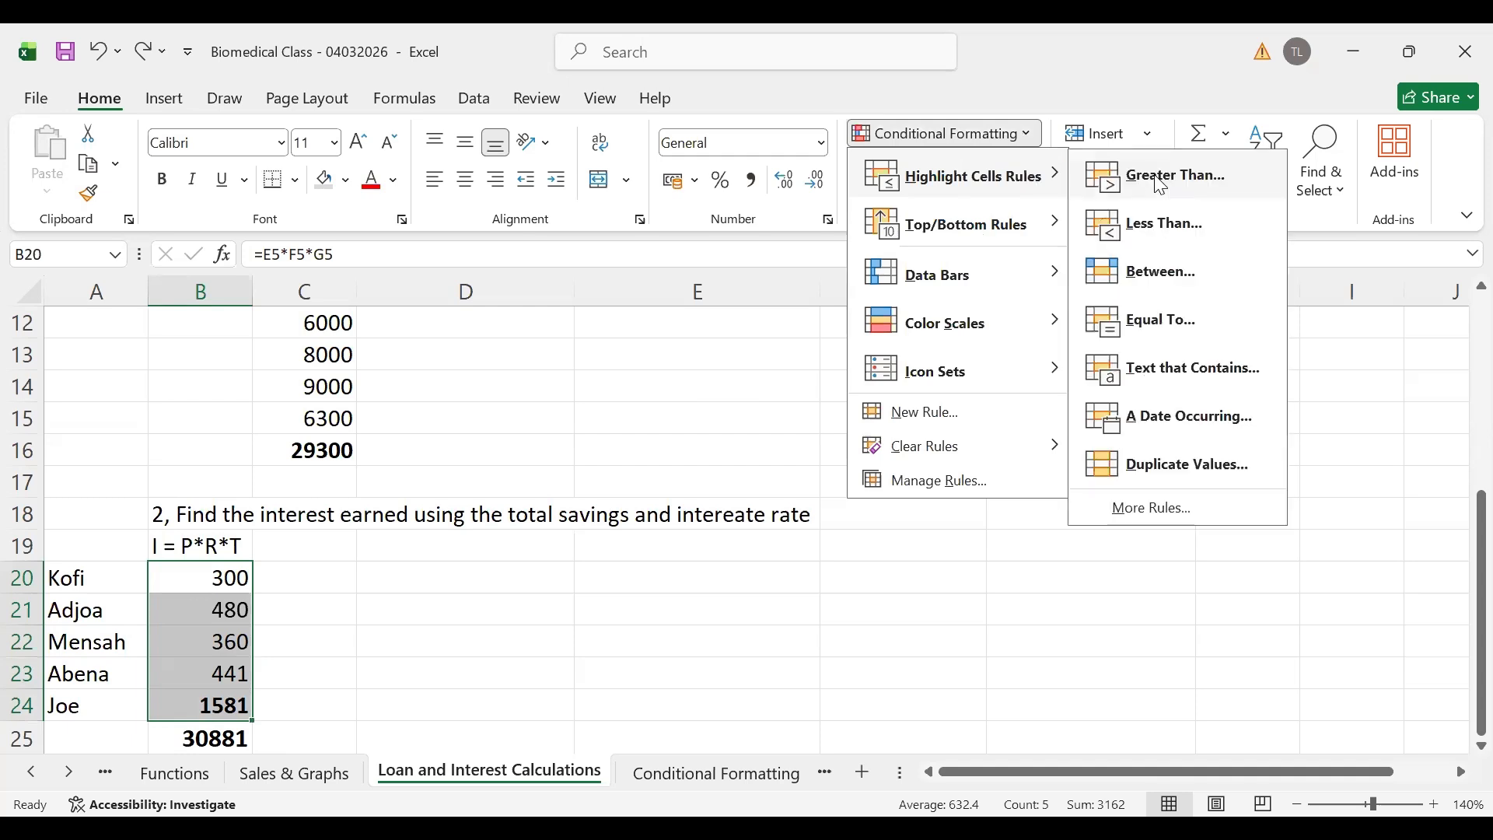
{"action": "left_click", "coordinate": [1164, 179]}
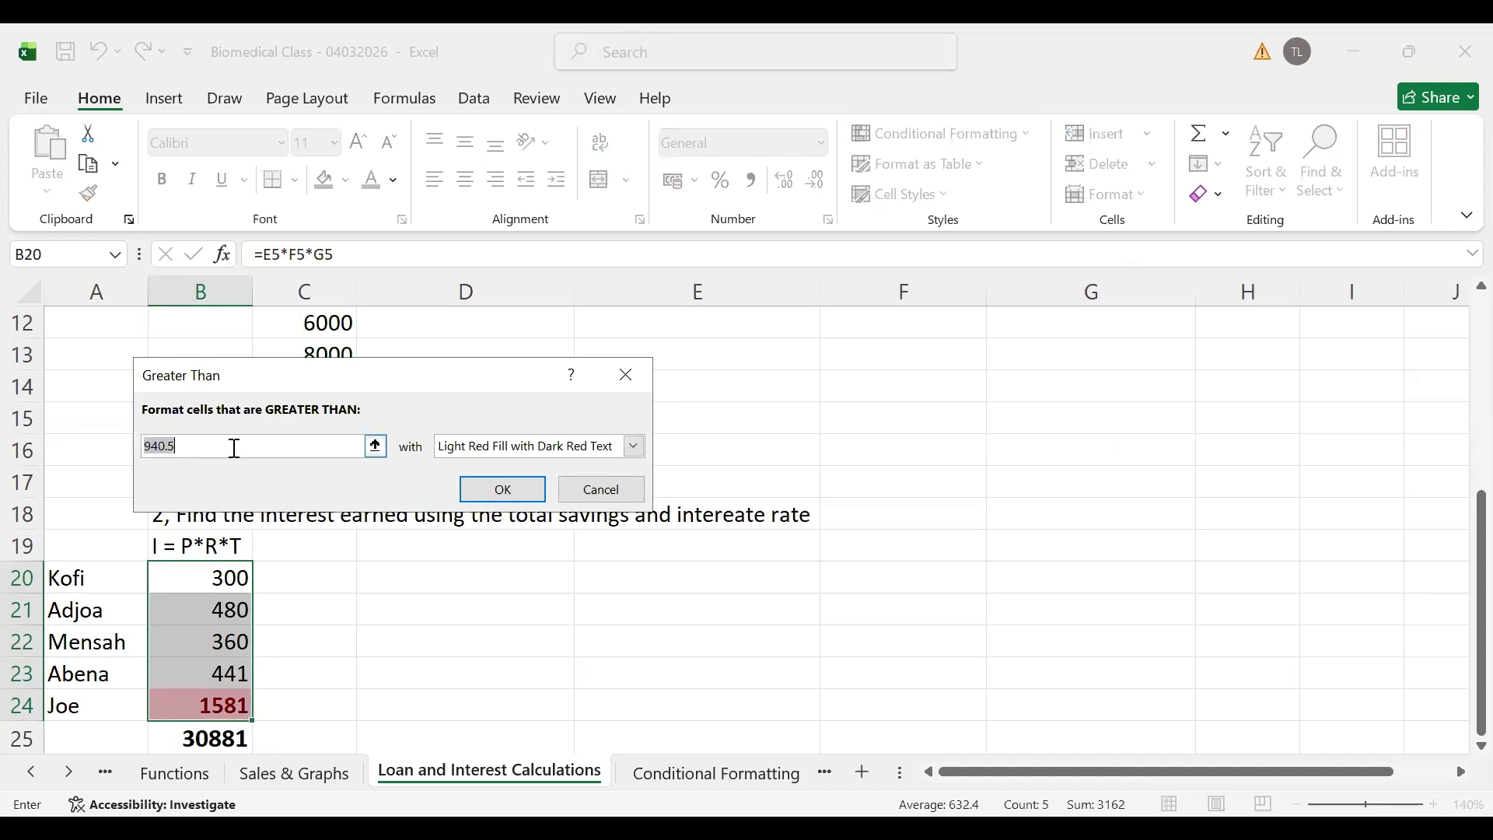
{"action": "type", "text": "1"}
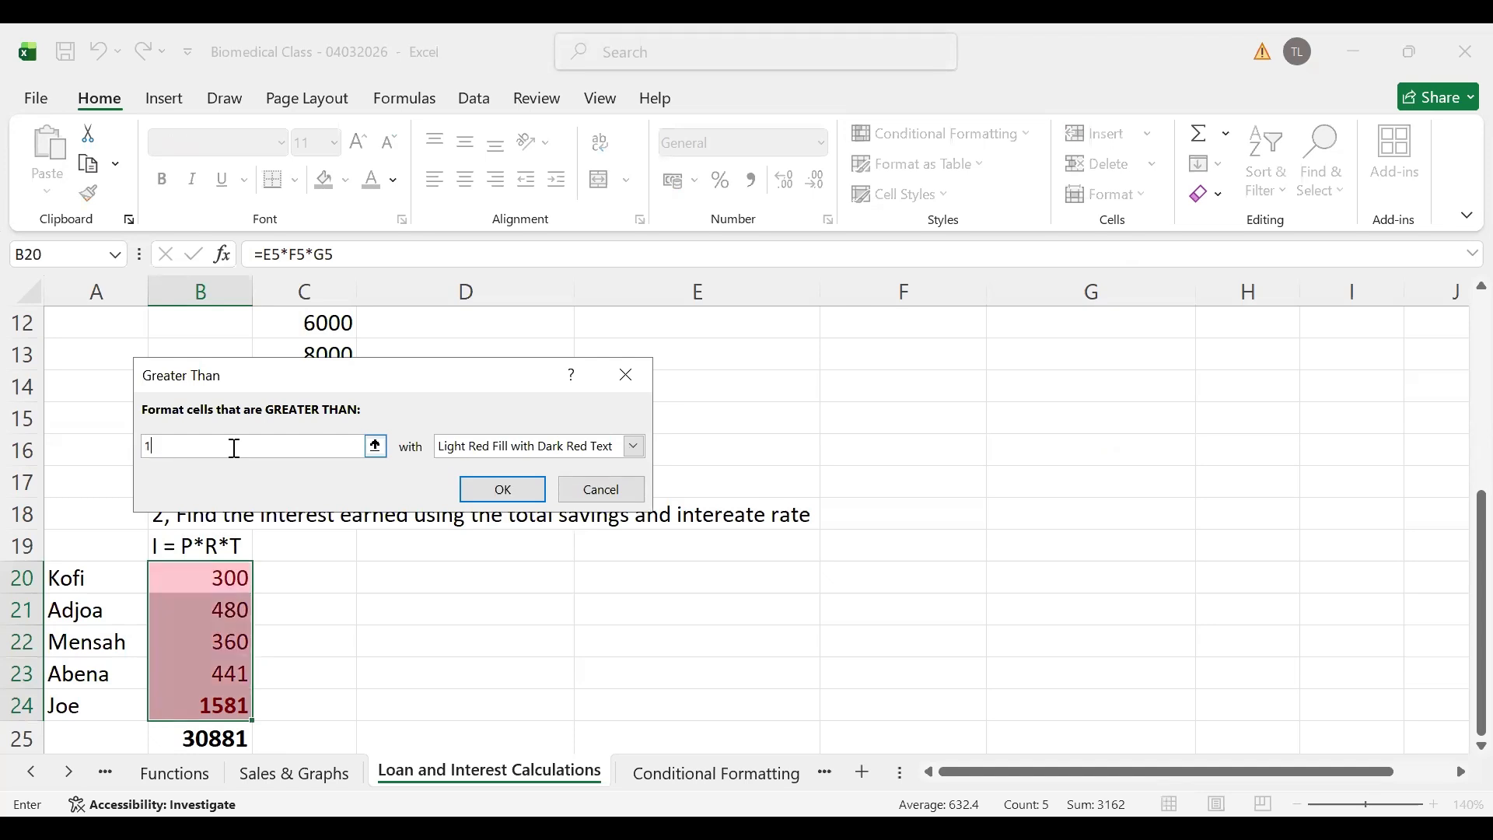
{"action": "type", "text": "000"}
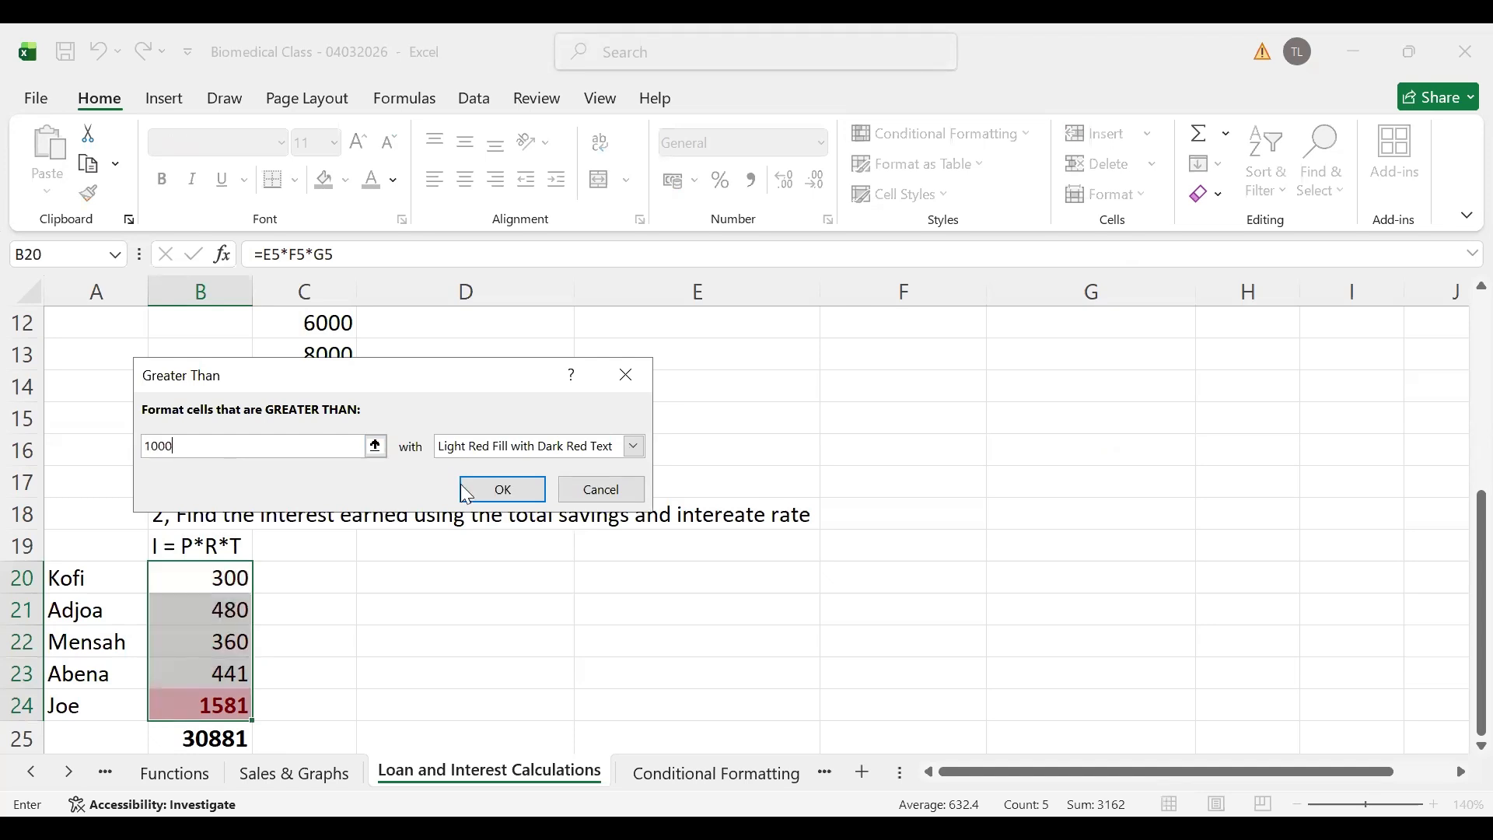
{"action": "left_click", "coordinate": [496, 491]}
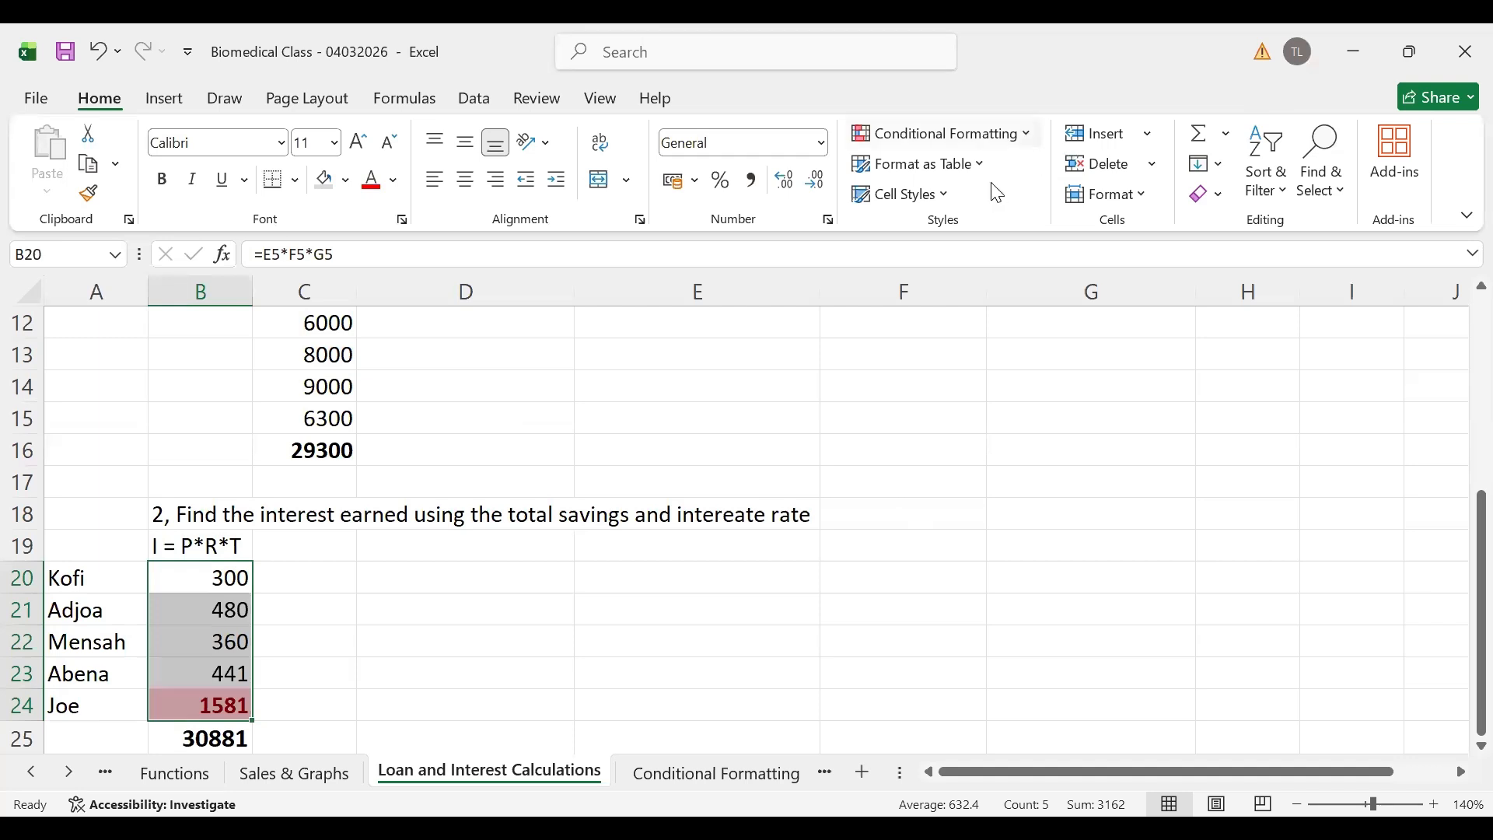
Try to highlight interest values less than 1000 in B20:B24 with Light Red Fill with Dark Red Text
{"action": "left_click", "coordinate": [1025, 134]}
{"action": "mouse_move", "coordinate": [994, 185]}
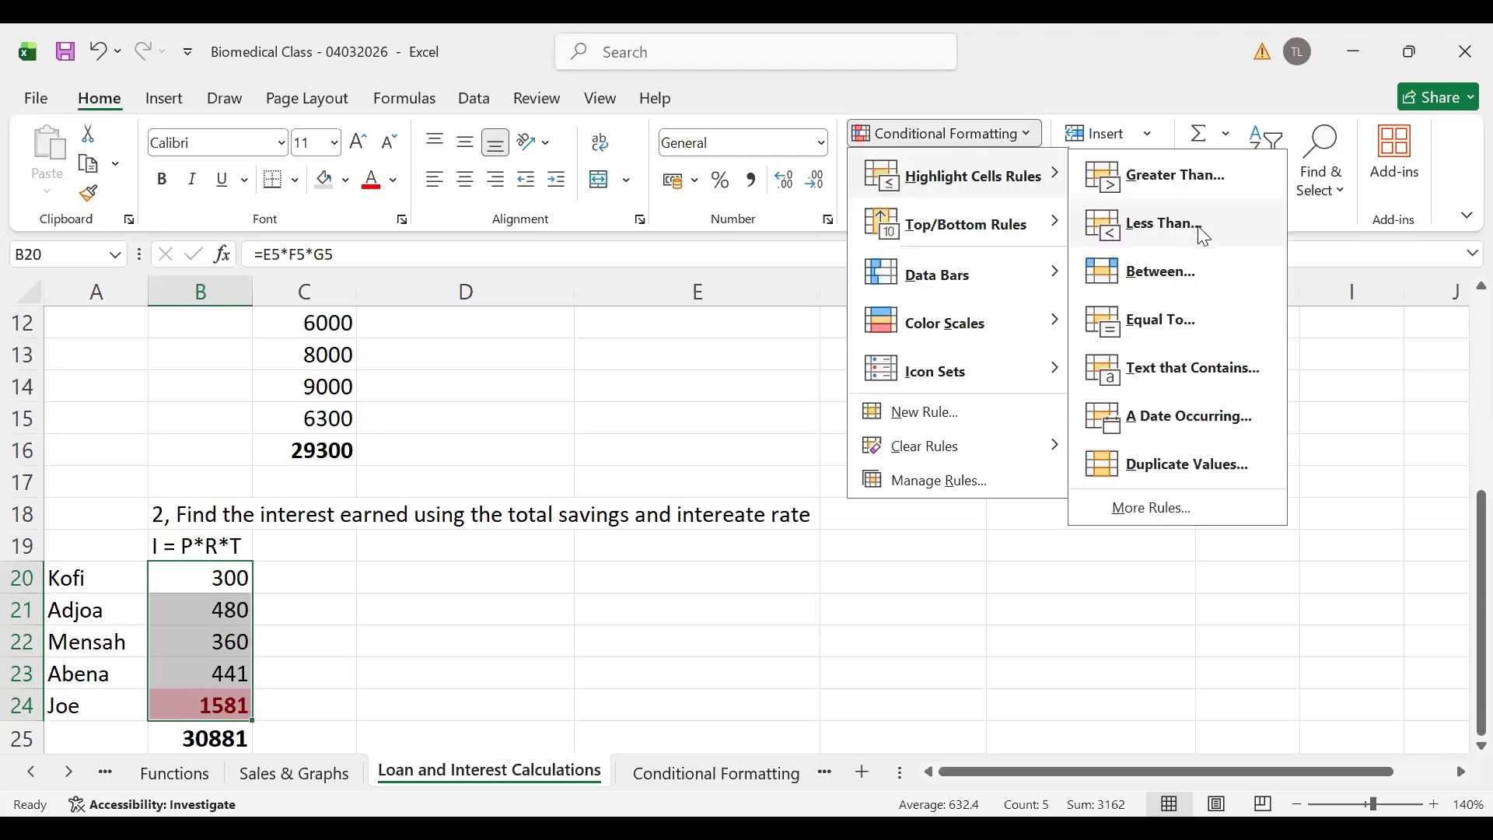
{"action": "left_click", "coordinate": [1198, 233]}
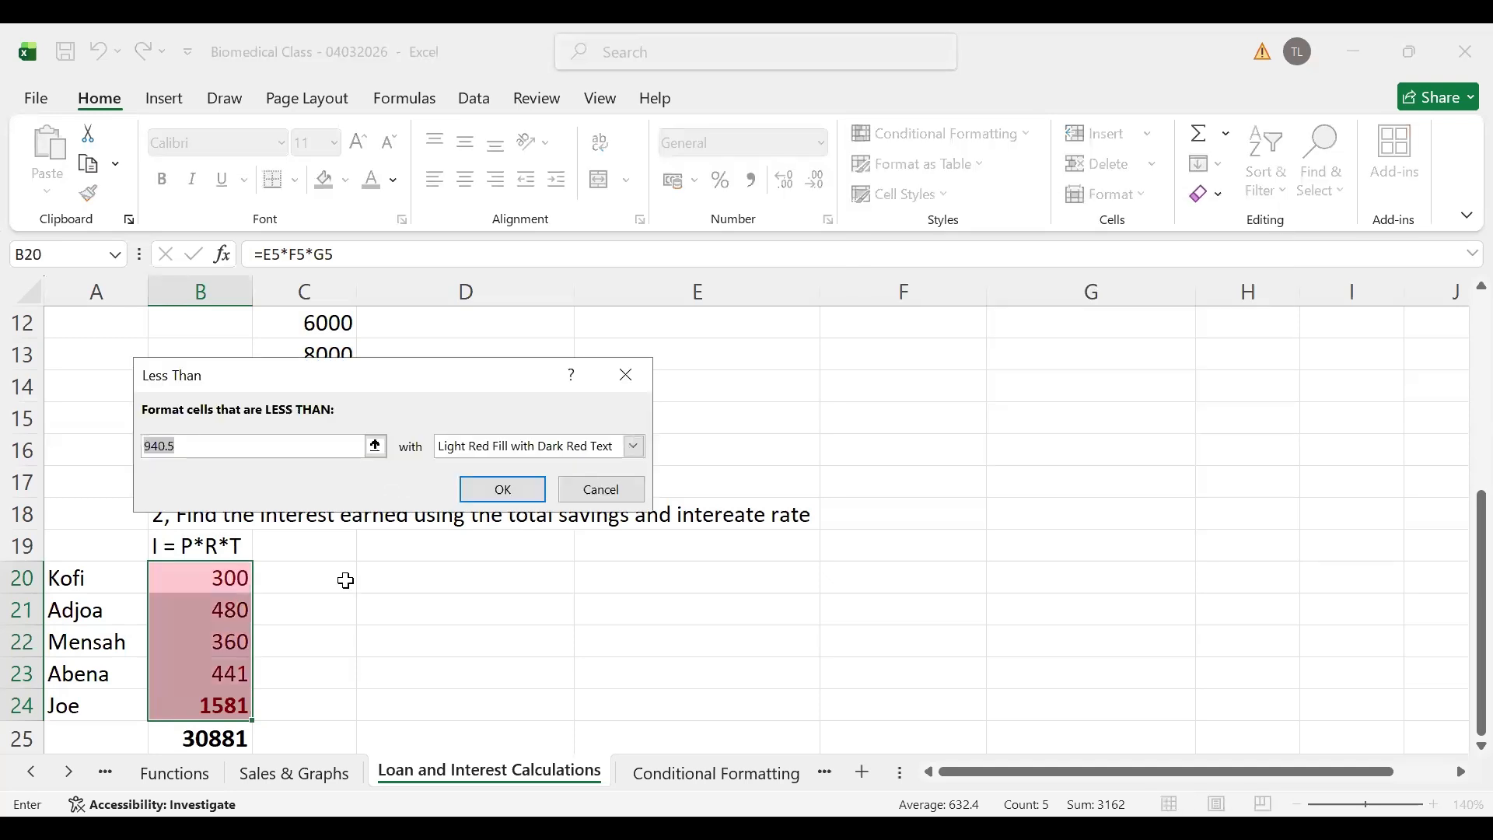
{"action": "left_click", "coordinate": [236, 438]}
{"action": "key", "text": "BackSpace"}
{"action": "key", "text": "BackSpace"}
{"action": "key", "text": "BackSpace"}
{"action": "key", "text": "BackSpace"}
{"action": "key", "text": "BackSpace"}
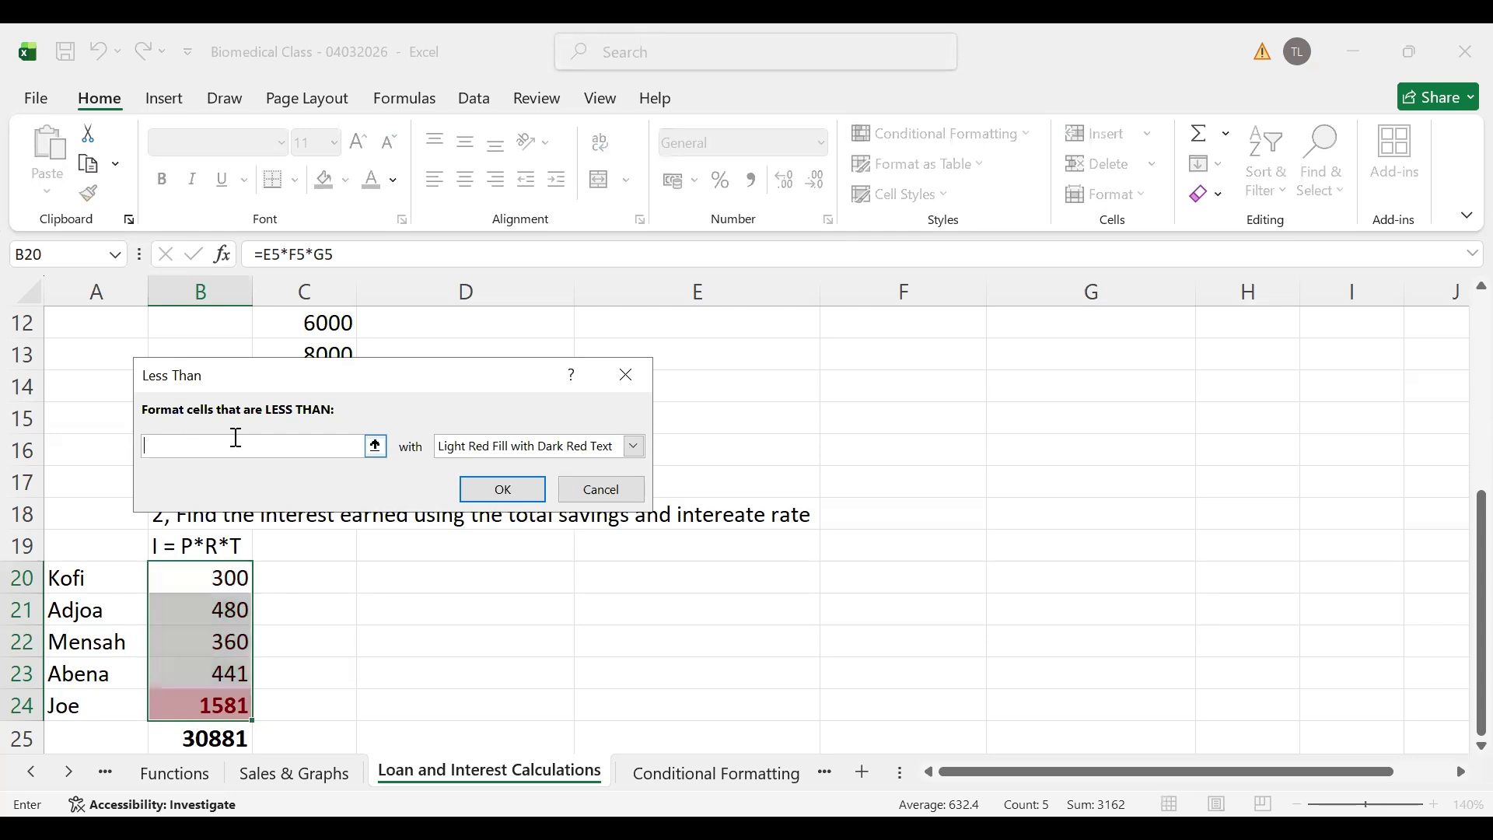
{"action": "type", "text": "1000"}
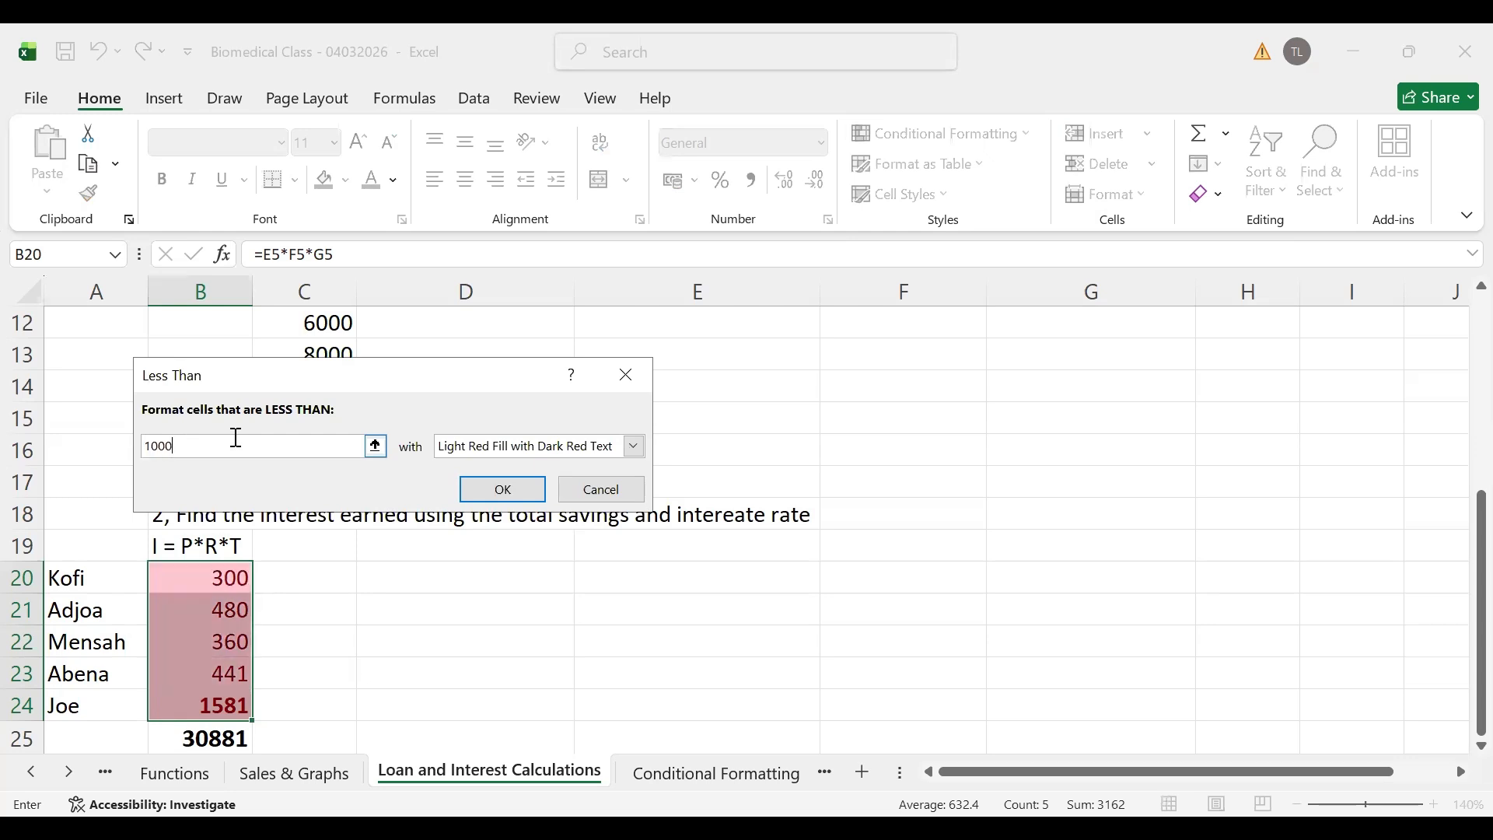
{"action": "left_click", "coordinate": [498, 495]}
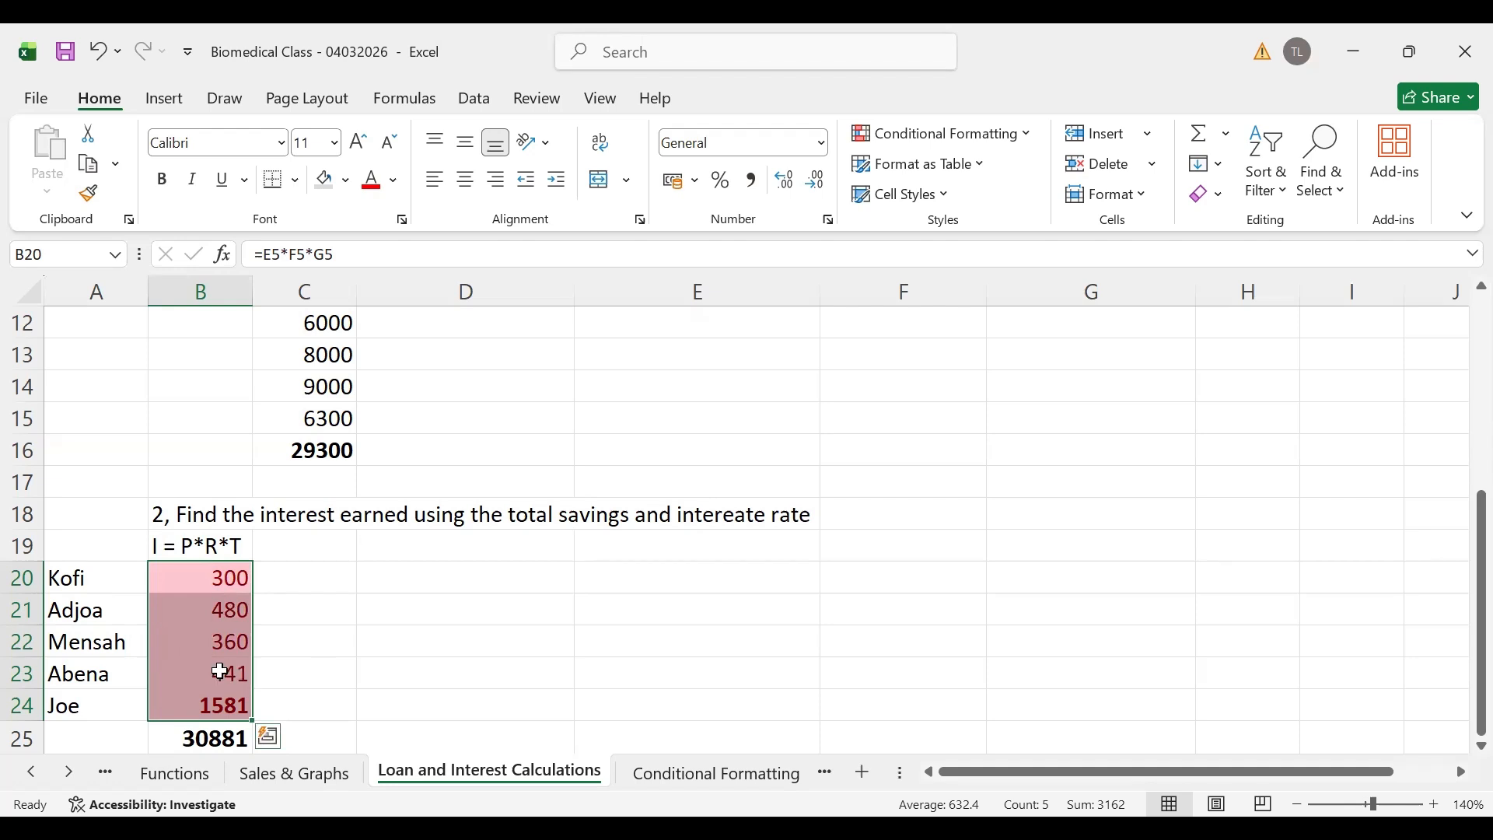
Undo the less-than highlight rule on the interest values in B20:B24
{"action": "left_click", "coordinate": [202, 709]}
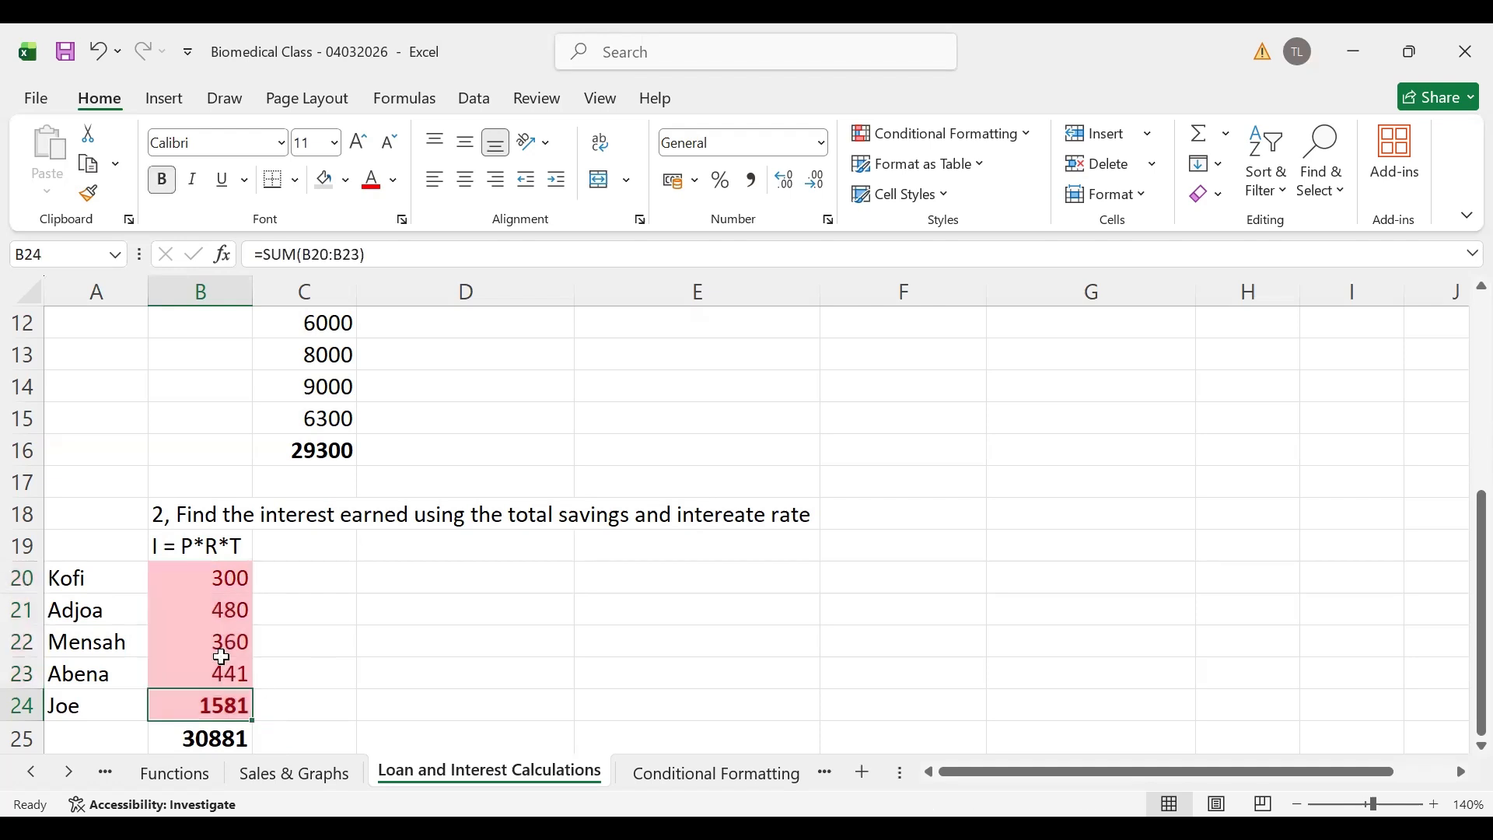
{"action": "left_click", "coordinate": [194, 589]}
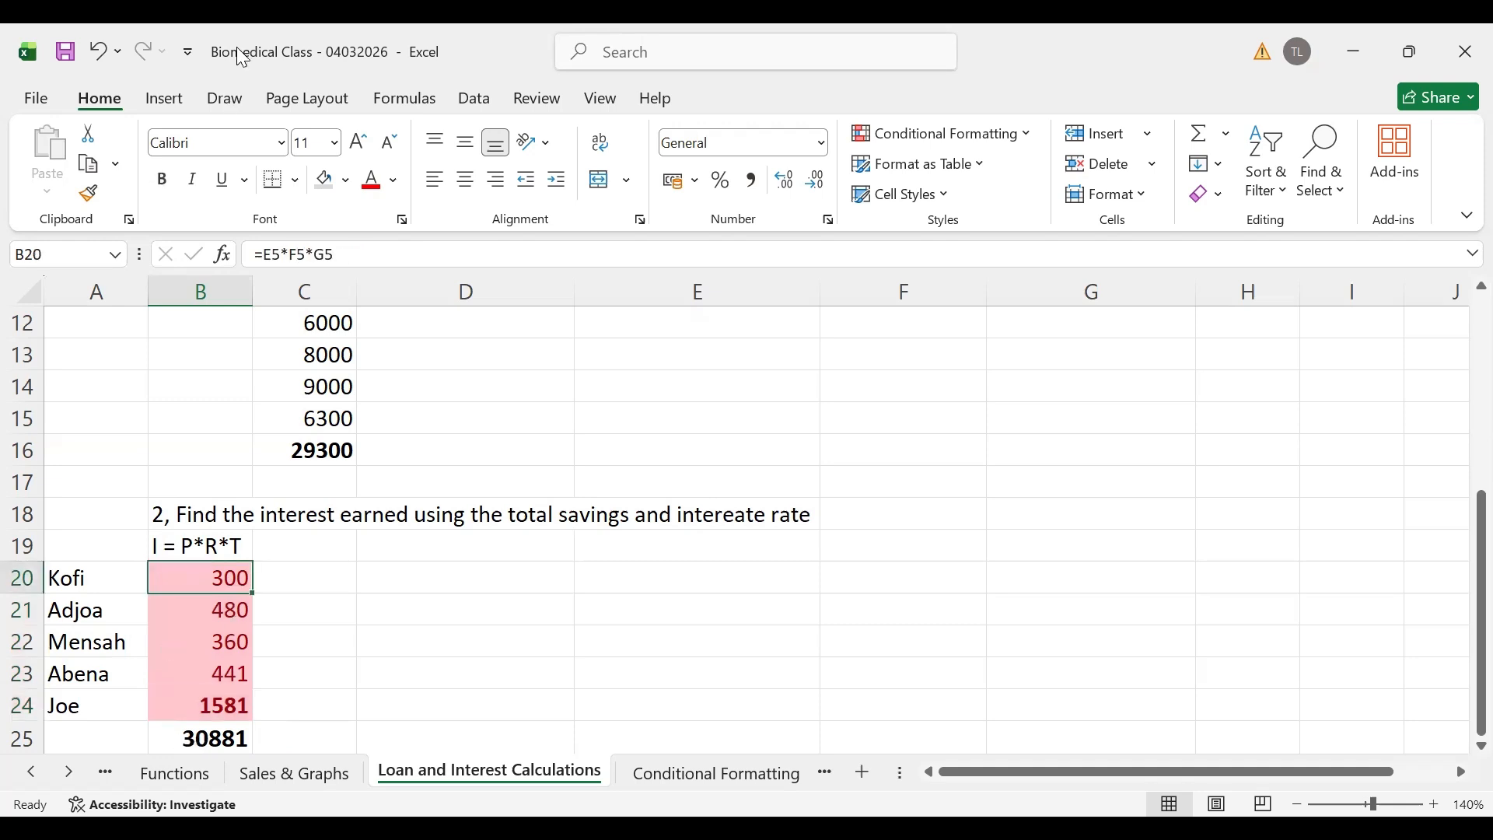
{"action": "left_click", "coordinate": [94, 56]}
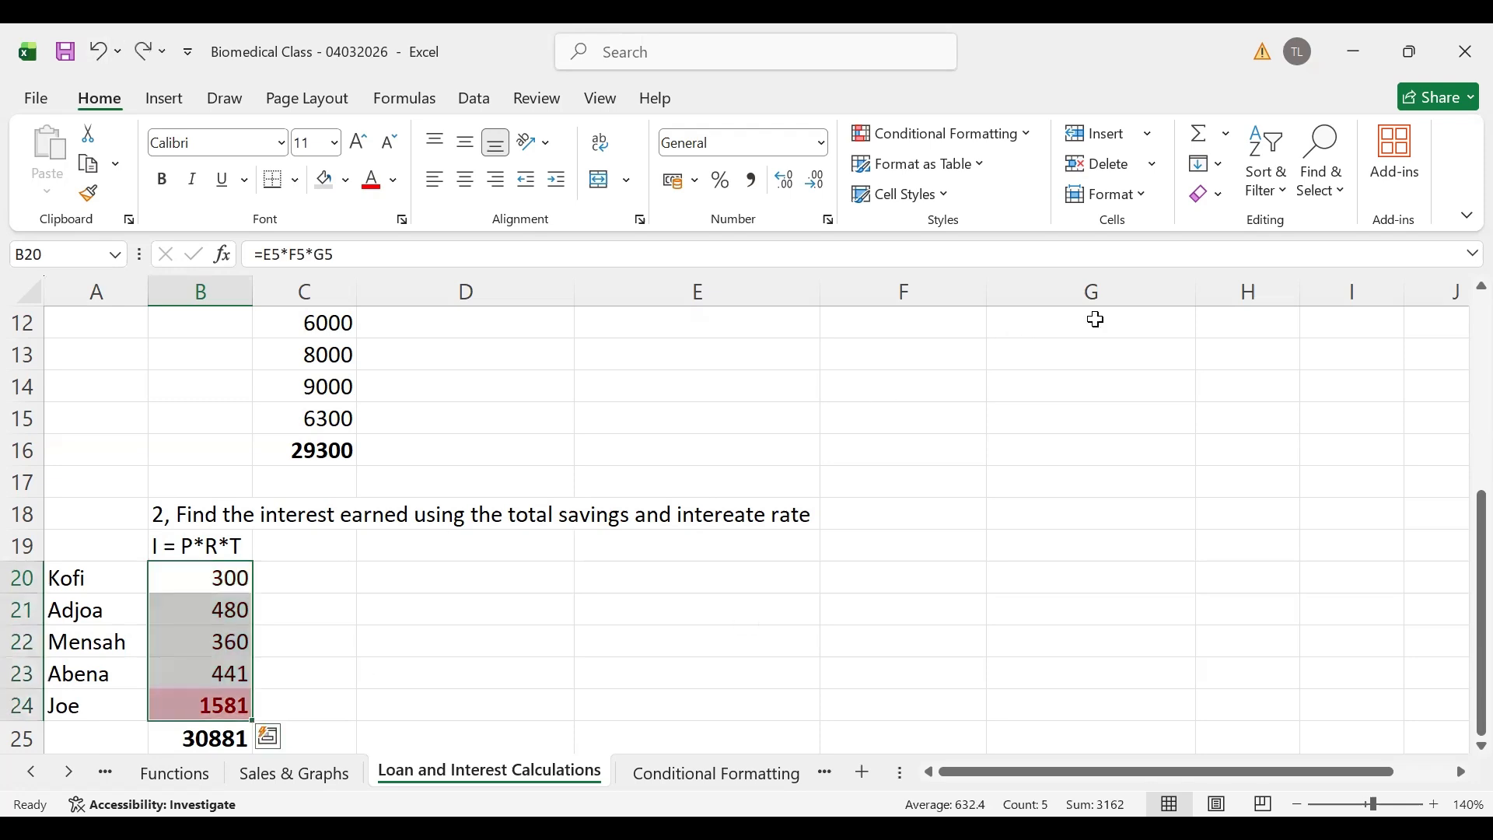
Highlight interest values less than 1000 in B20:B24 with Yellow Fill with Dark Yellow Text
{"action": "left_click", "coordinate": [1033, 145]}
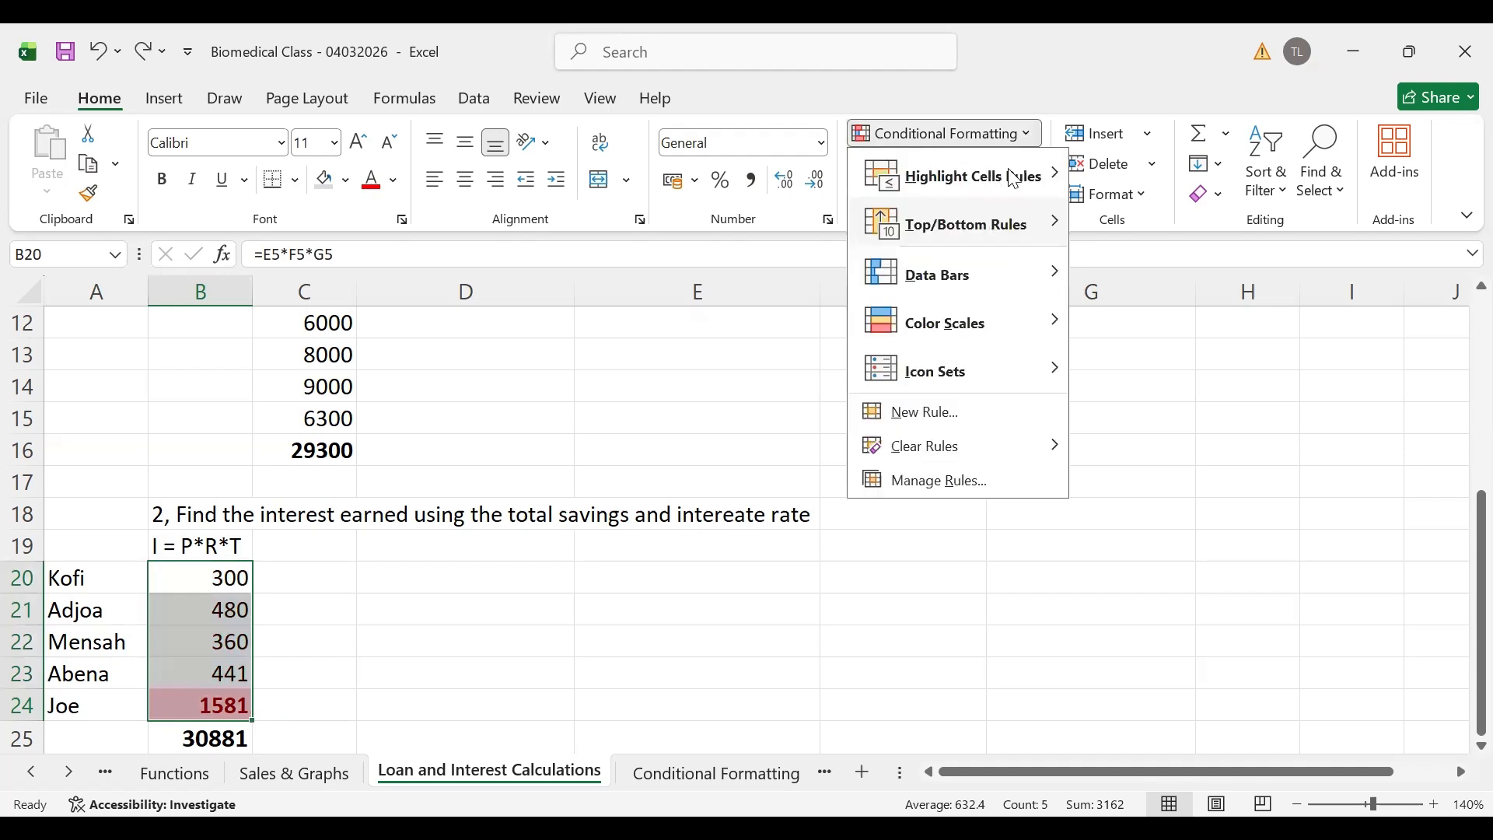
{"action": "mouse_move", "coordinate": [1014, 179]}
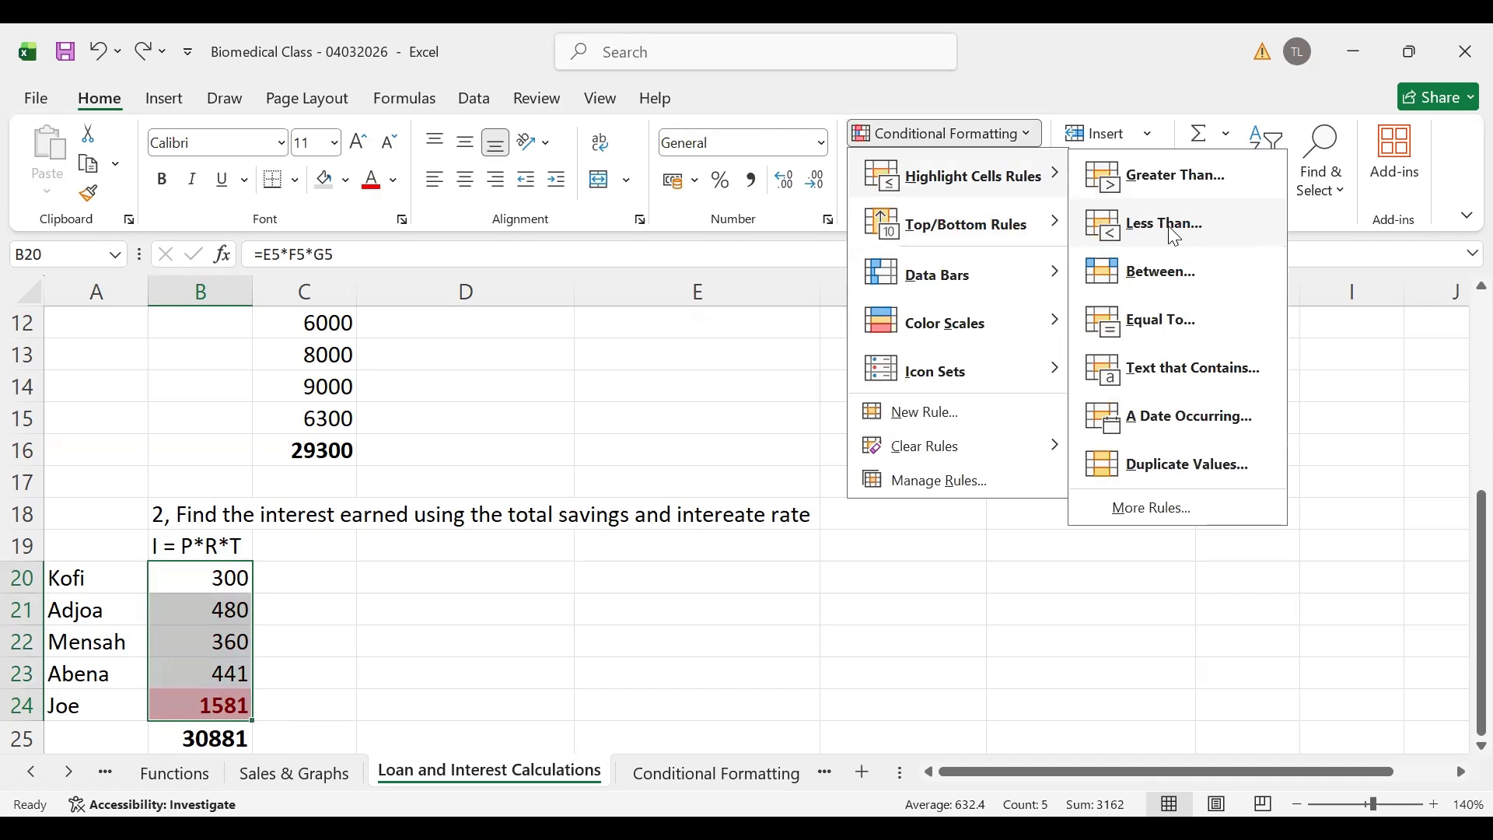
{"action": "left_click", "coordinate": [1176, 227]}
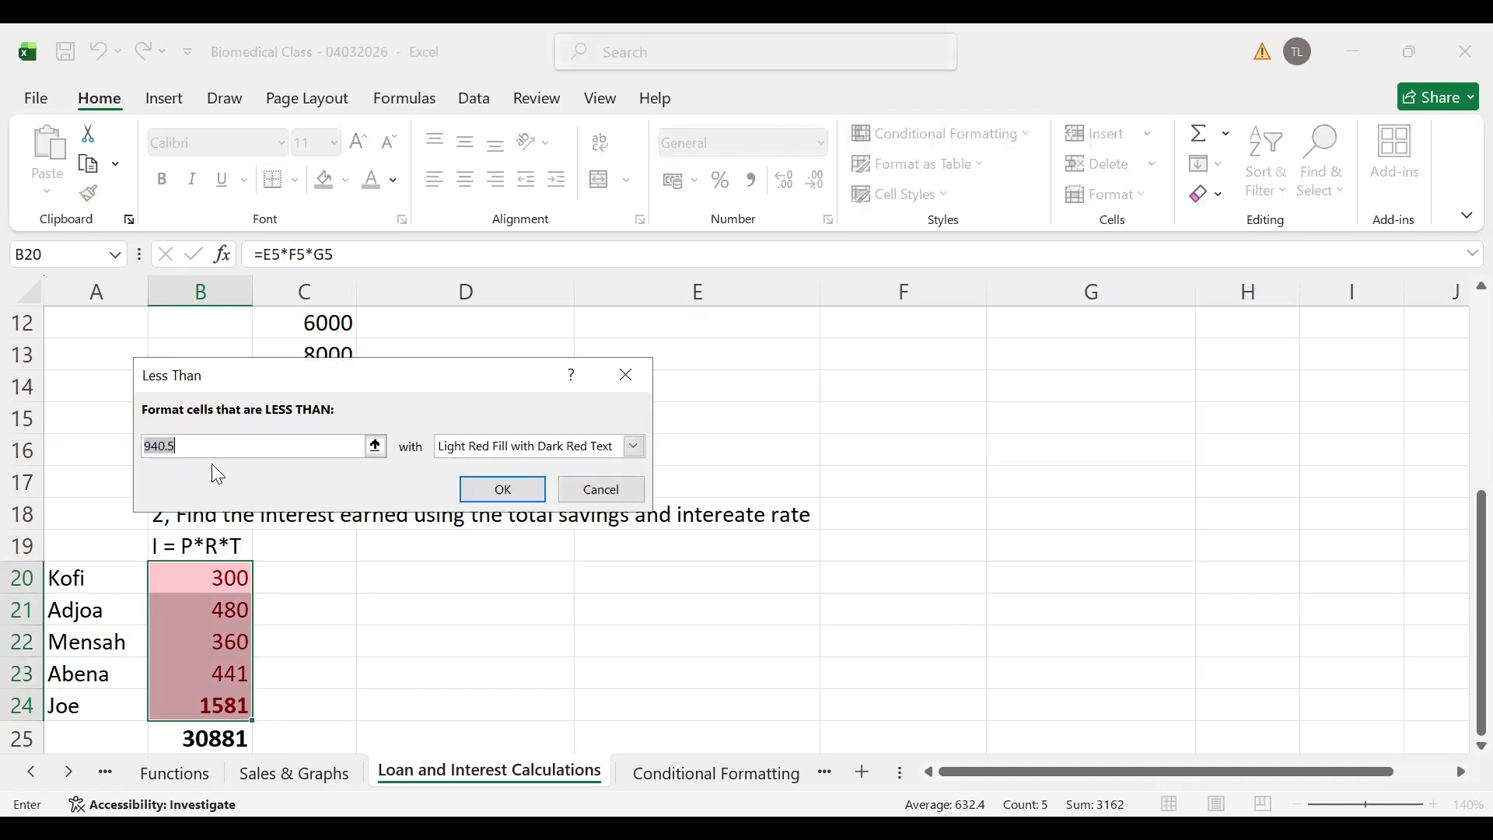
{"action": "type", "text": "1"}
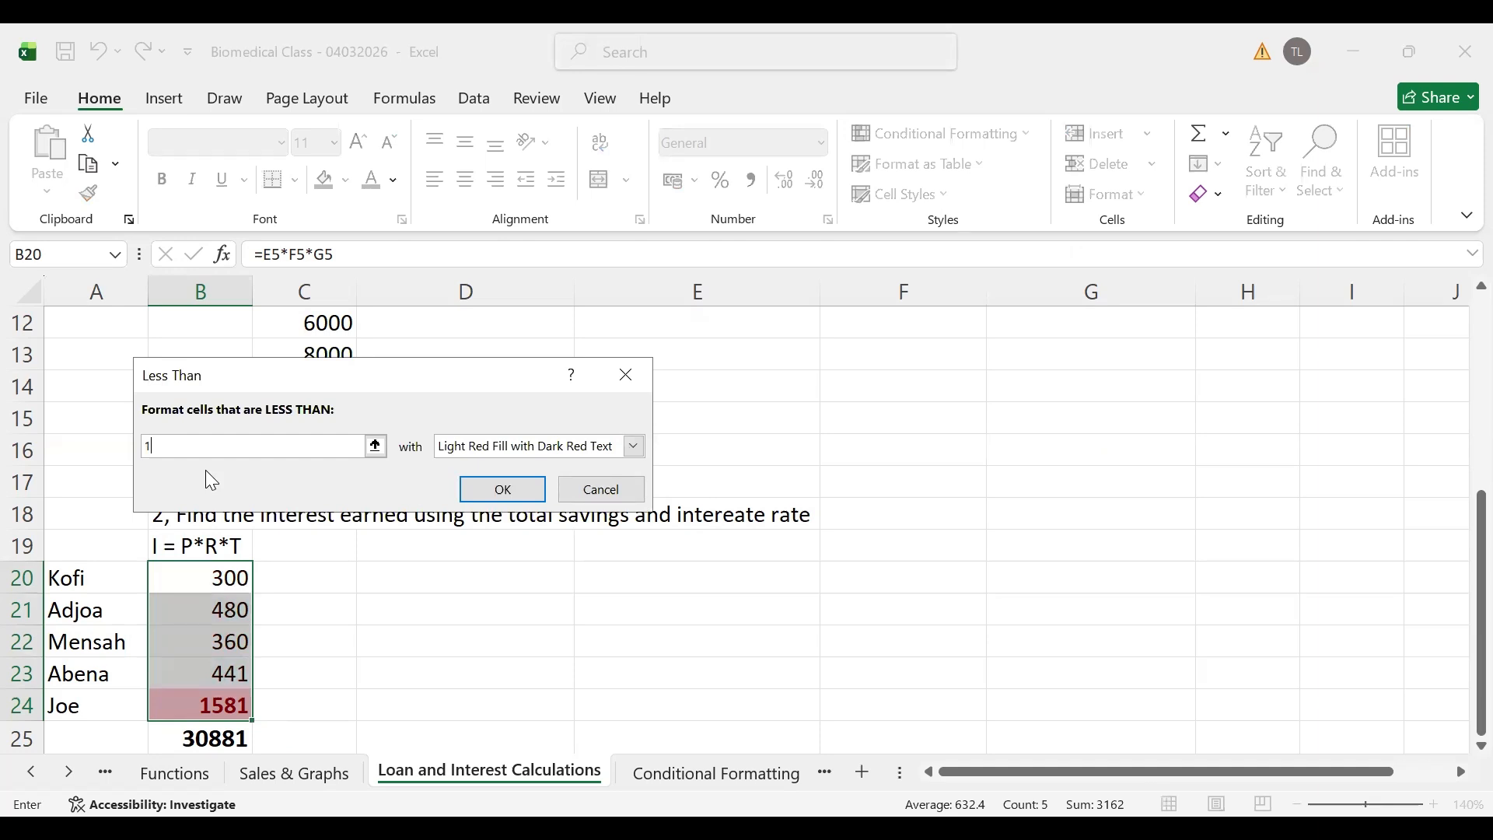
{"action": "type", "text": "000"}
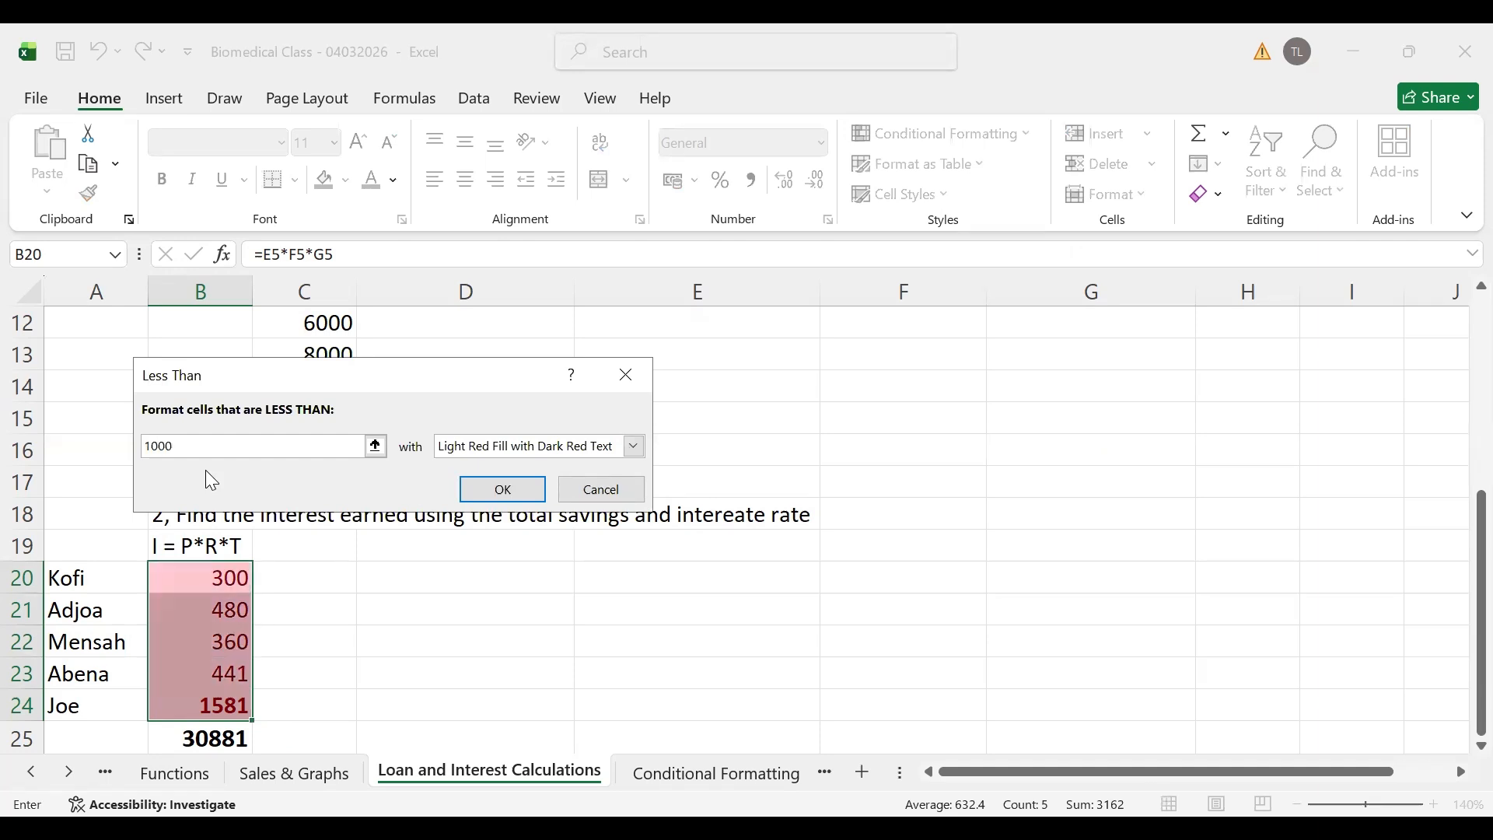
{"action": "left_click", "coordinate": [634, 447]}
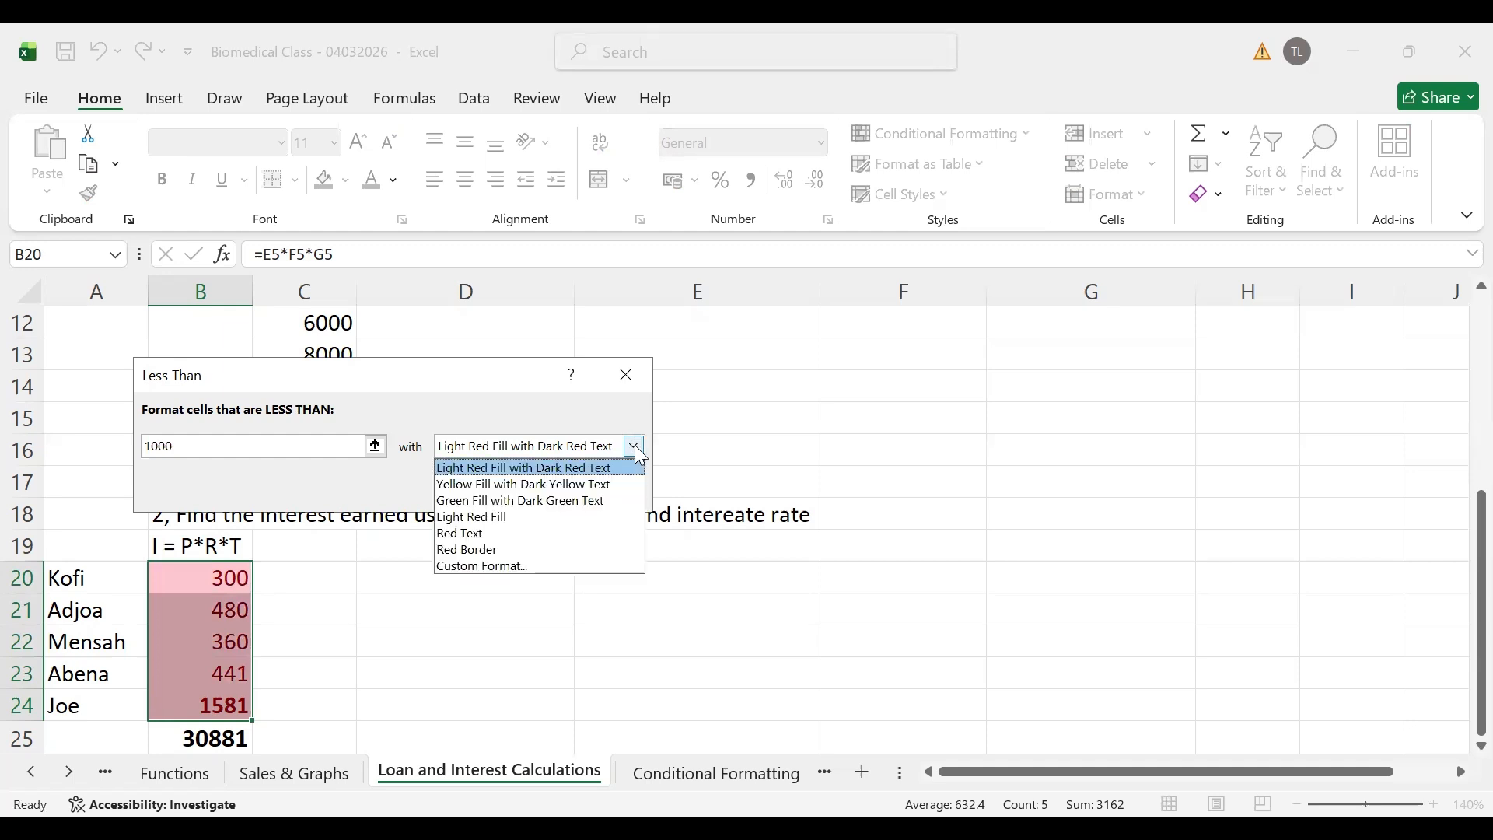
{"action": "left_click", "coordinate": [477, 485]}
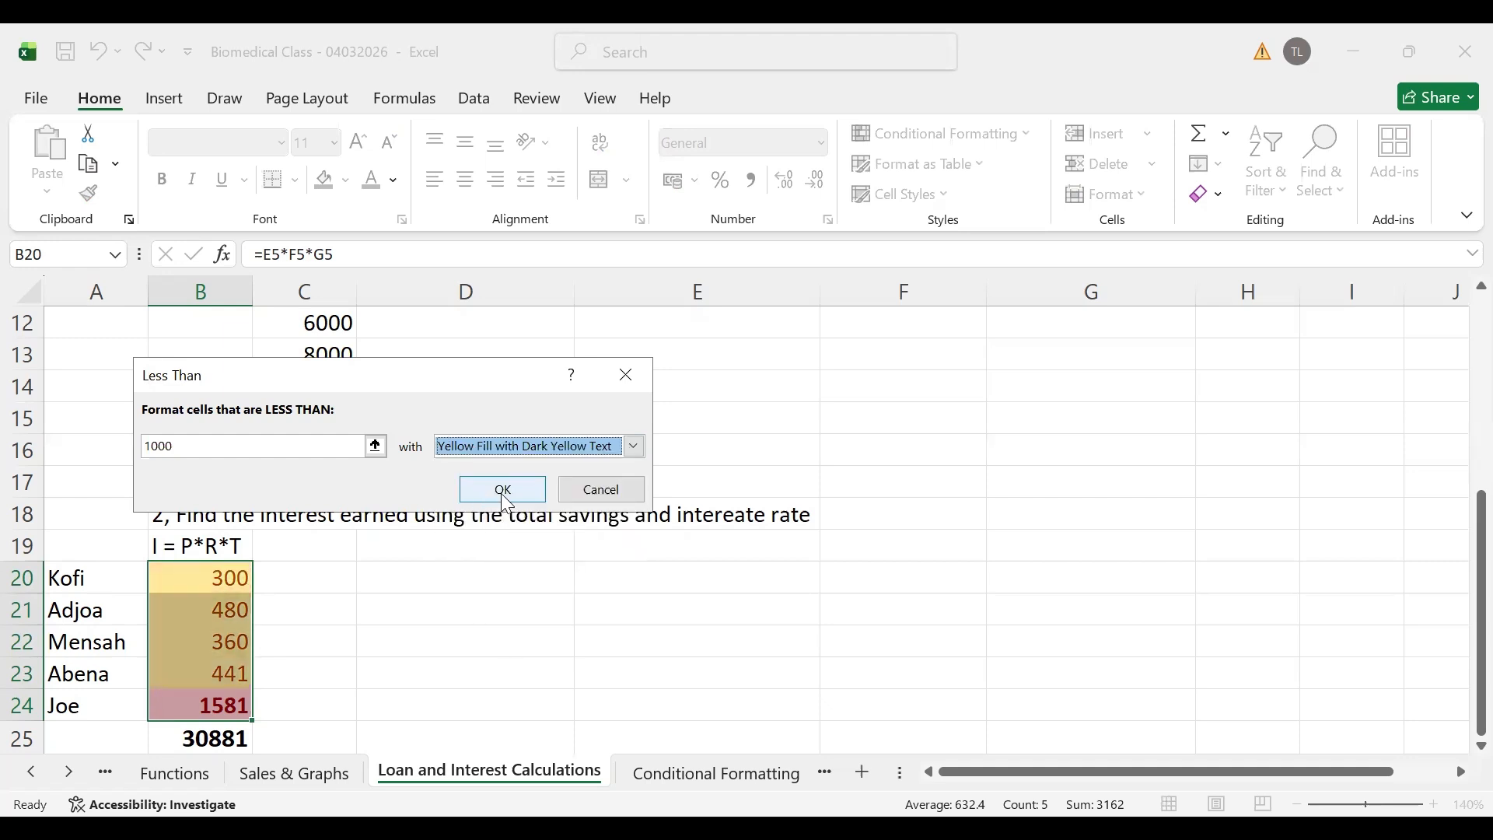
{"action": "left_click", "coordinate": [504, 490]}
{"action": "left_click", "coordinate": [430, 650]}
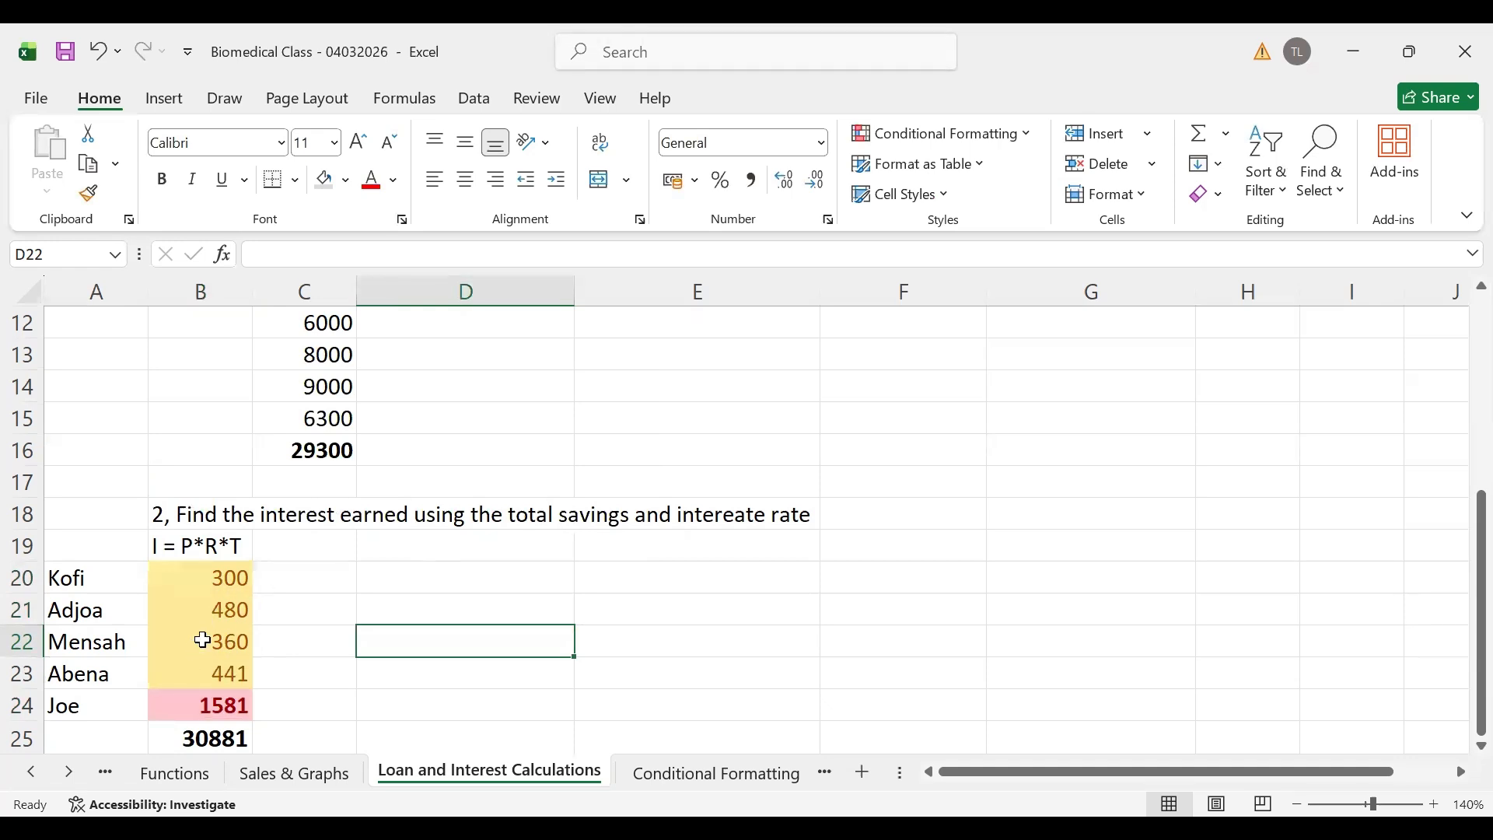
Review the highlighted interest values and the customer table of monthly deposits, interest rates and months
{"action": "key", "text": "Left"}
{"action": "key", "text": "Left"}
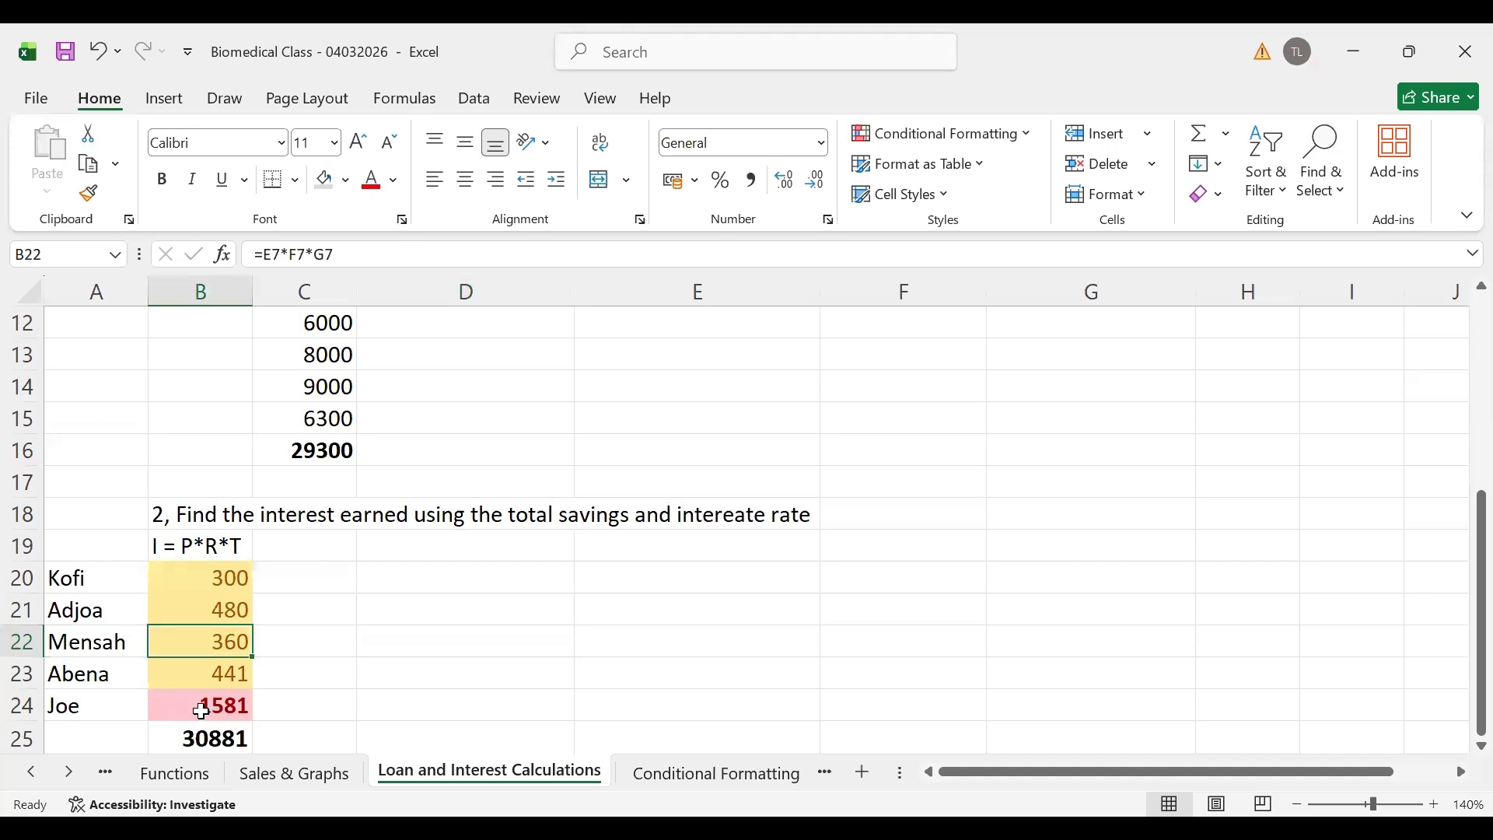
{"action": "left_click", "coordinate": [201, 711]}
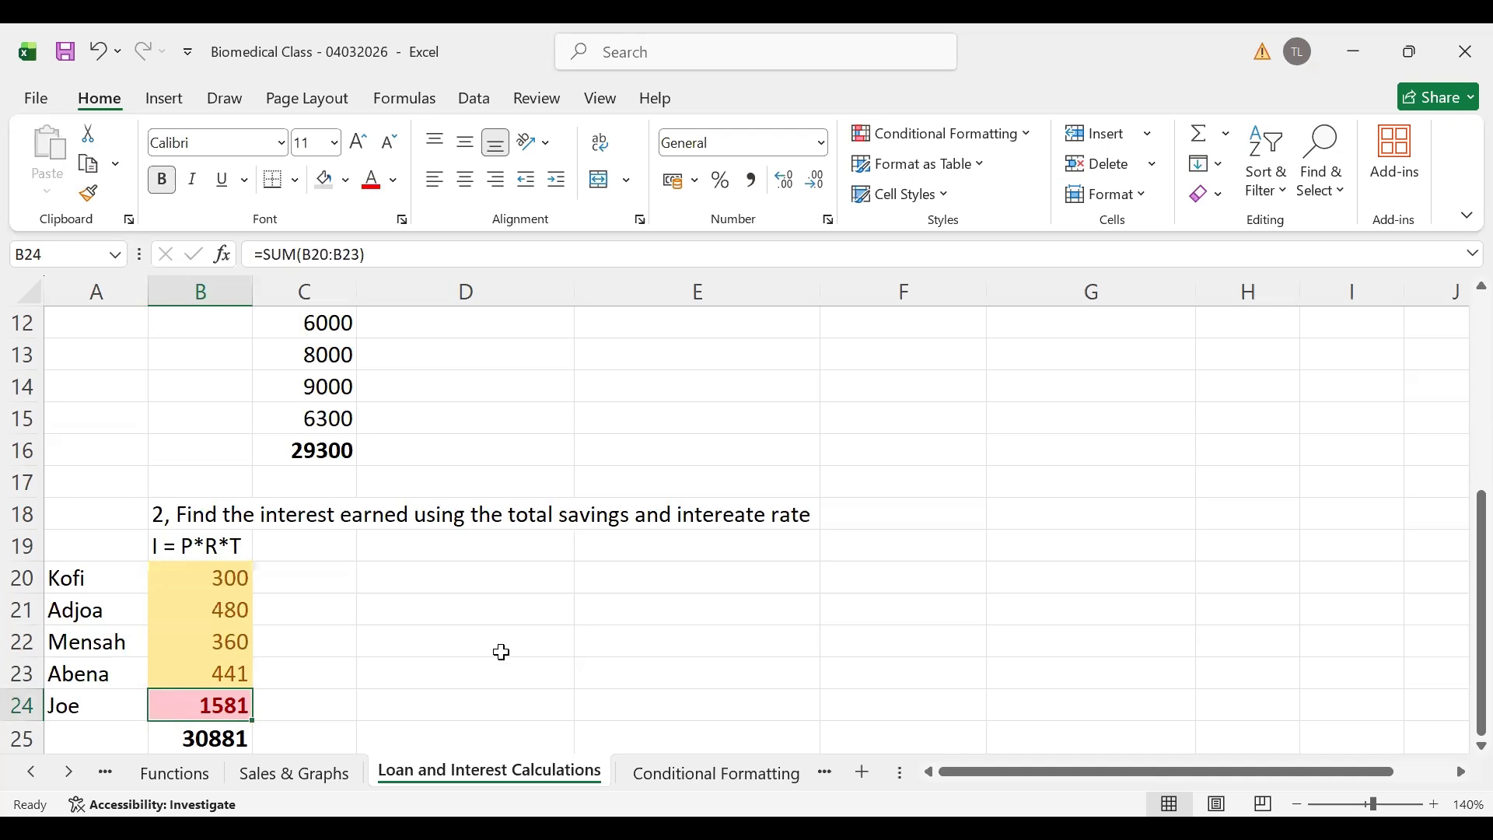
{"action": "key", "text": "Up"}
{"action": "key", "text": "Up"}
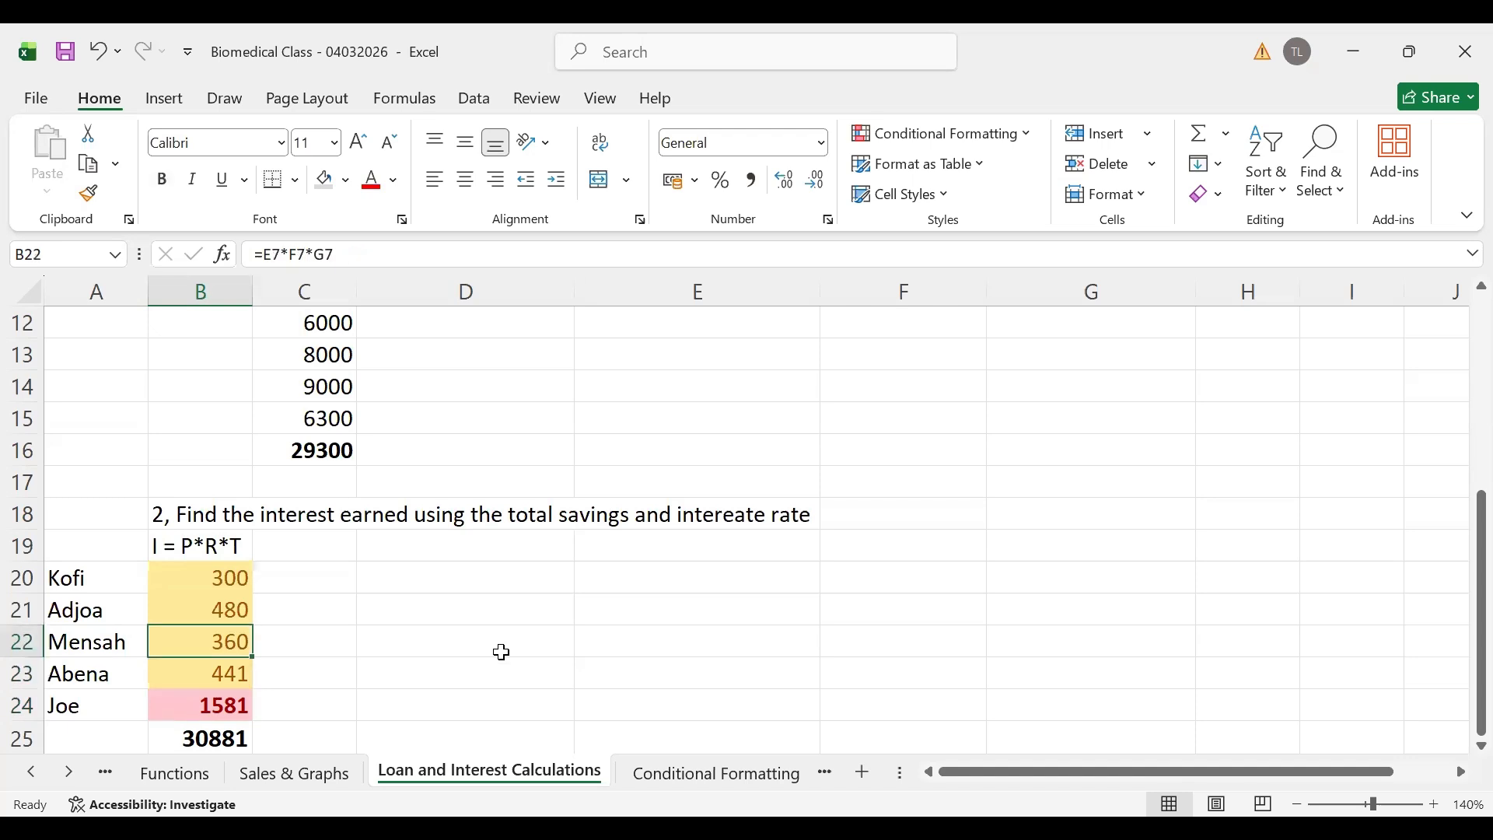
{"action": "key", "text": "Up"}
{"action": "key", "text": "Up"}
{"action": "key", "text": "Up"}
{"action": "key", "text": "Up"}
{"action": "key", "text": "Up"}
{"action": "key", "text": "Up"}
{"action": "key", "text": "Up"}
{"action": "key", "text": "Up"}
{"action": "key", "text": "Up"}
{"action": "key", "text": "Up"}
{"action": "key", "text": "Up"}
{"action": "key", "text": "Up"}
{"action": "key", "text": "Up"}
{"action": "key", "text": "Up"}
{"action": "key", "text": "Up"}
{"action": "key", "text": "Up"}
{"action": "key", "text": "Up"}
{"action": "key", "text": "Up"}
{"action": "key", "text": "Up"}
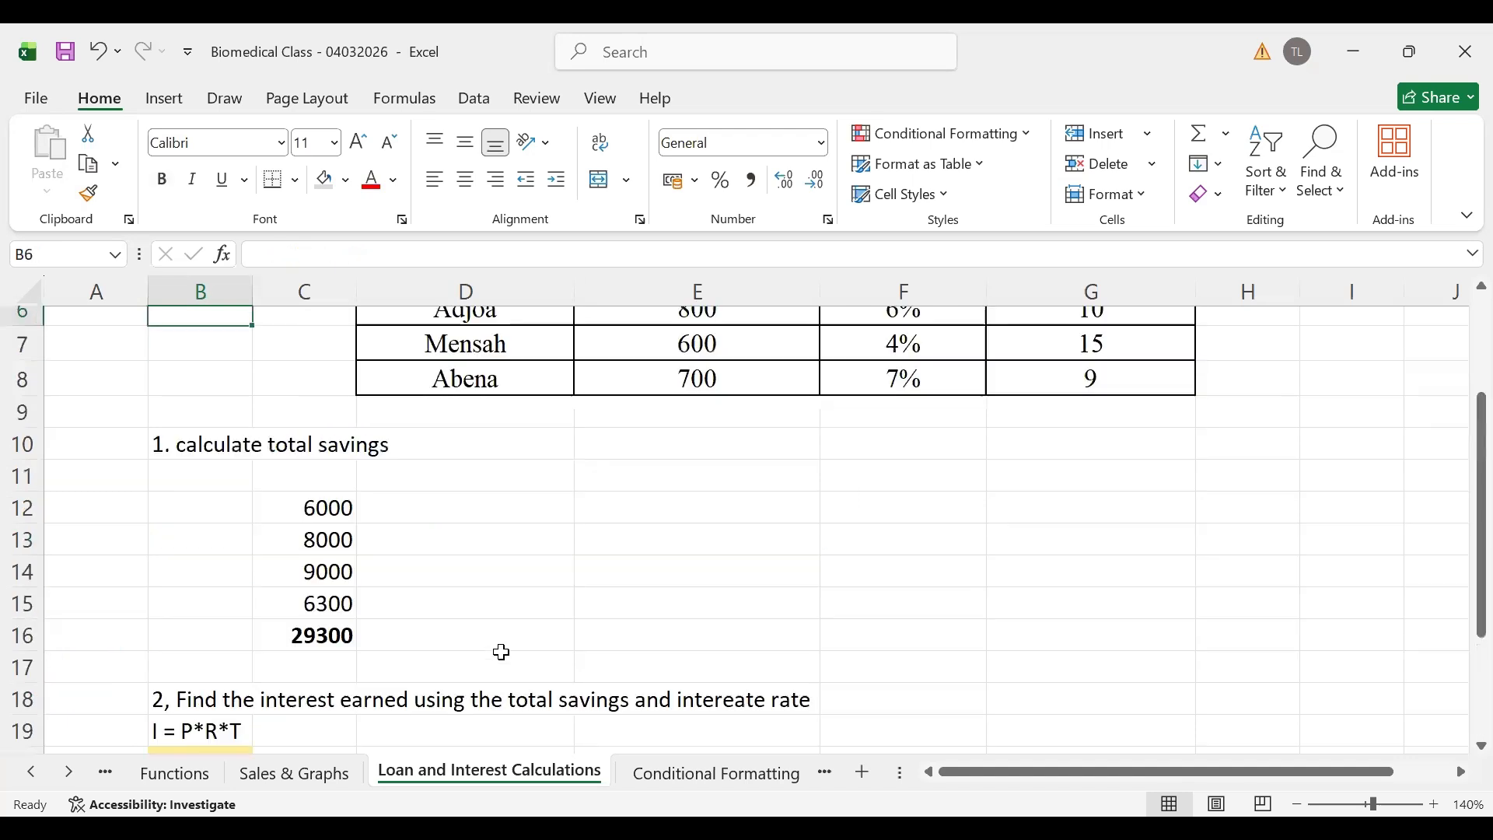
{"action": "key", "text": "Up"}
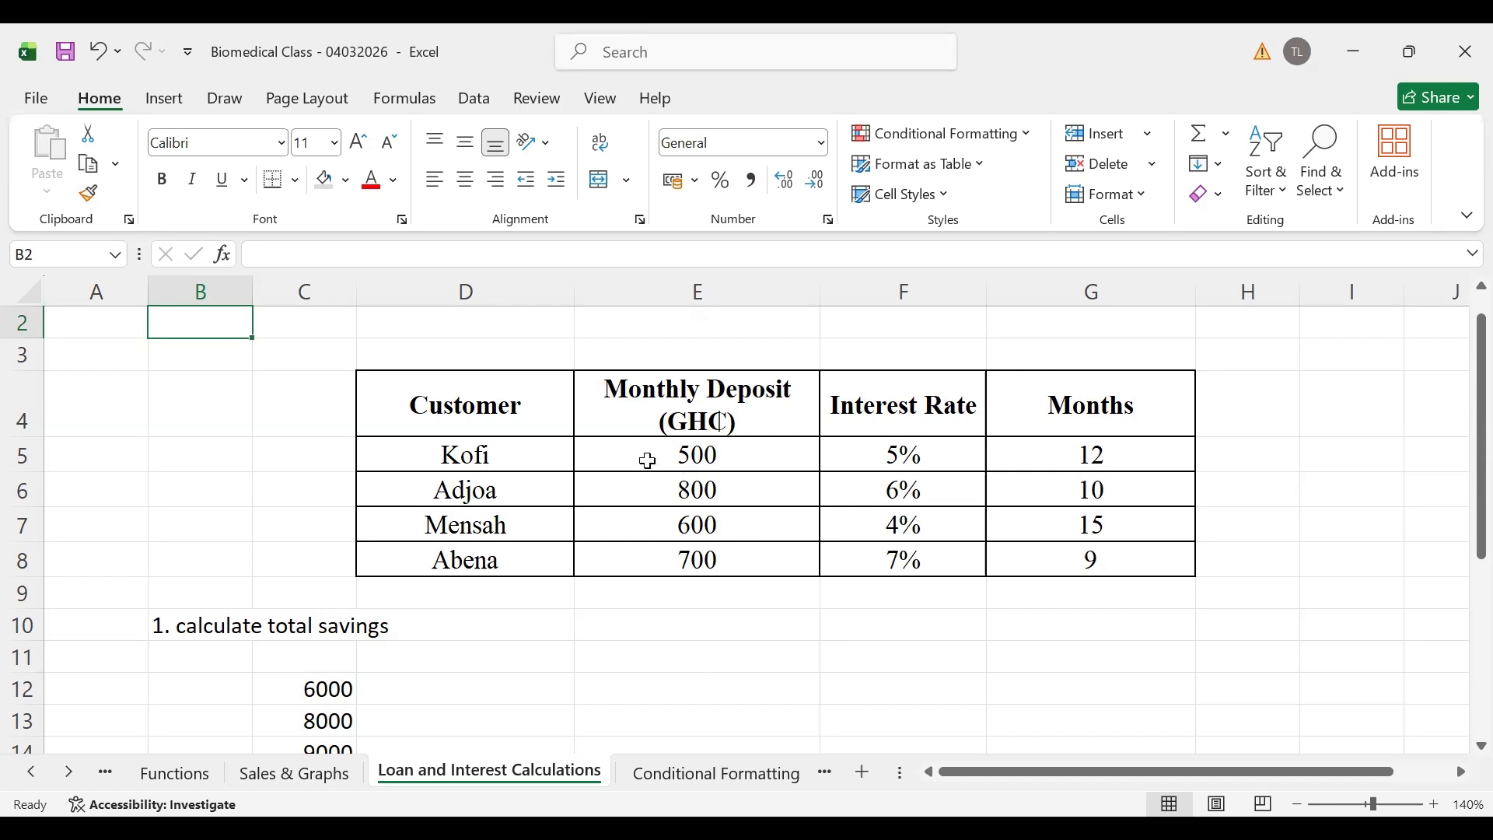
Choose the Currency number format with 0 decimal places for the monthly deposits in E5:E8
{"action": "left_click", "coordinate": [760, 461]}
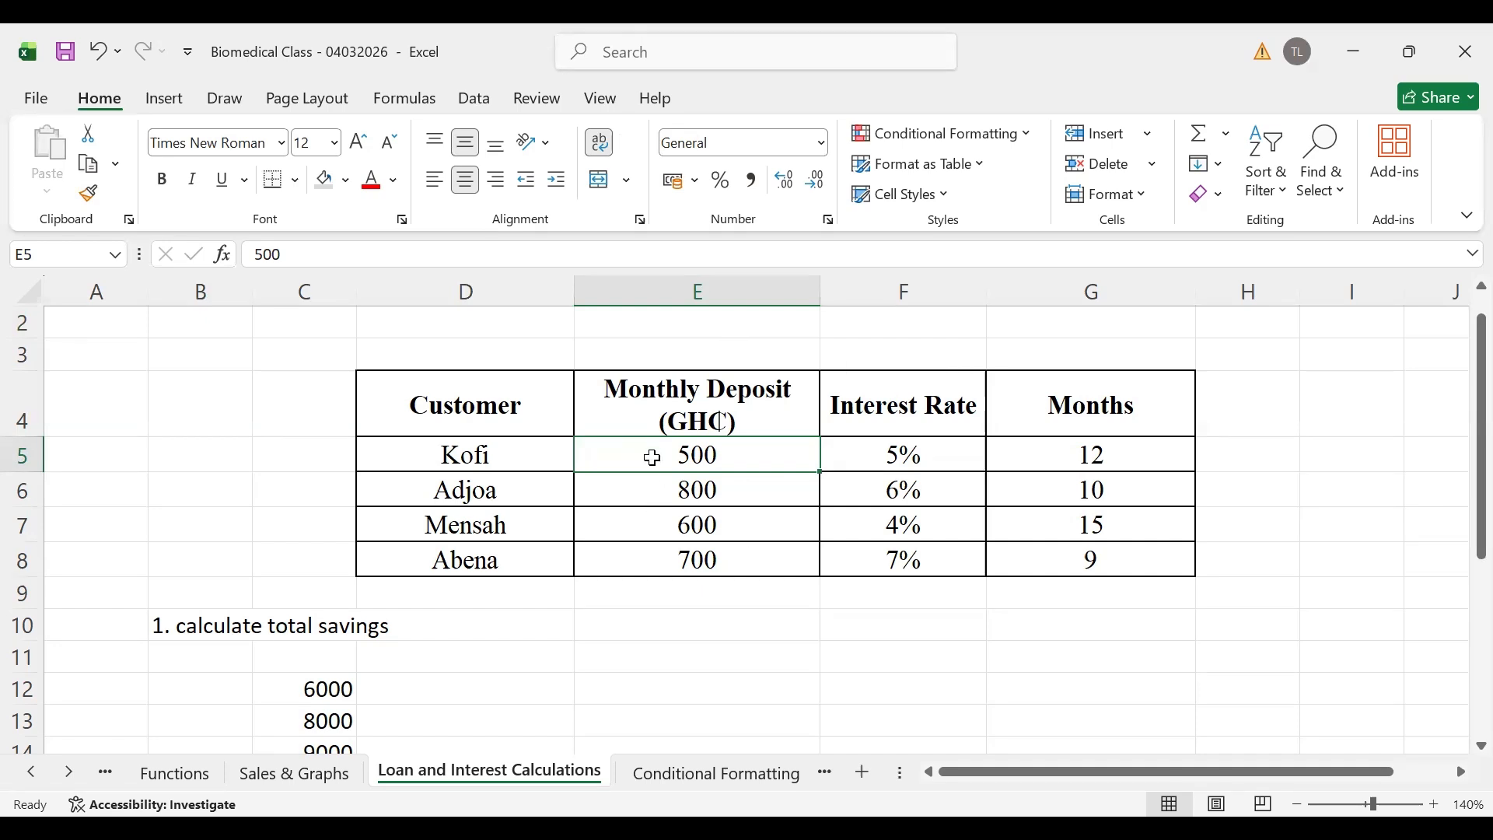
{"action": "left_click_drag", "start_coordinate": [653, 459], "coordinate": [663, 562]}
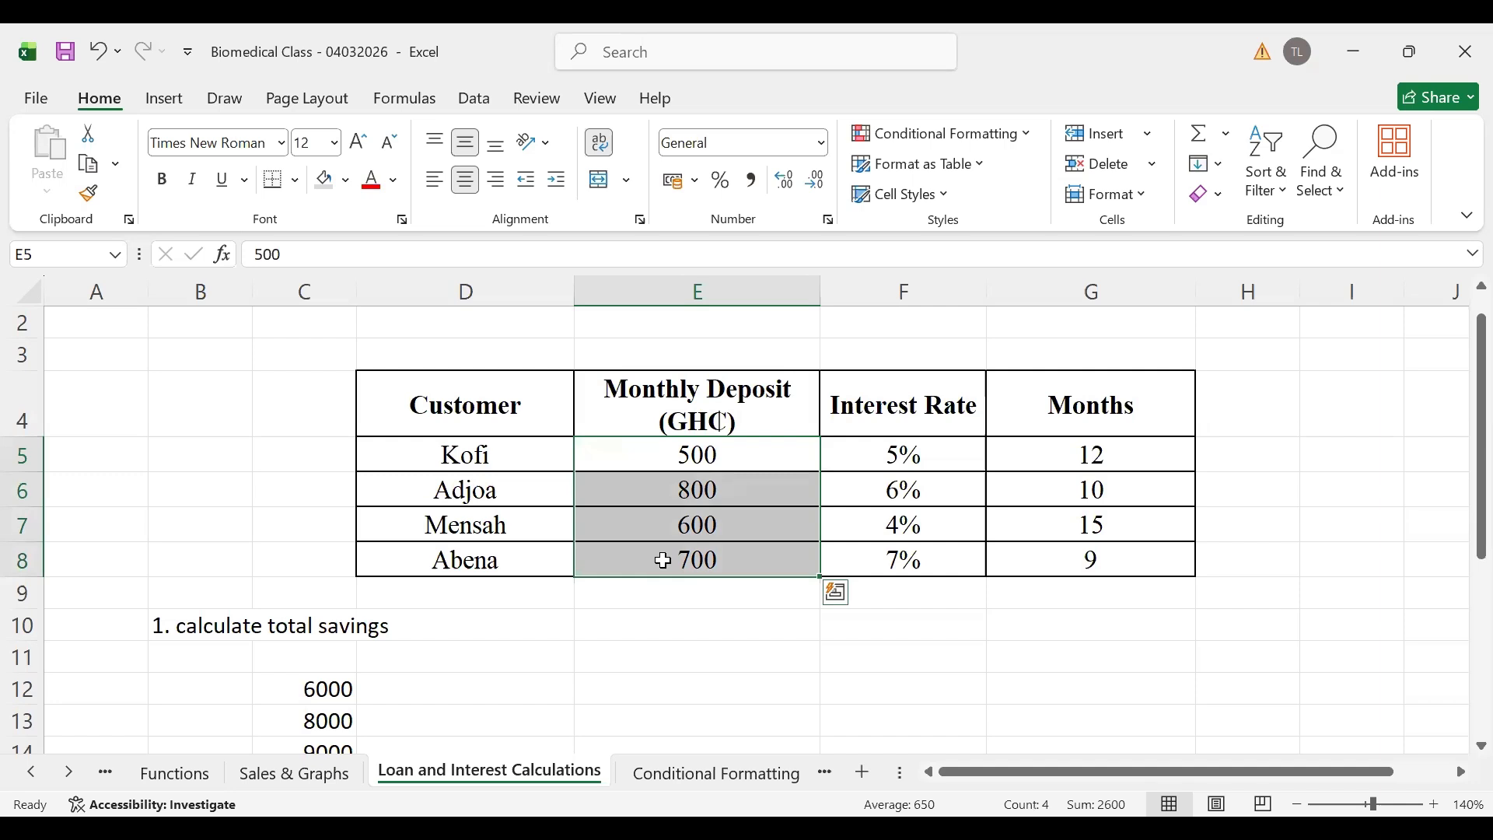
{"action": "right_click", "coordinate": [730, 467]}
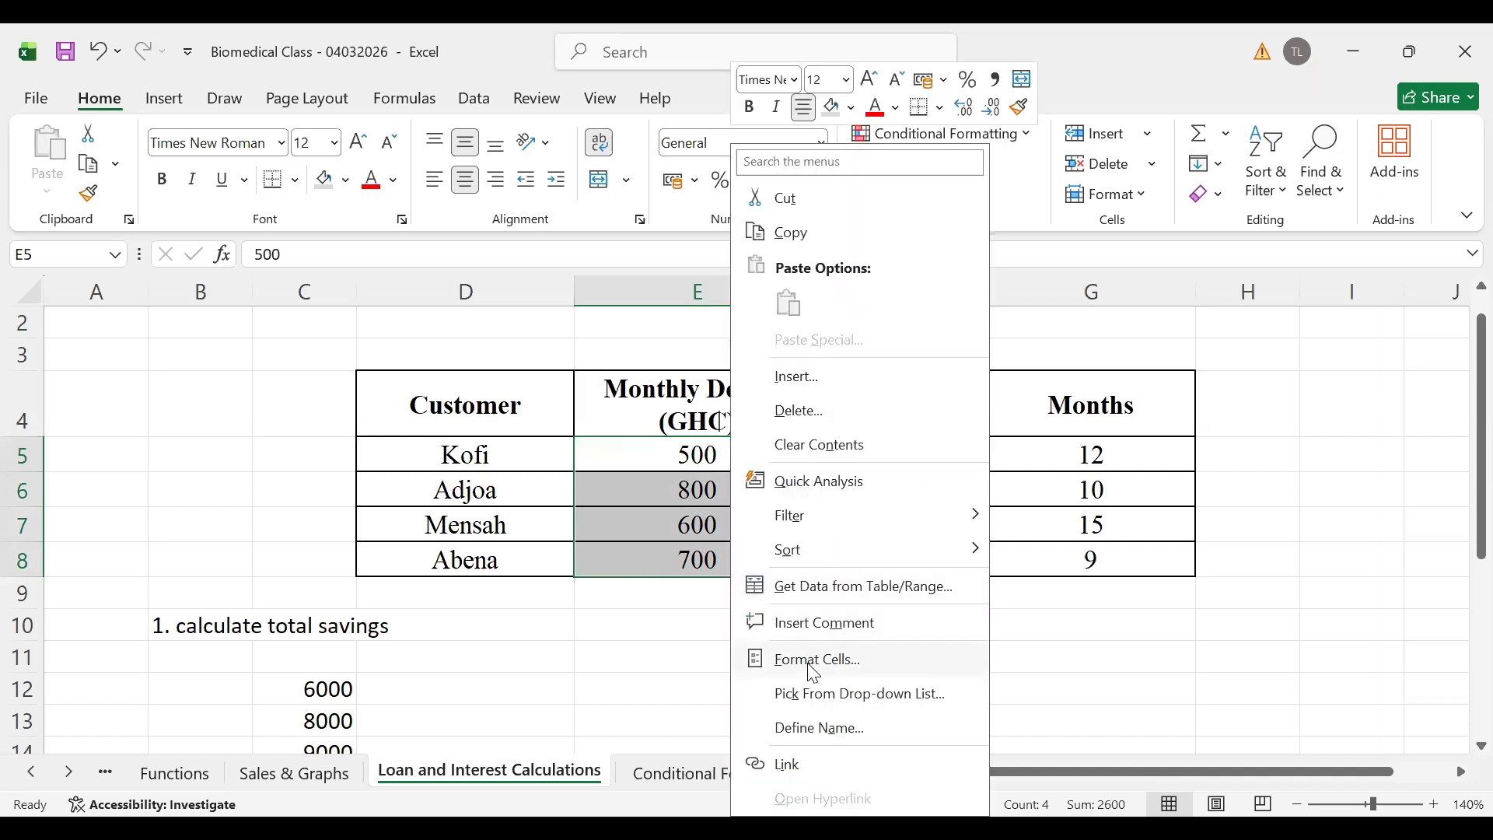
{"action": "left_click", "coordinate": [815, 673]}
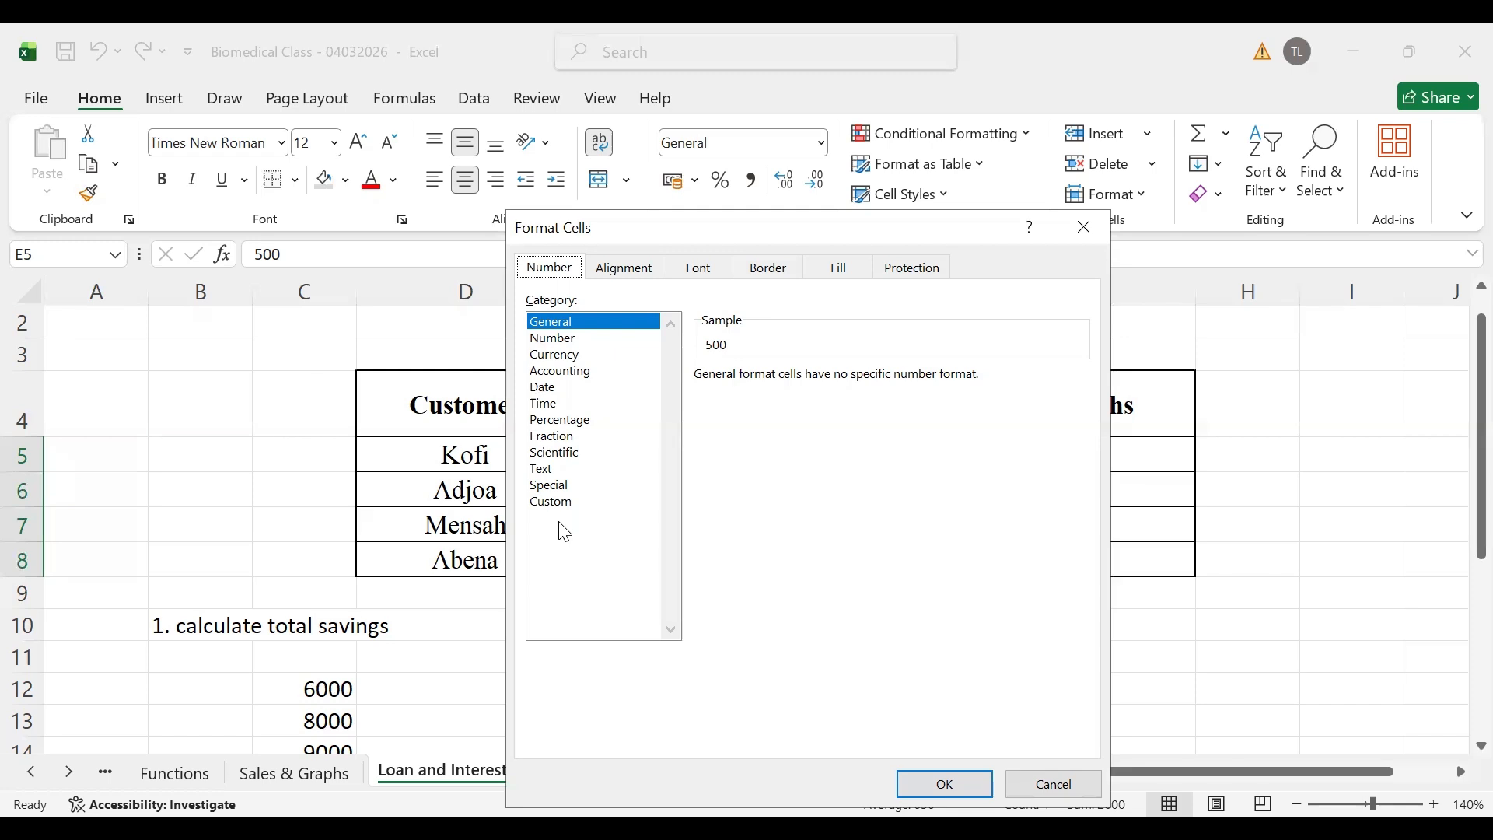
{"action": "left_click", "coordinate": [557, 357]}
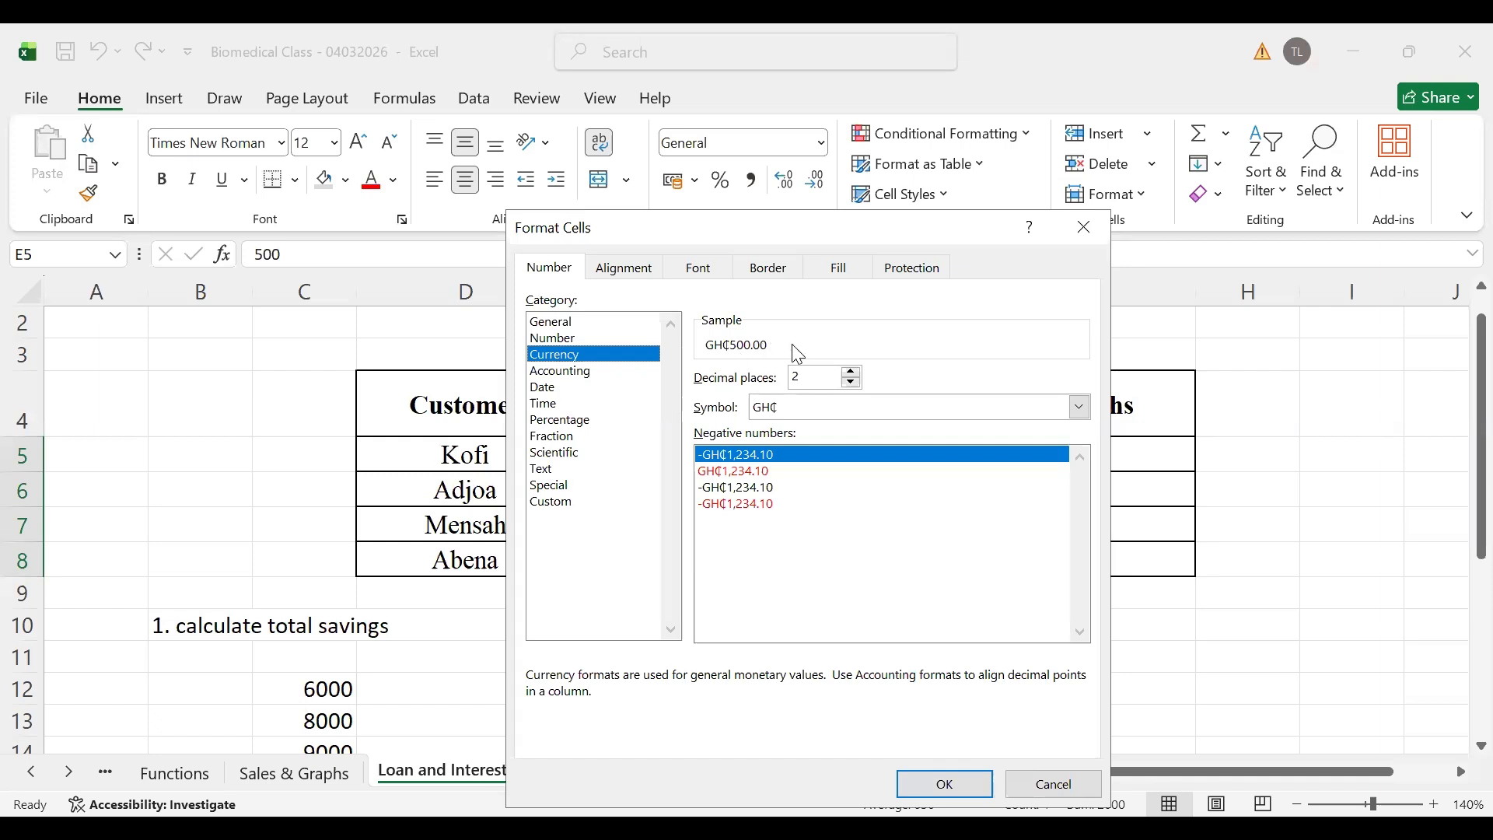
{"action": "left_click", "coordinate": [854, 383]}
{"action": "left_click", "coordinate": [854, 384]}
Browse the full list of available currency symbols and codes for the monthly deposit format, keeping GH₵
{"action": "left_click", "coordinate": [1082, 409]}
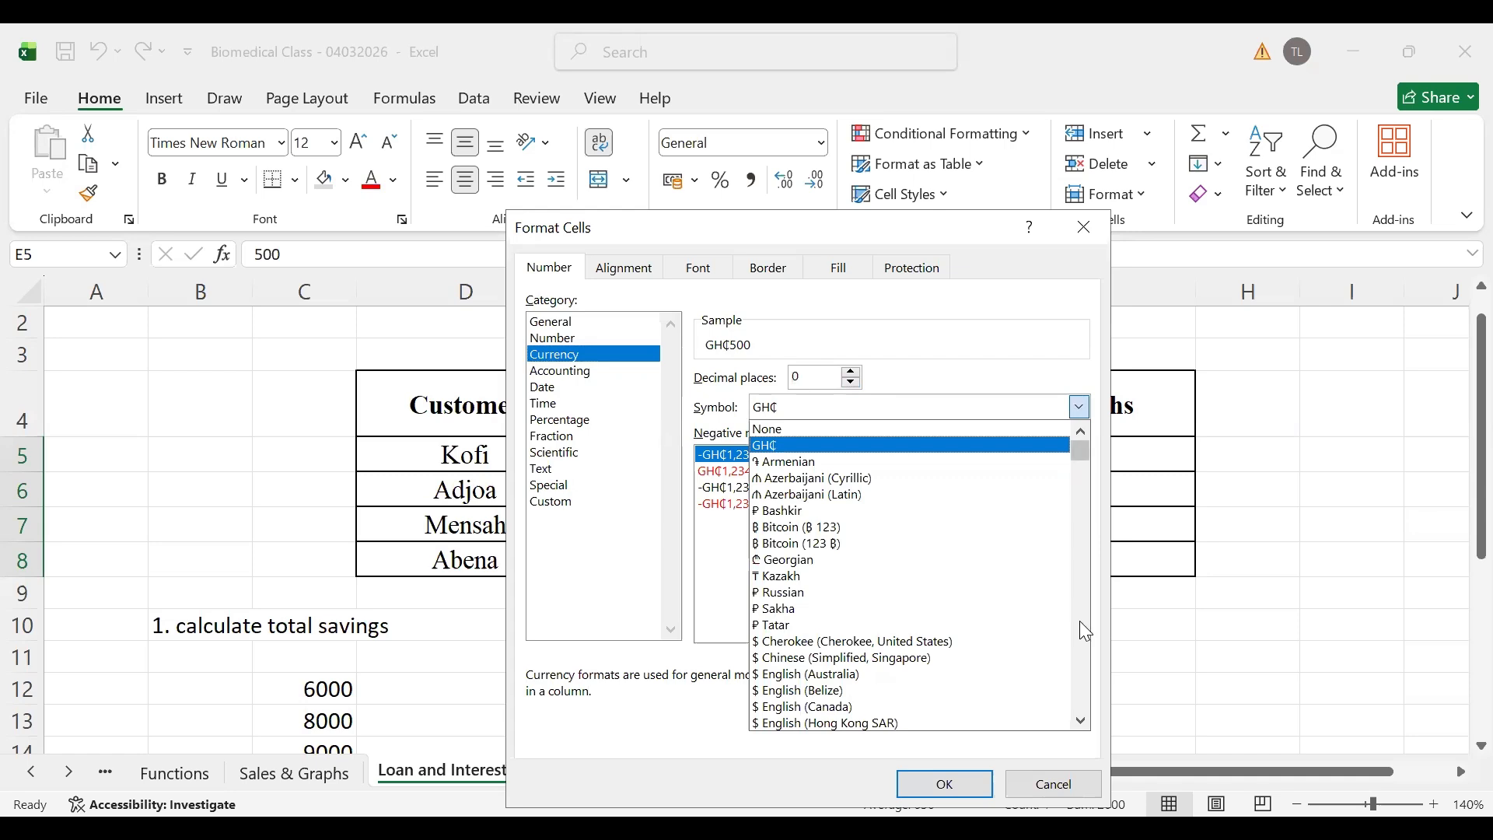
{"action": "scroll", "coordinate": [1087, 631], "scroll_direction": "down", "scroll_amount": 6}
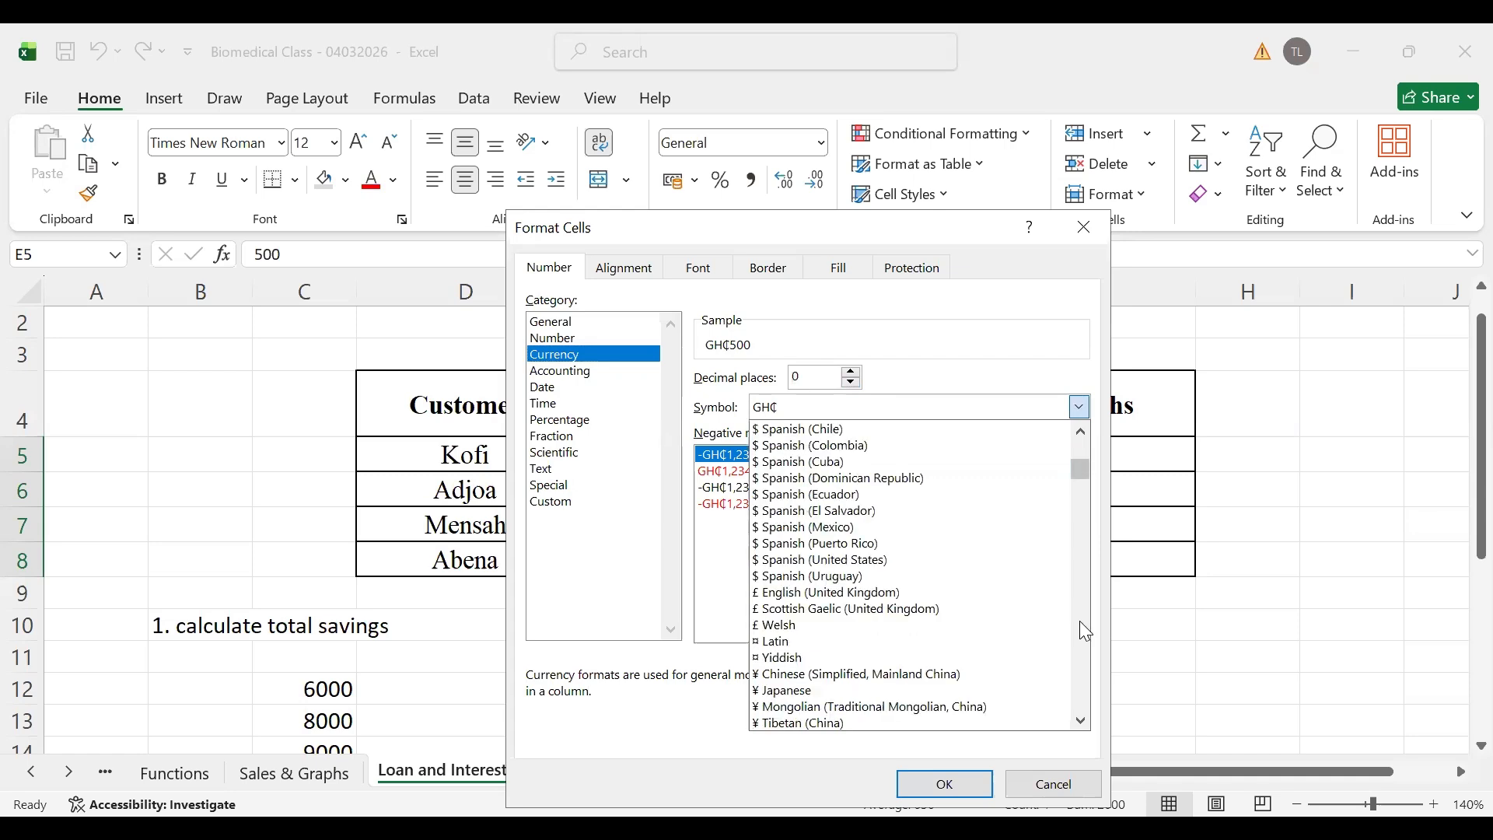
{"action": "scroll", "coordinate": [1081, 622], "scroll_direction": "down", "scroll_amount": 10}
{"action": "scroll", "coordinate": [1086, 632], "scroll_direction": "down", "scroll_amount": 6}
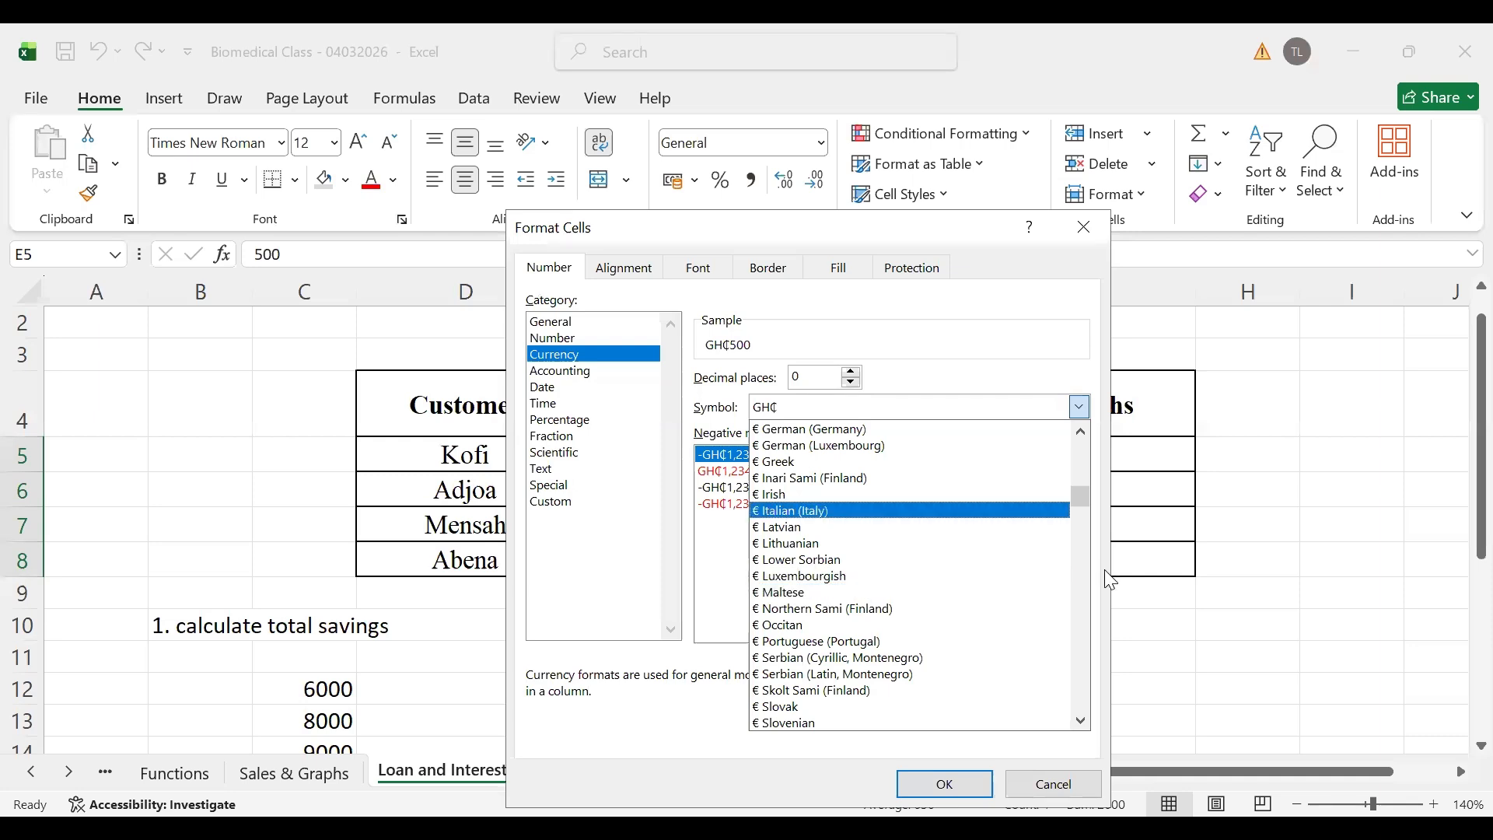
{"action": "left_click", "coordinate": [1084, 682]}
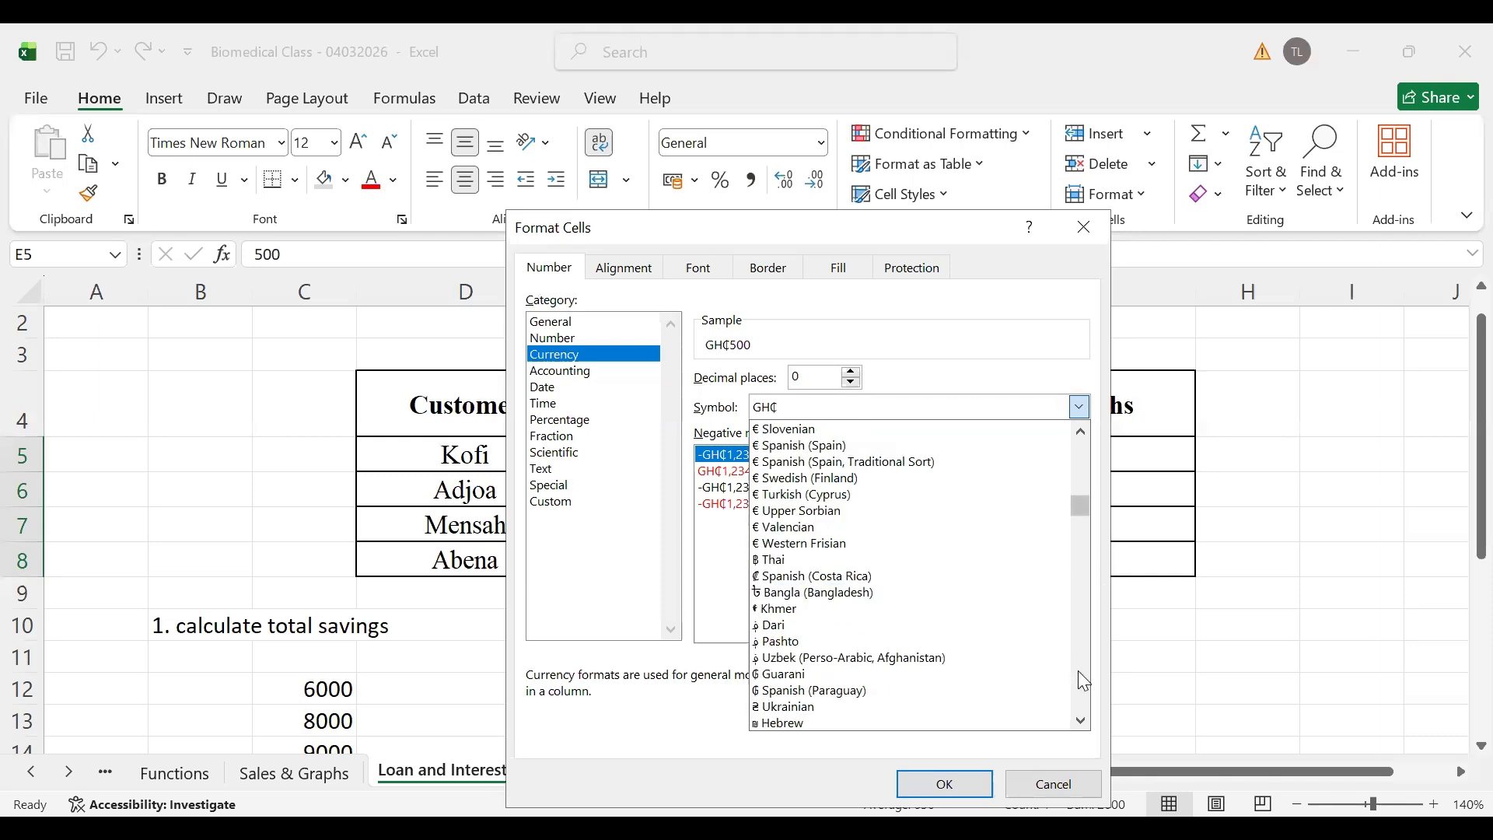
{"action": "left_click", "coordinate": [1078, 671]}
{"action": "left_click", "coordinate": [1078, 671]}
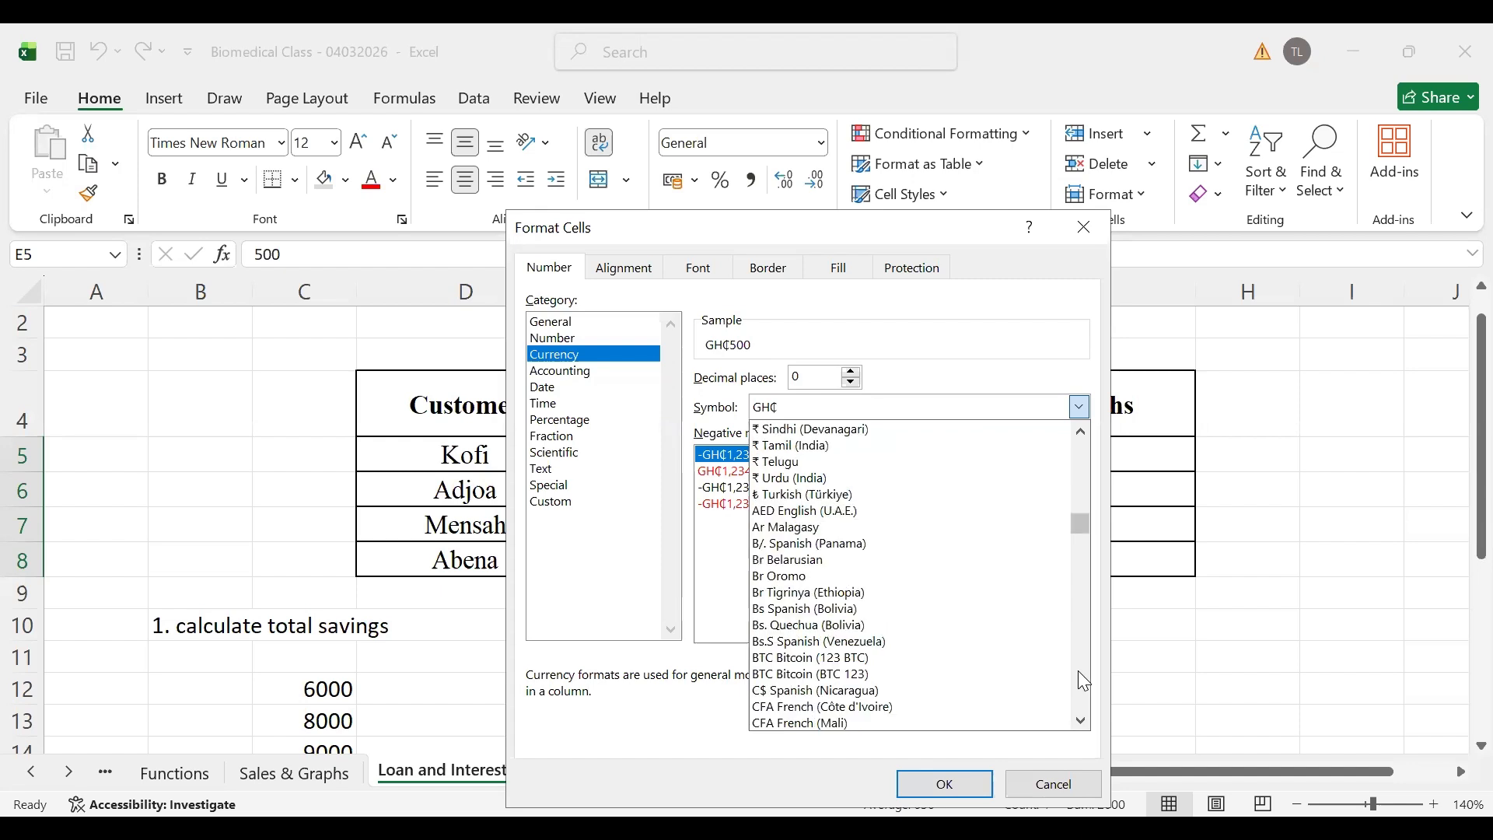
{"action": "left_click", "coordinate": [1079, 671]}
{"action": "left_click", "coordinate": [1078, 672]}
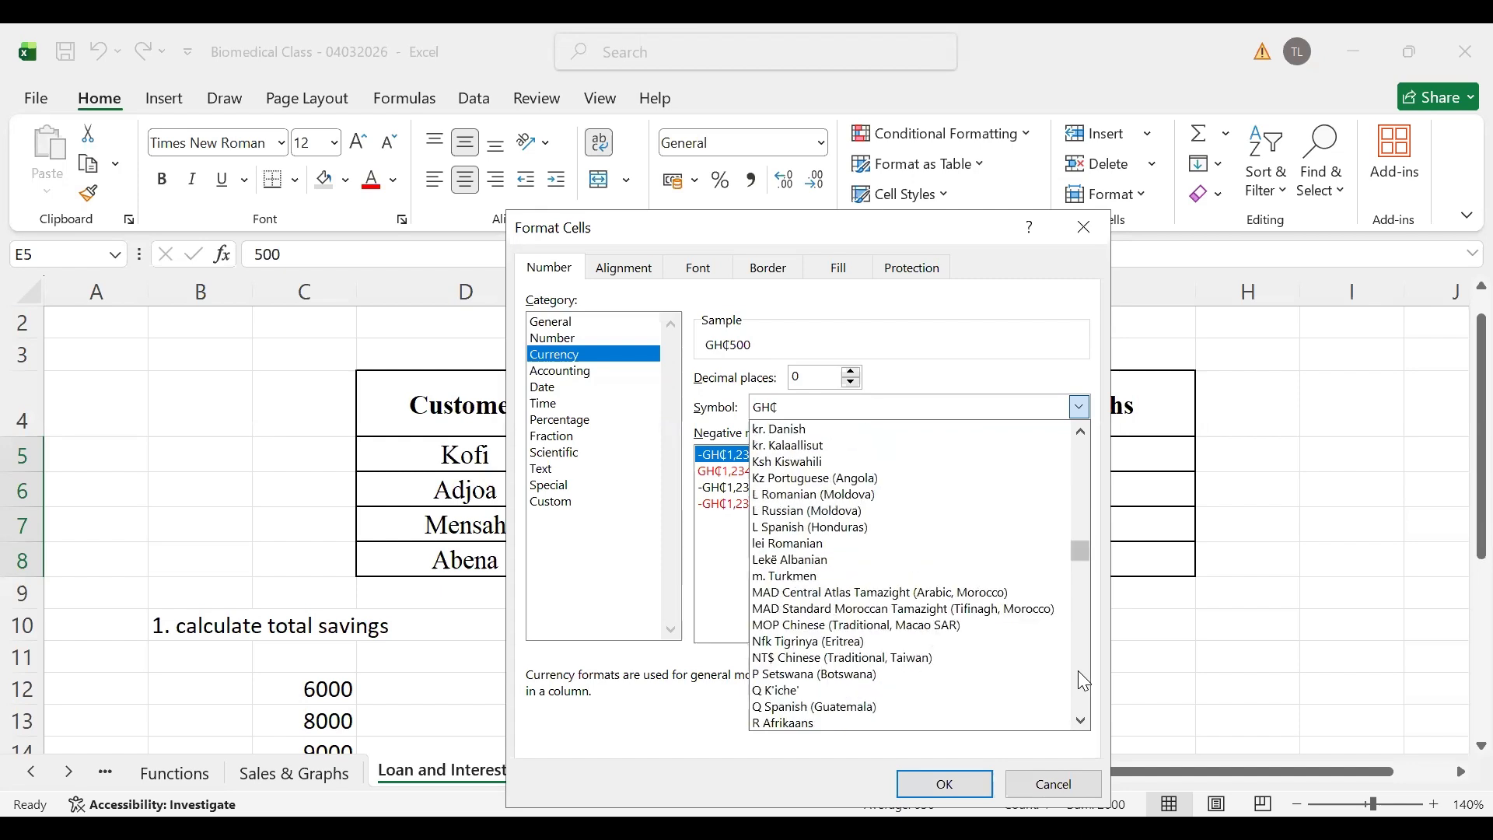
{"action": "left_click", "coordinate": [1085, 683]}
{"action": "left_click", "coordinate": [1078, 672]}
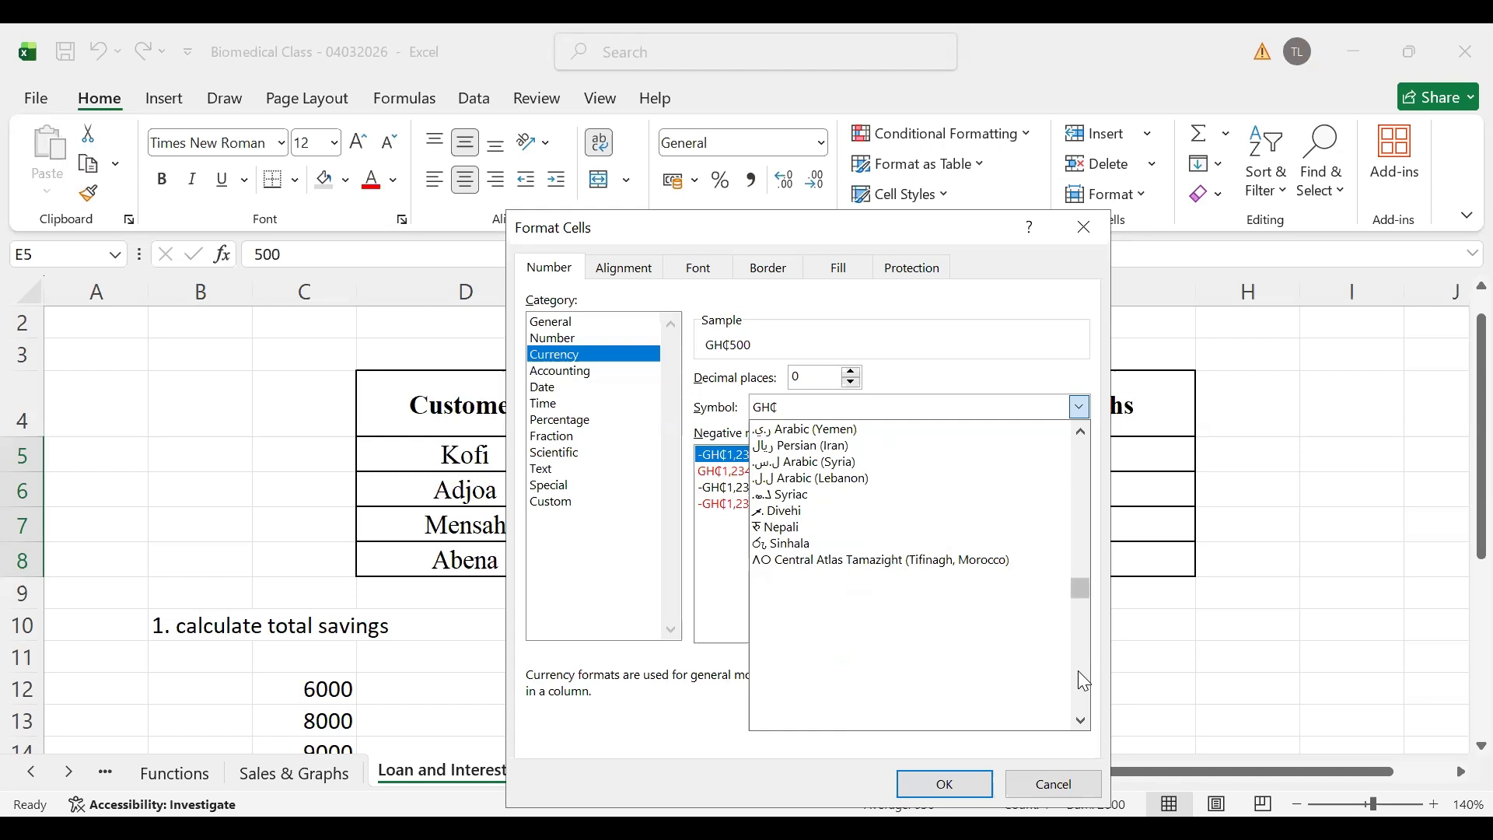
{"action": "left_click", "coordinate": [1078, 672]}
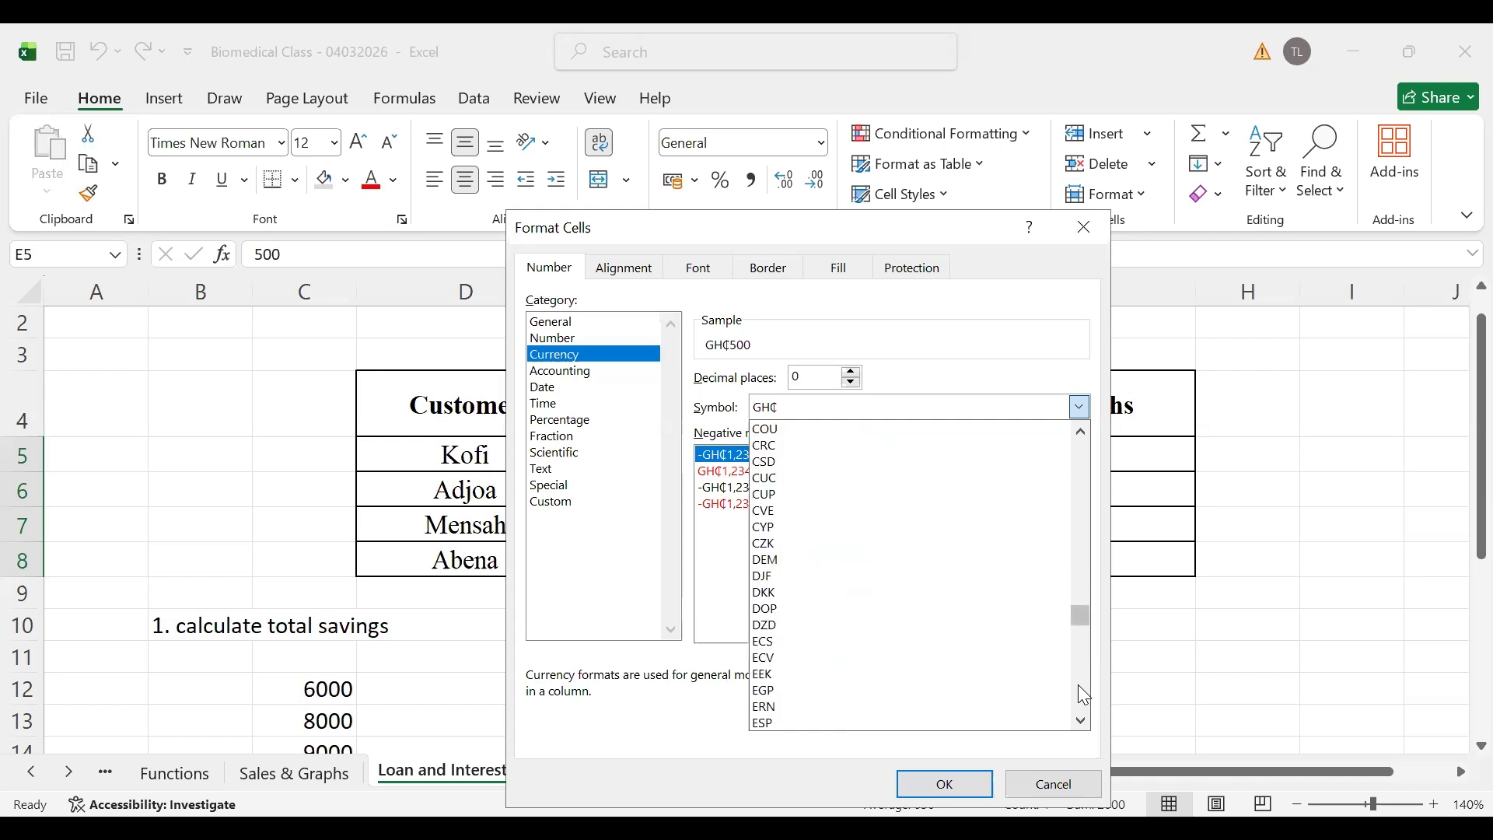
{"action": "left_click", "coordinate": [1078, 685]}
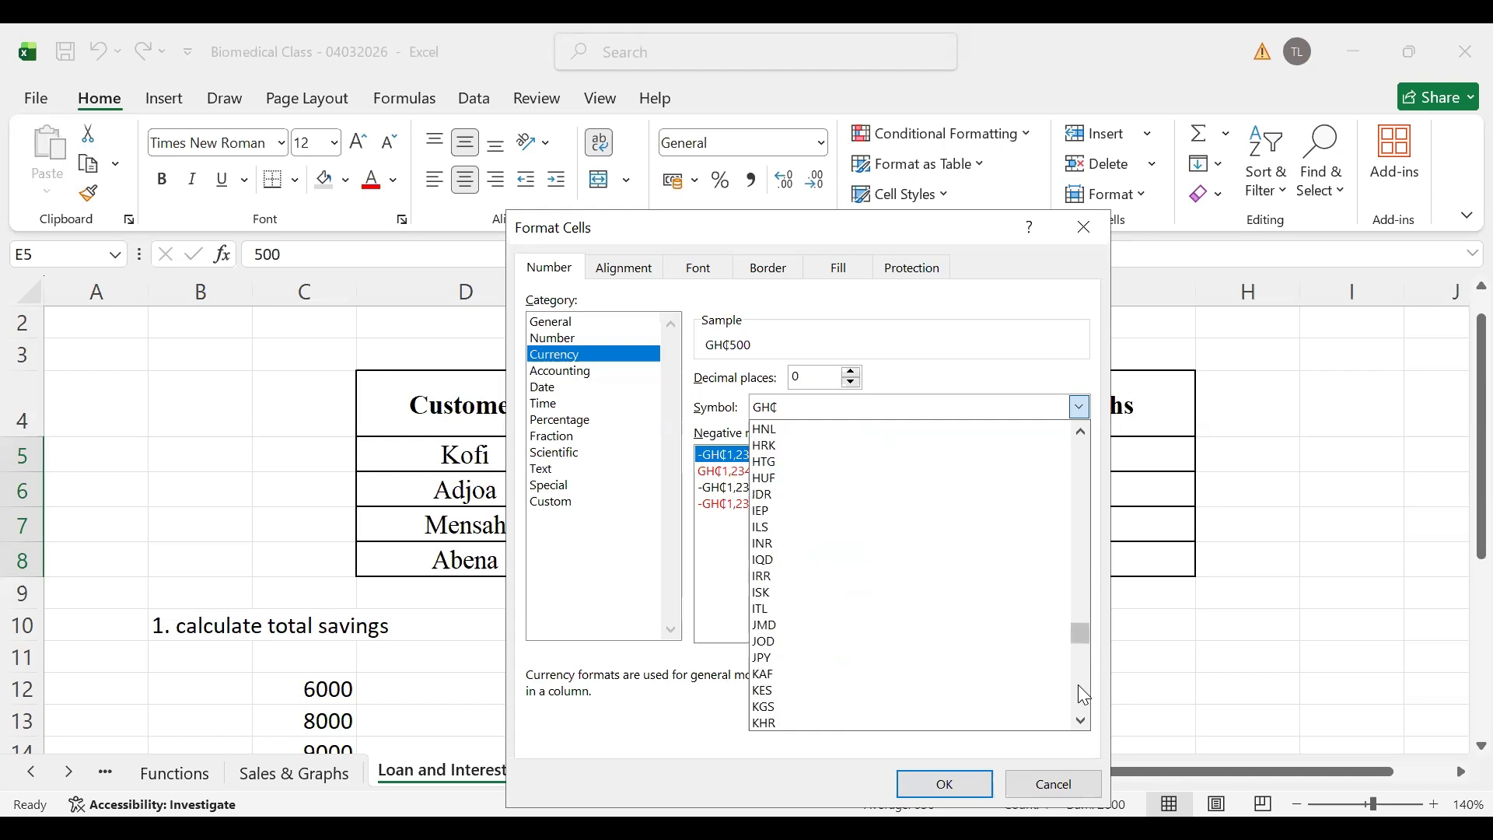
{"action": "left_click", "coordinate": [1081, 534]}
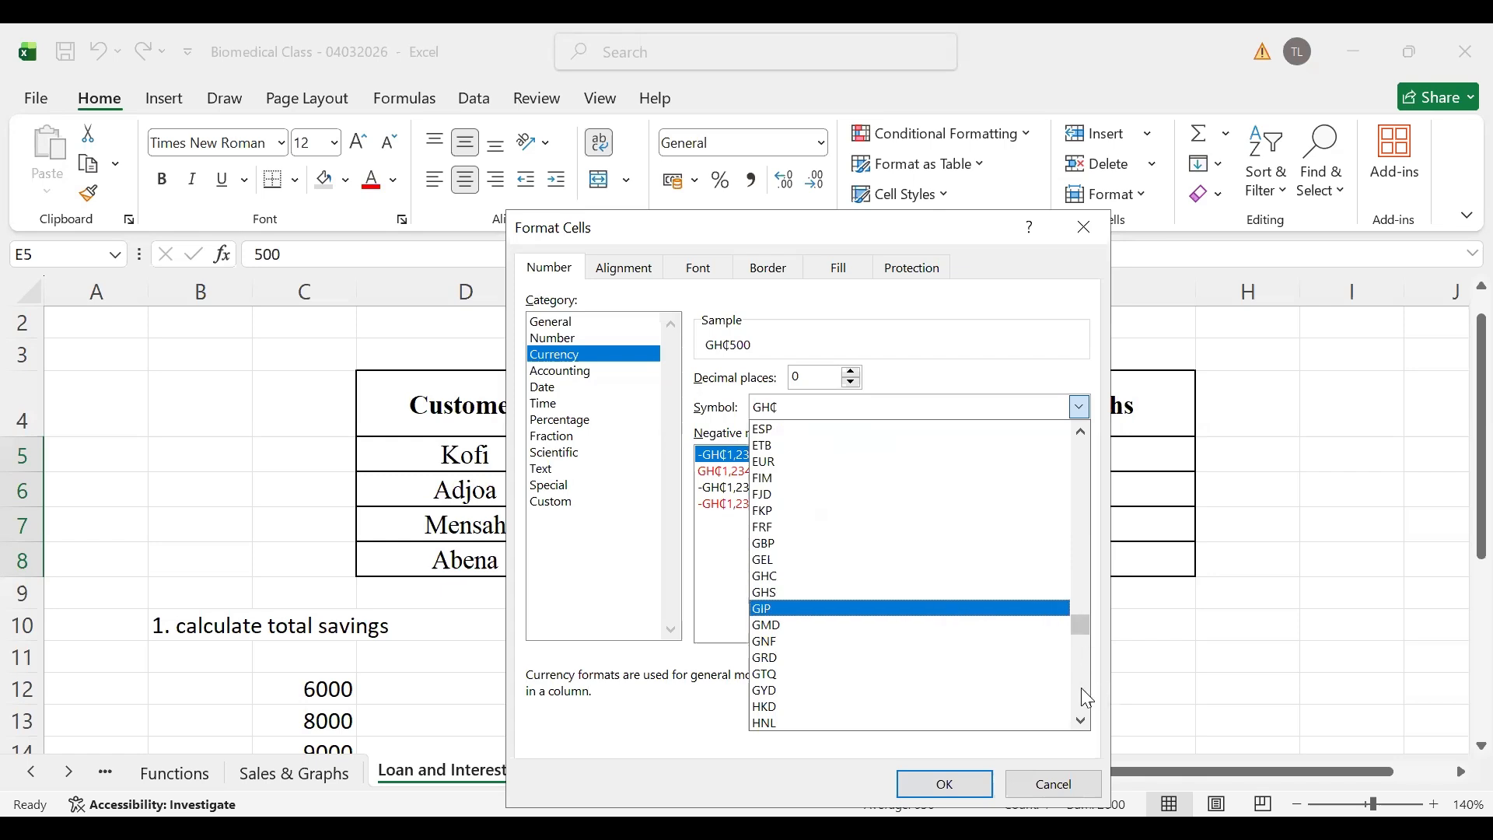
{"action": "scroll", "coordinate": [1088, 700], "scroll_direction": "down", "scroll_amount": 12}
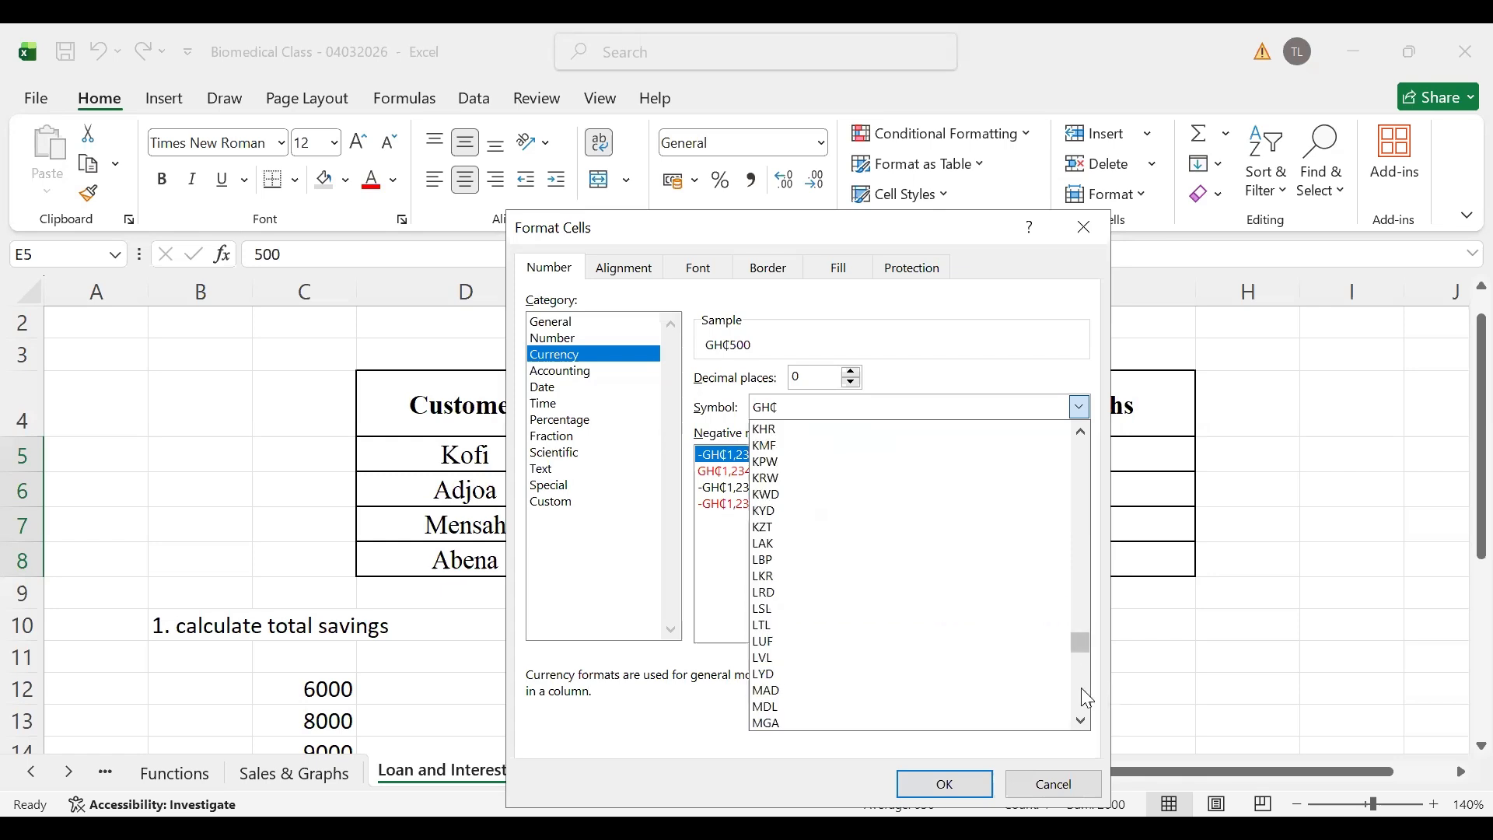
{"action": "scroll", "coordinate": [1088, 700], "scroll_direction": "down", "scroll_amount": 10}
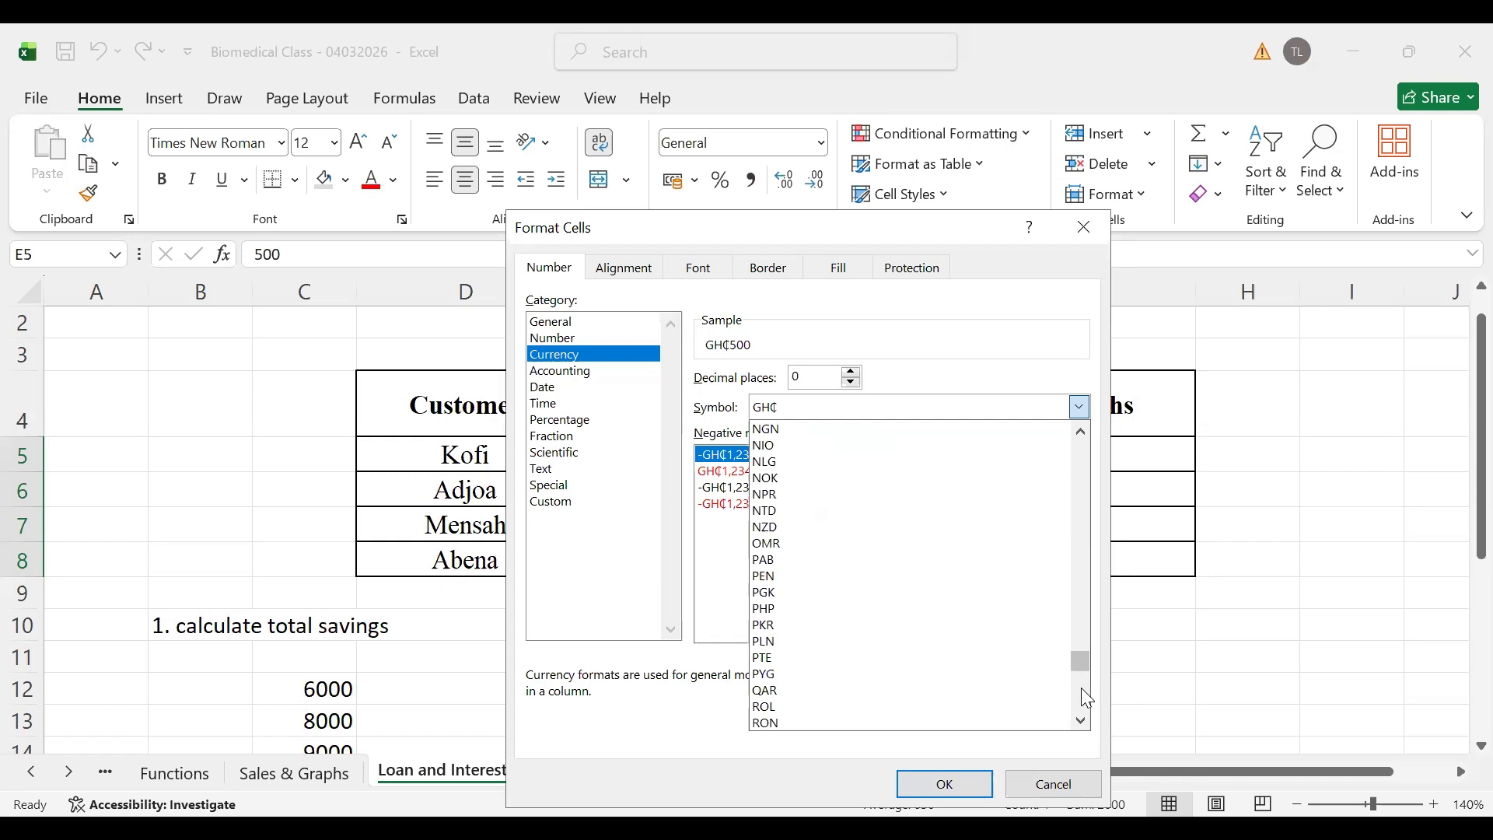
{"action": "scroll", "coordinate": [1088, 700], "scroll_direction": "down", "scroll_amount": 11}
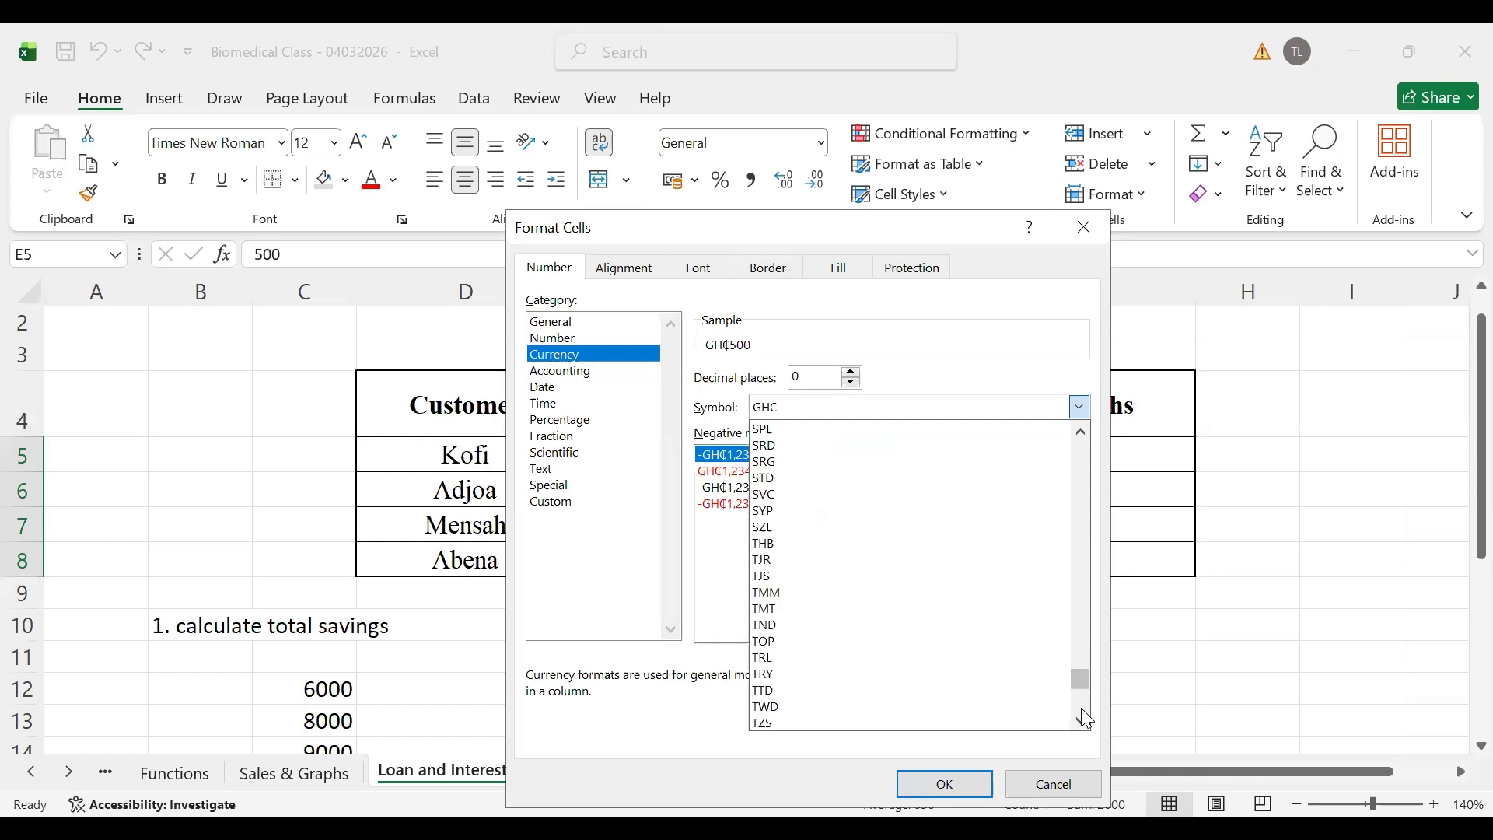
{"action": "scroll", "coordinate": [1088, 719], "scroll_direction": "down", "scroll_amount": 6}
{"action": "scroll", "coordinate": [1088, 719], "scroll_direction": "down", "scroll_amount": 6}
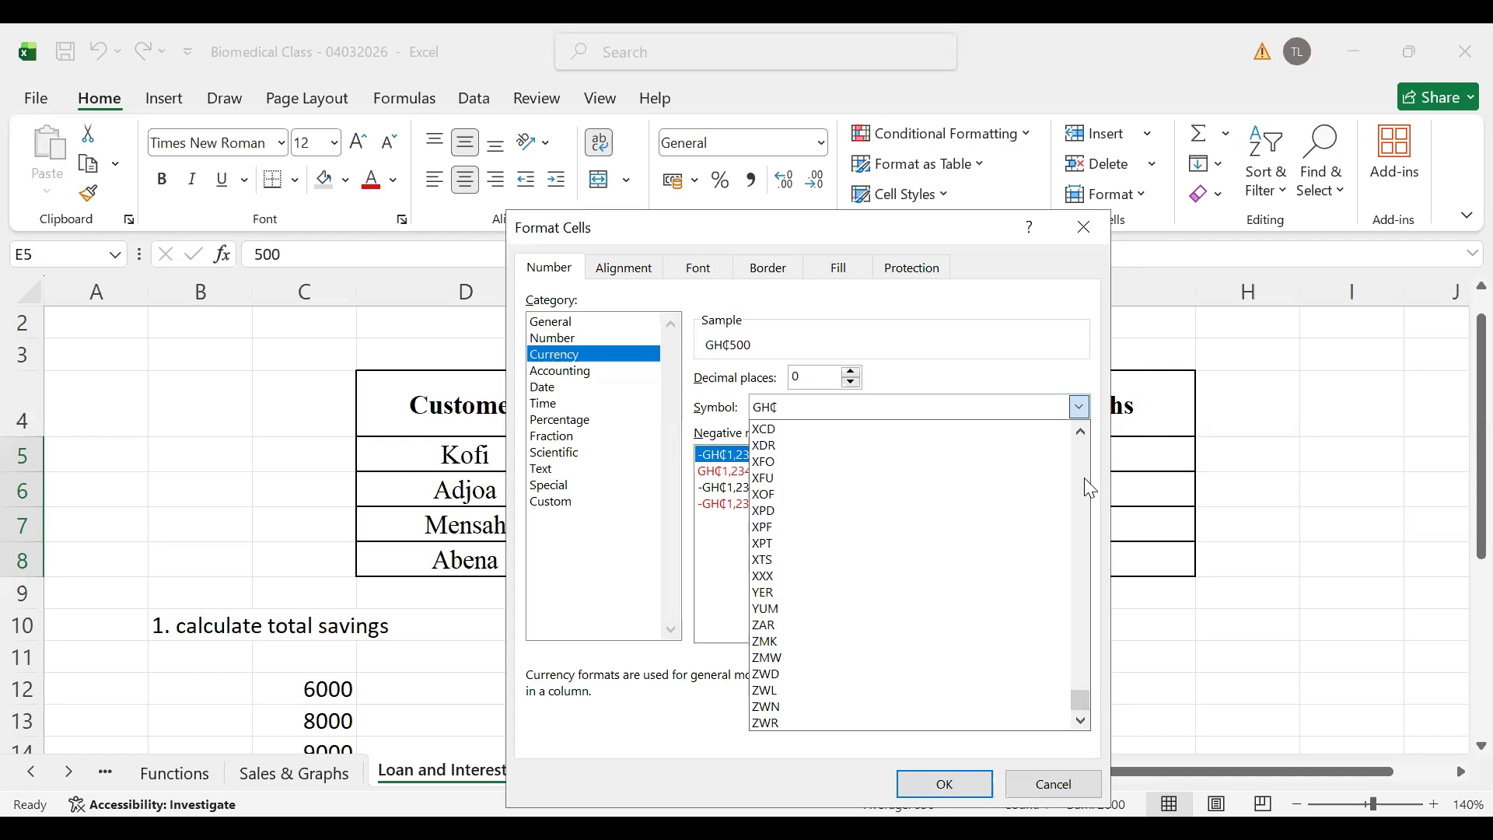
{"action": "scroll", "coordinate": [1091, 489], "scroll_direction": "up", "scroll_amount": 6}
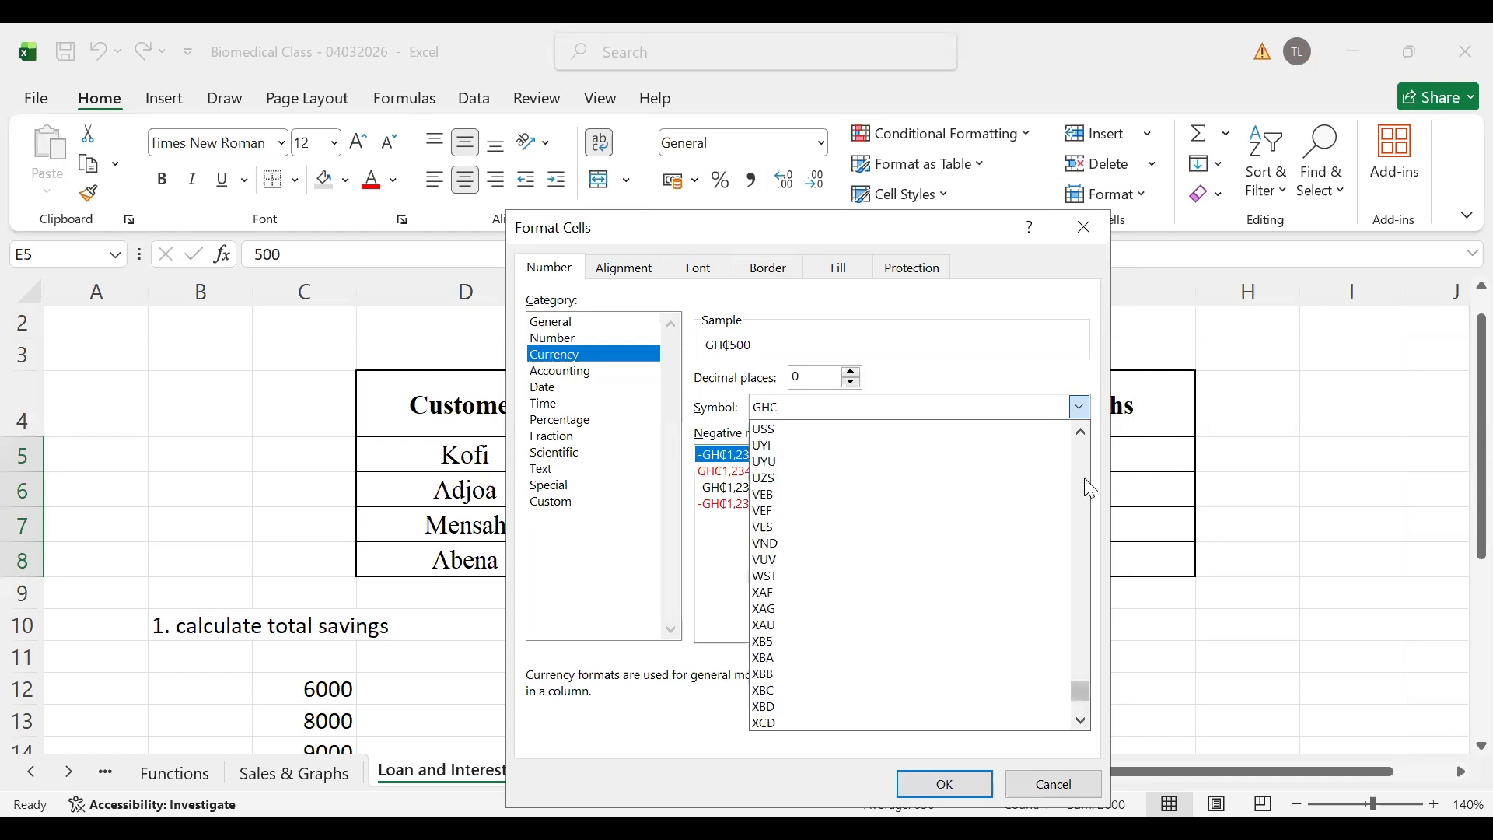
{"action": "left_click", "coordinate": [1078, 430]}
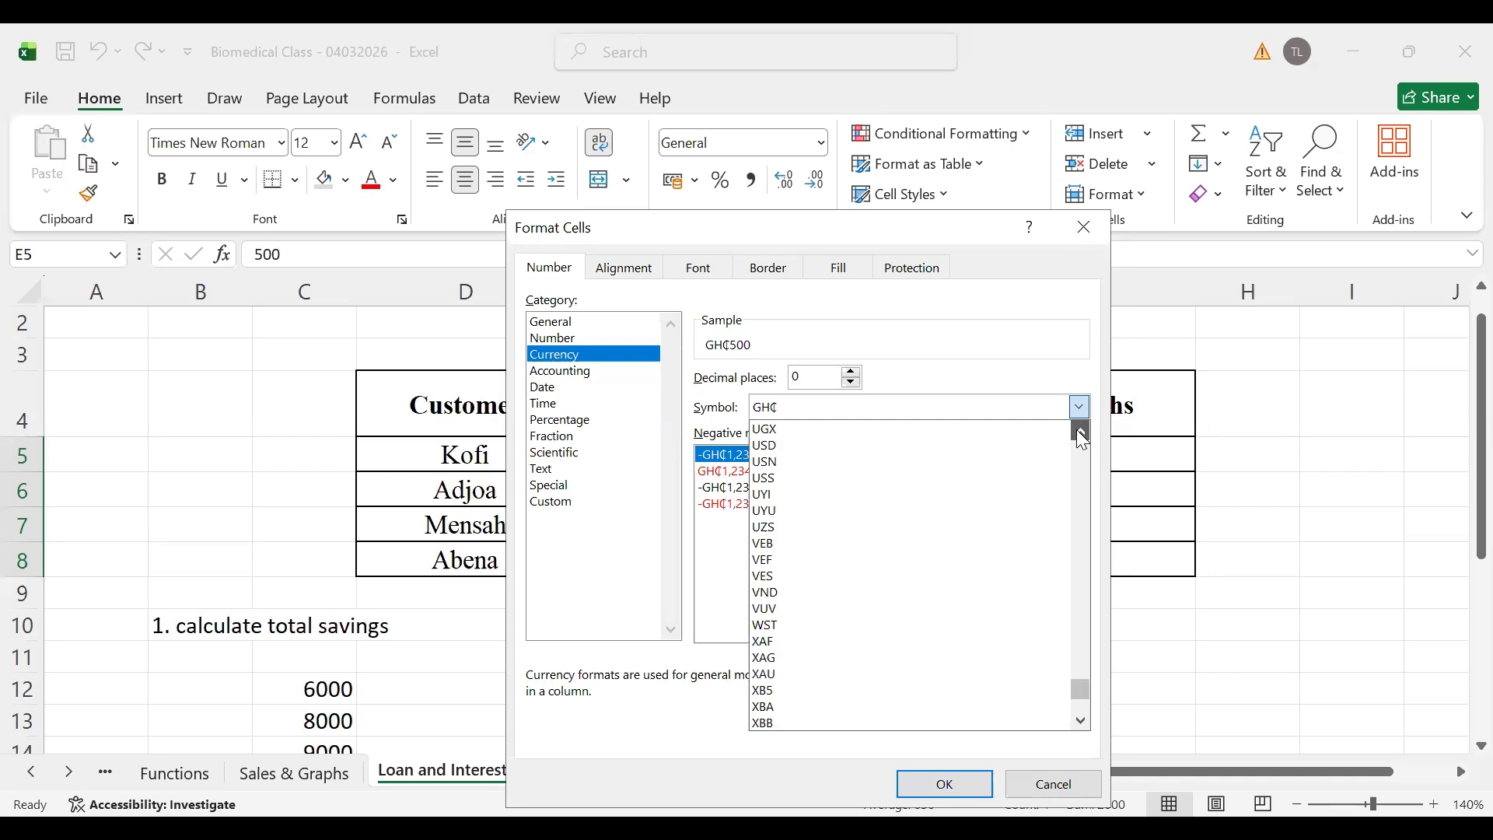
{"action": "left_click", "coordinate": [1078, 432]}
{"action": "left_click", "coordinate": [1077, 429]}
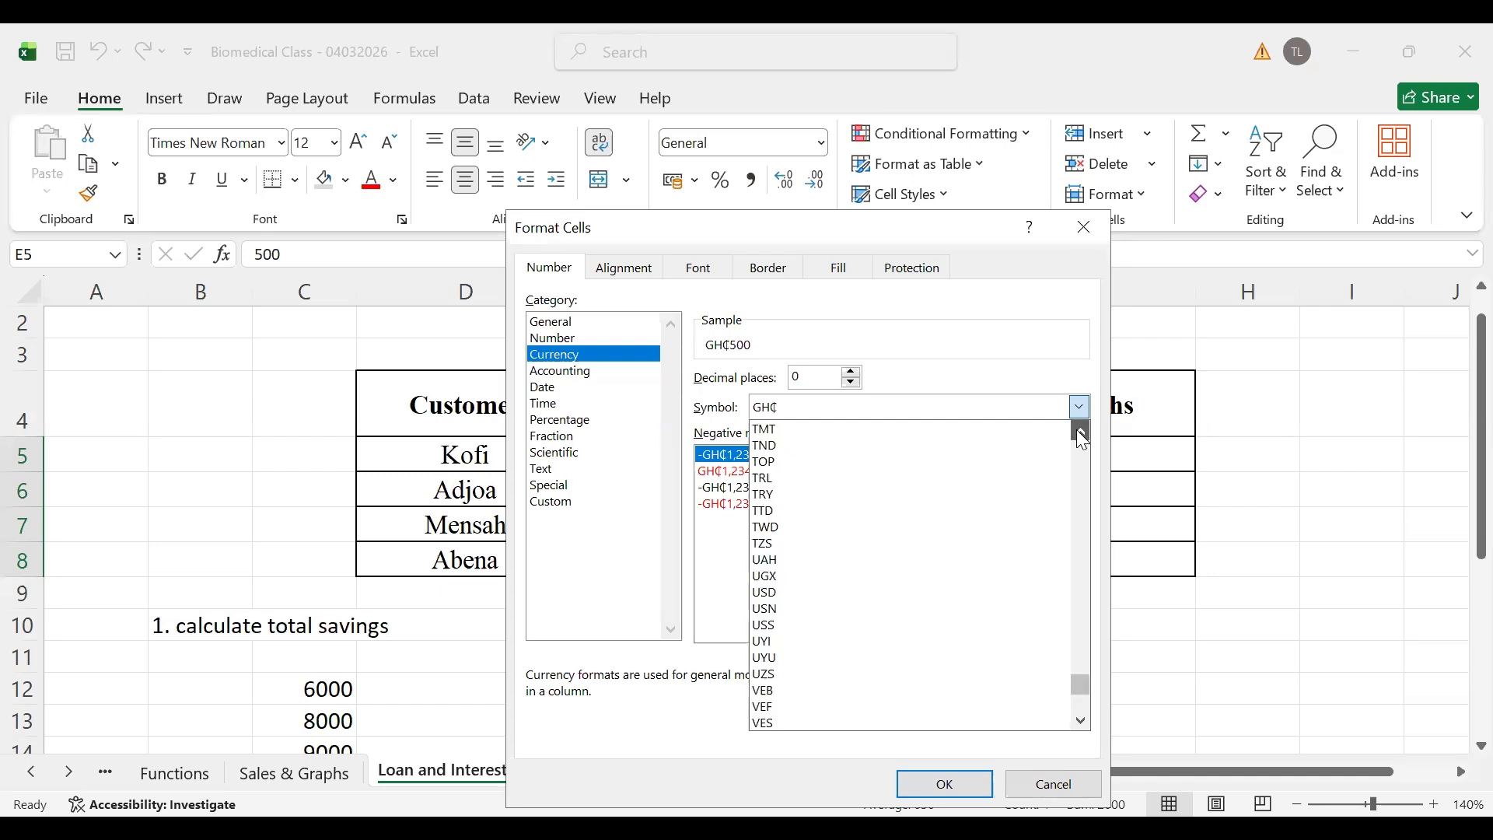
{"action": "left_click", "coordinate": [1081, 430]}
{"action": "left_click", "coordinate": [1081, 430]}
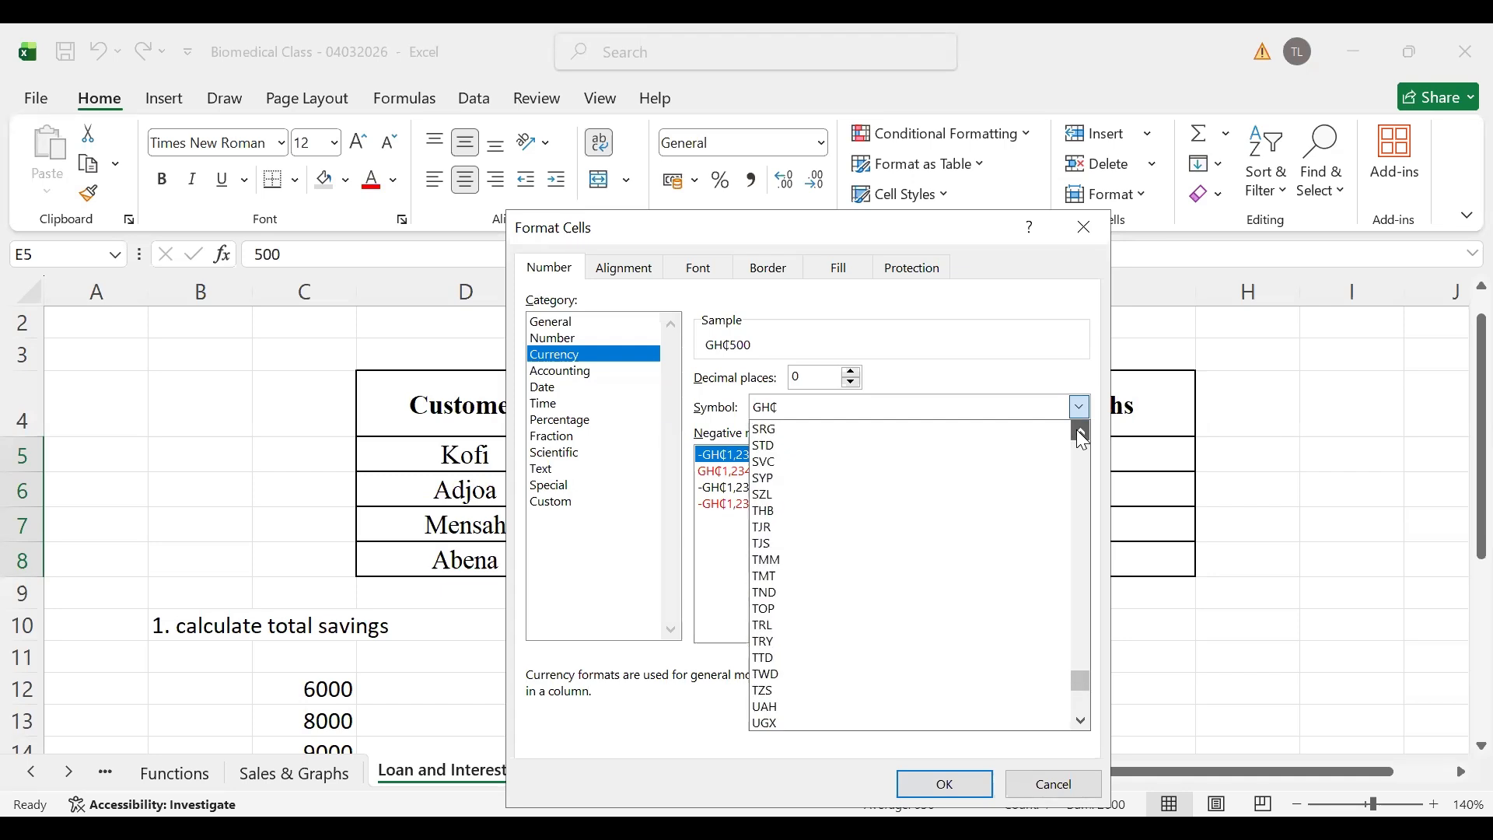
{"action": "left_click", "coordinate": [1078, 431]}
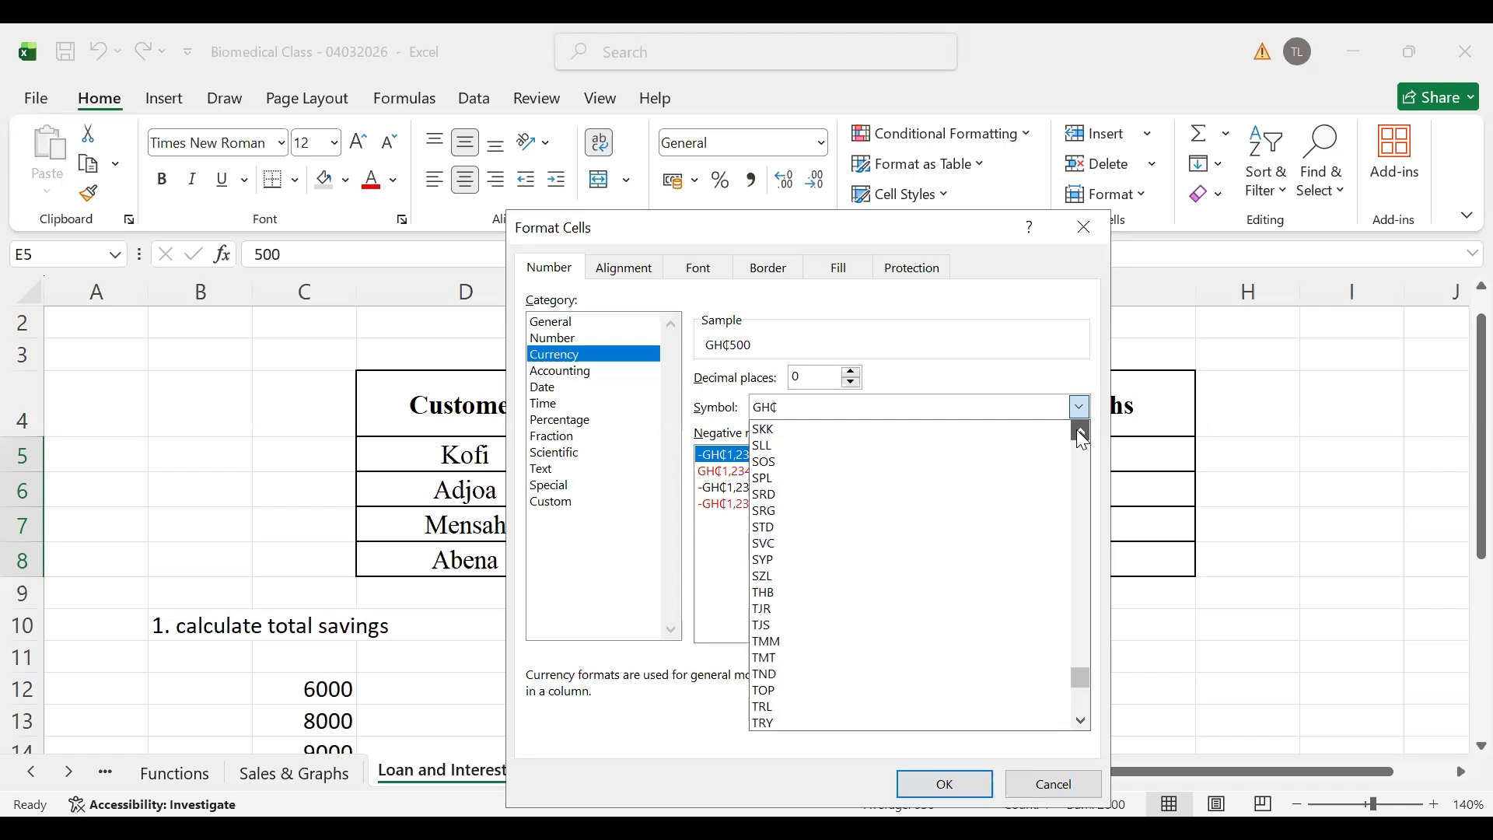
{"action": "left_click", "coordinate": [1081, 722]}
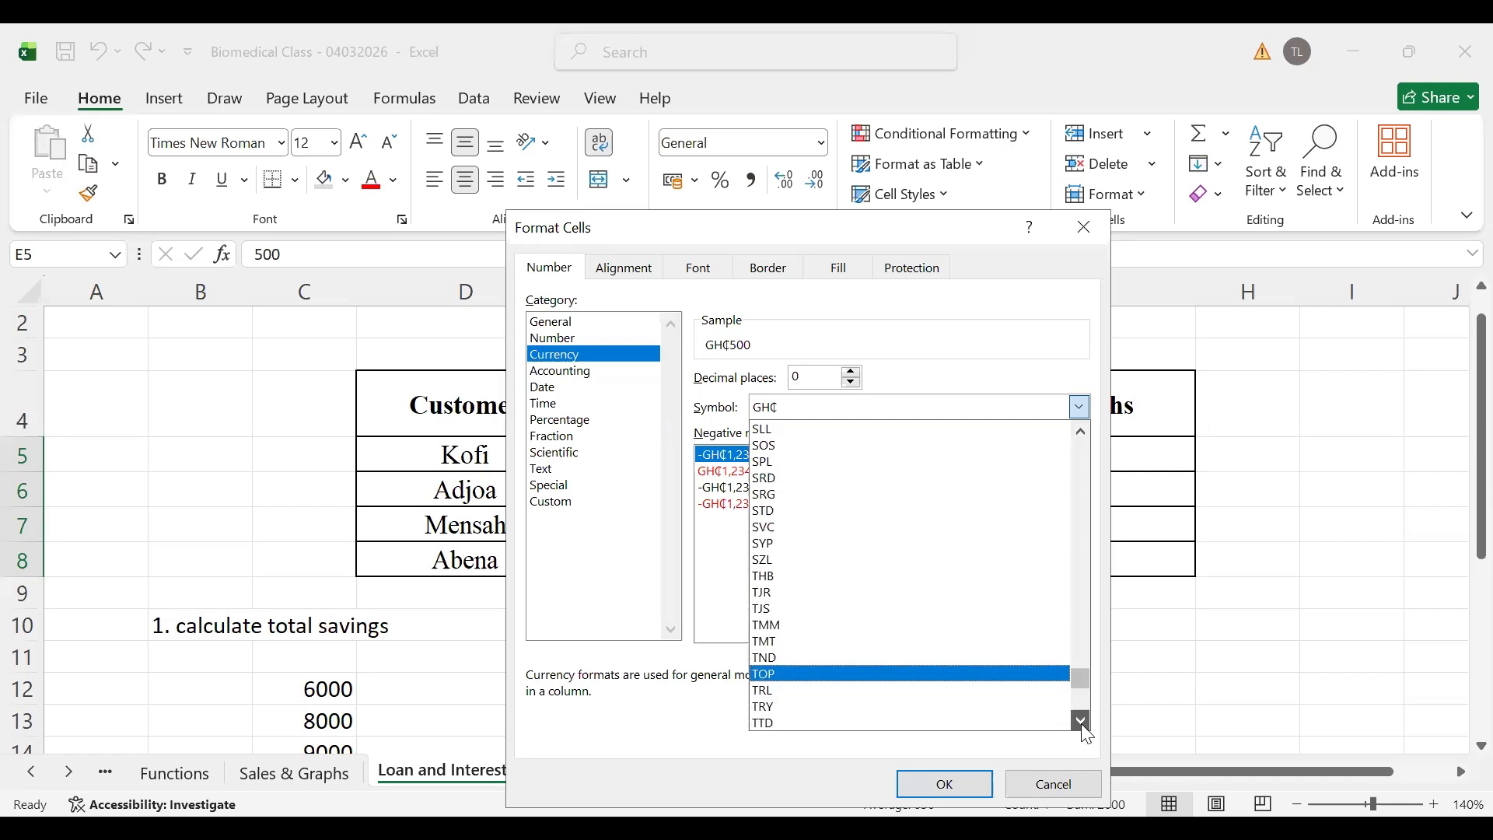
{"action": "left_click", "coordinate": [1081, 721]}
{"action": "left_click", "coordinate": [1082, 722]}
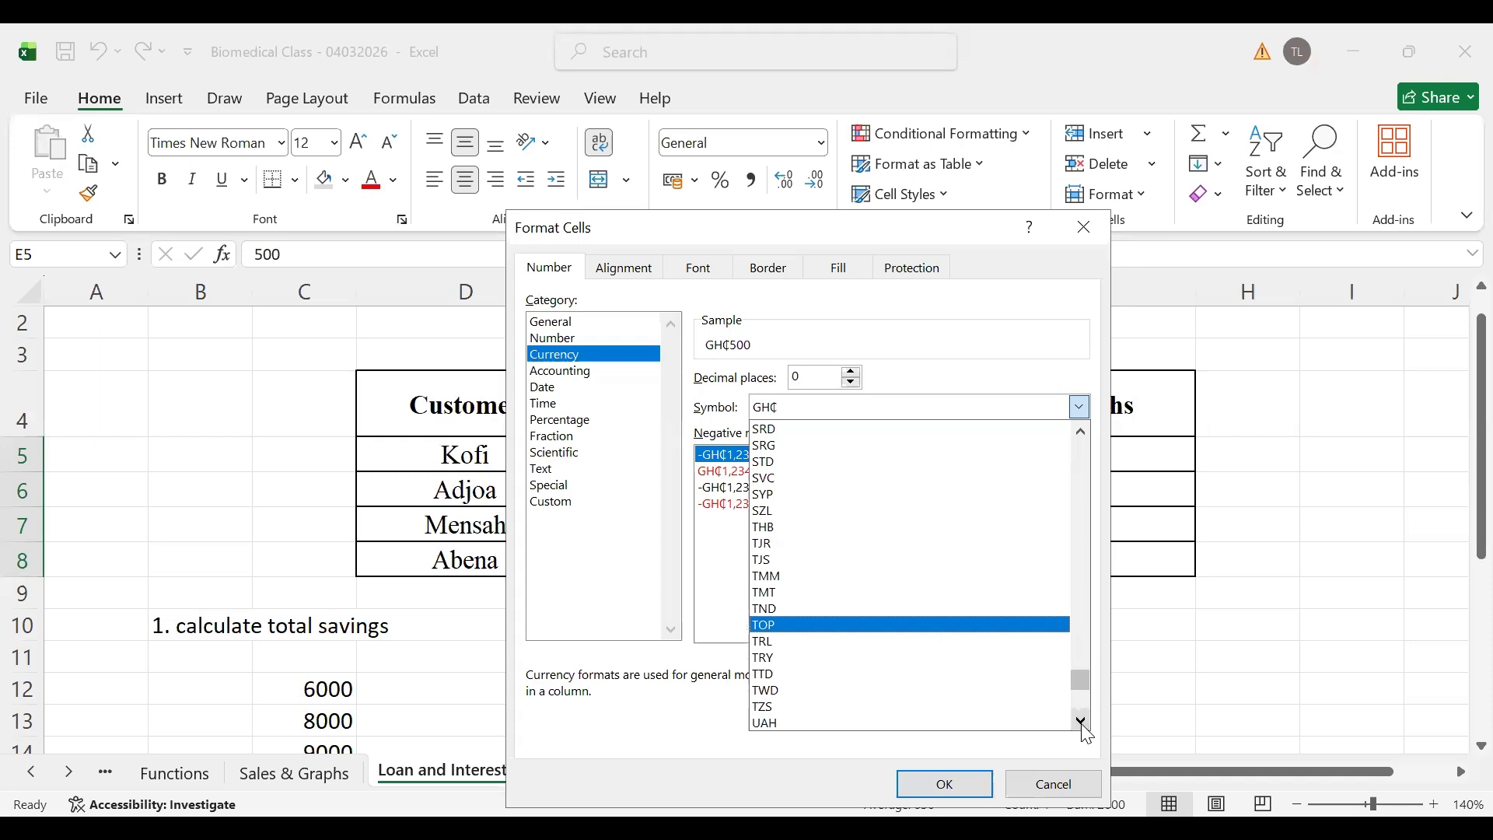
{"action": "left_click", "coordinate": [1081, 722]}
{"action": "left_click", "coordinate": [1081, 721]}
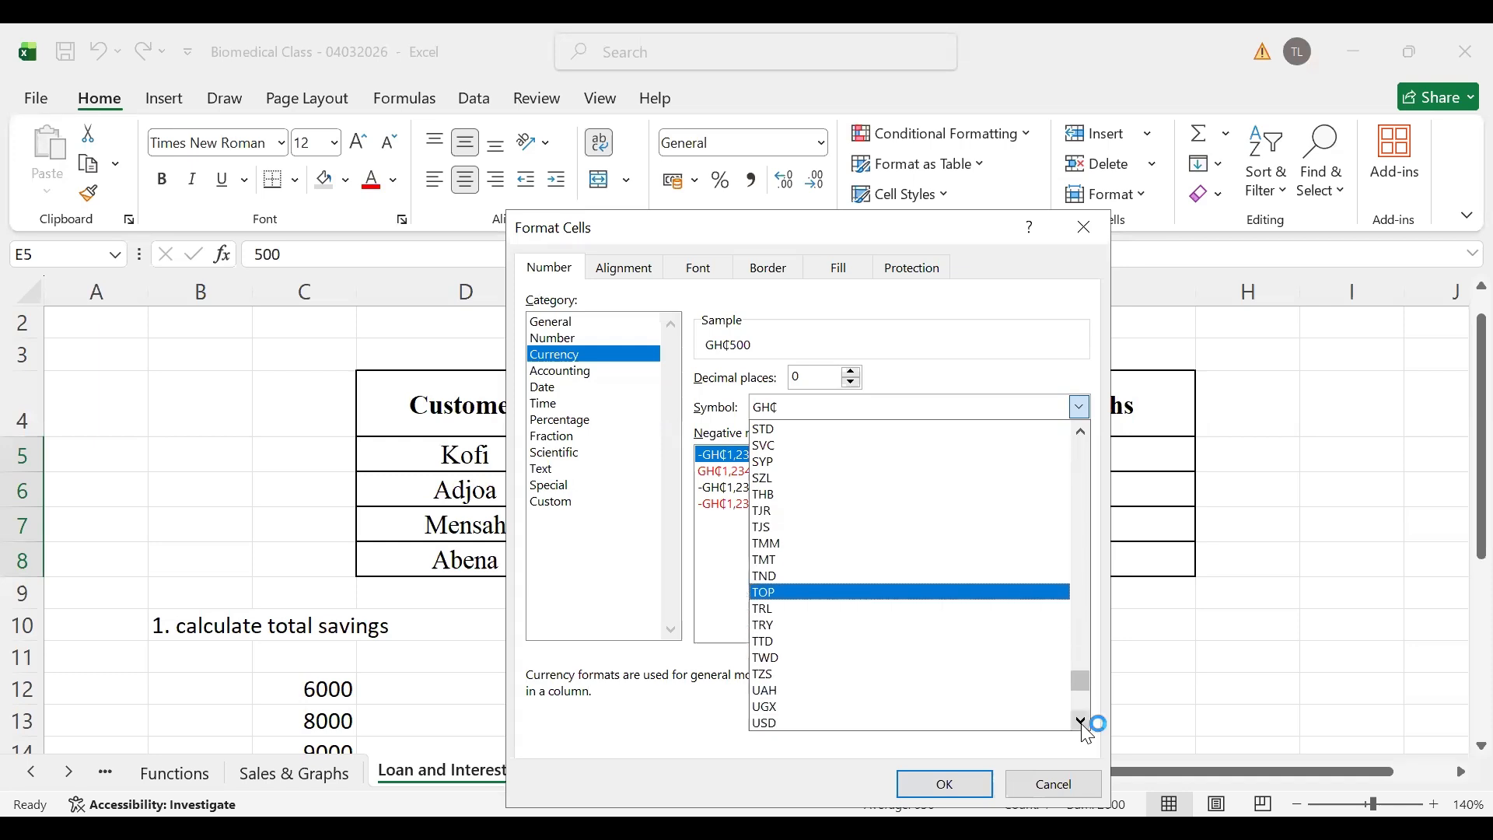
{"action": "left_click", "coordinate": [1082, 722]}
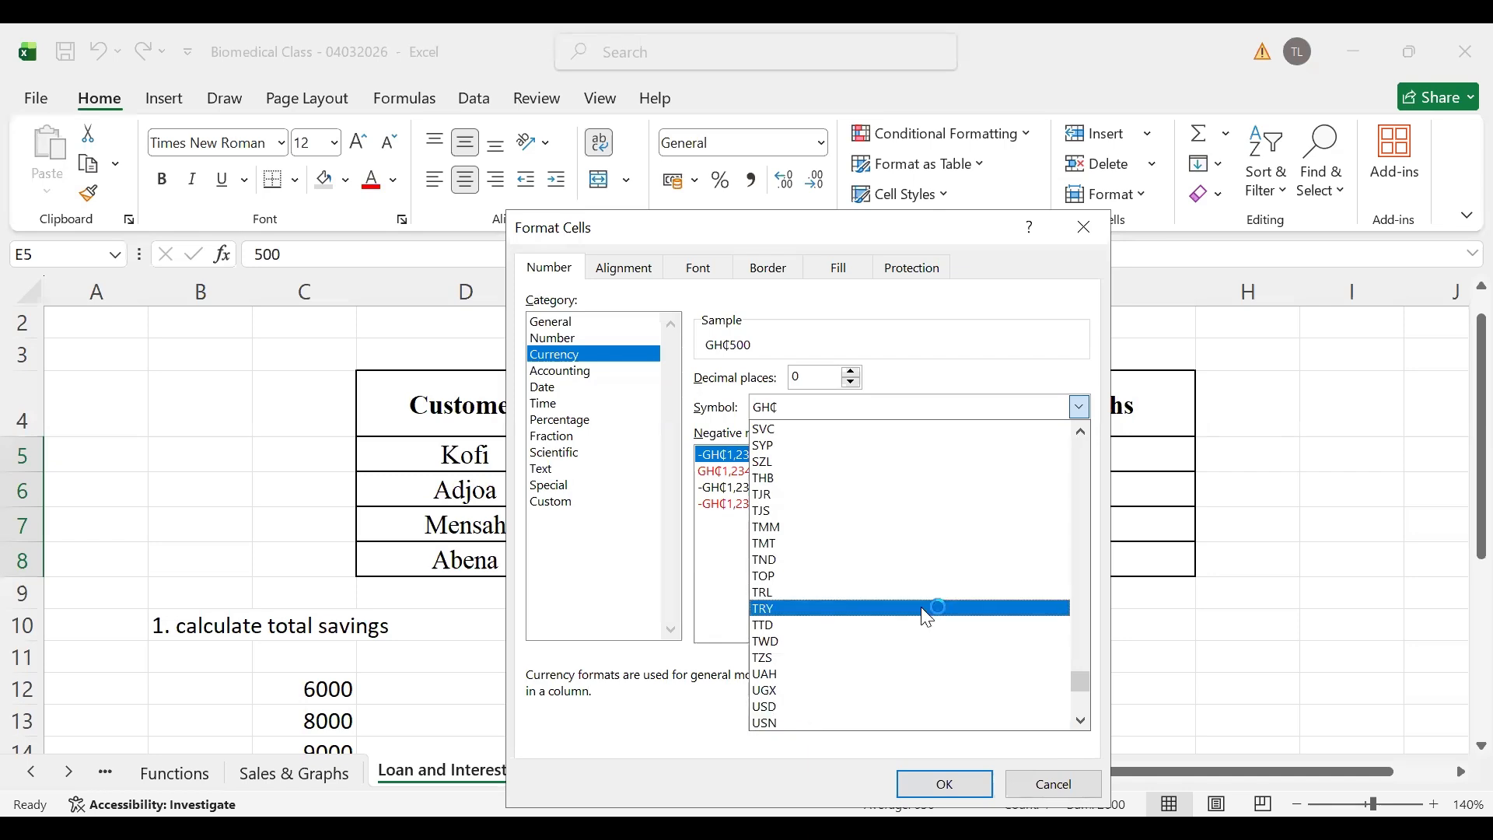
{"action": "left_click", "coordinate": [1084, 236]}
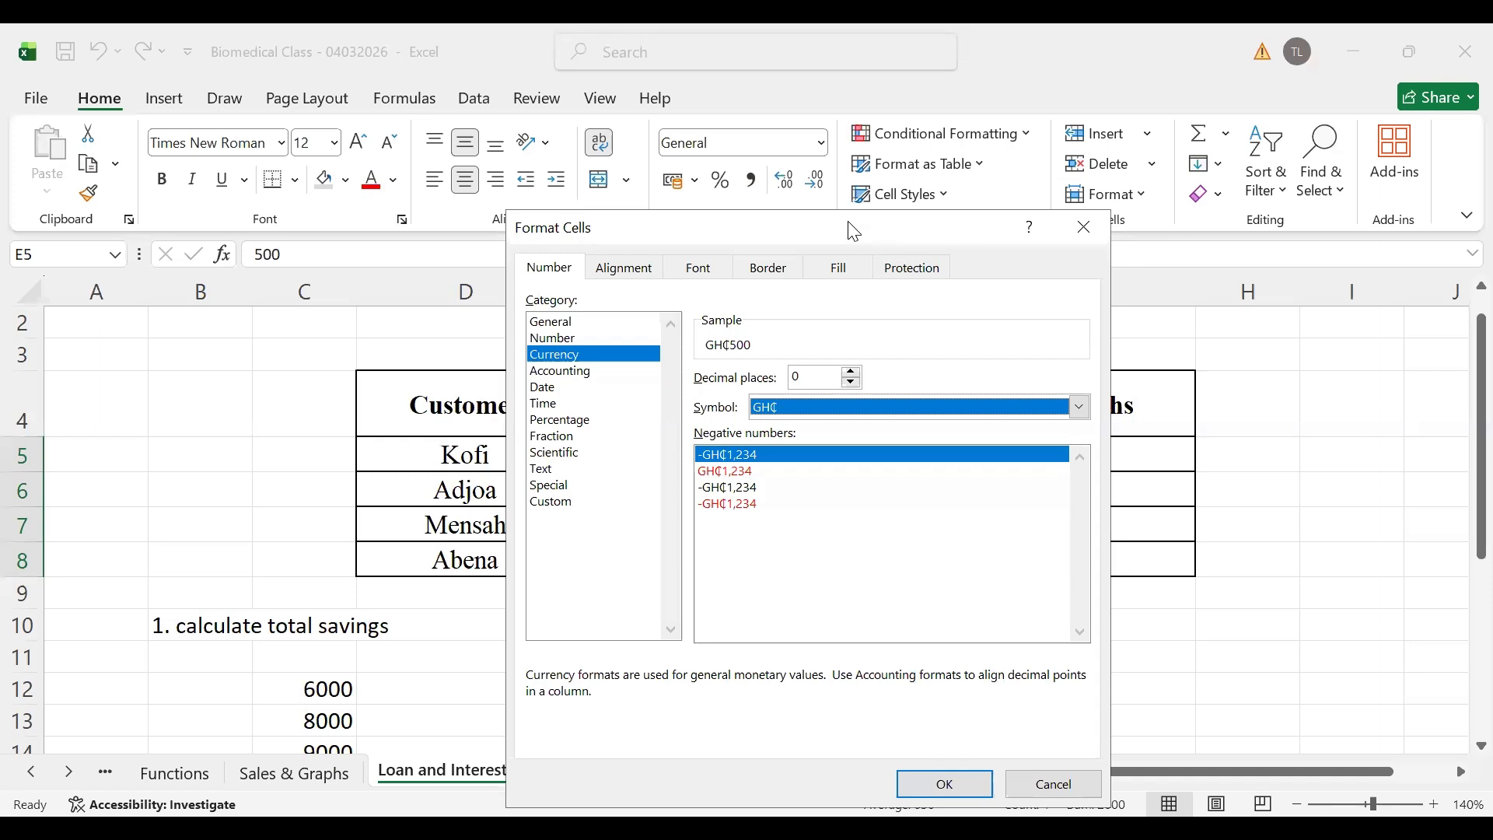
Apply the currency format with the GH₵ symbol to the monthly deposits in E5:E8
{"action": "left_click_drag", "start_coordinate": [855, 232], "coordinate": [575, 175]}
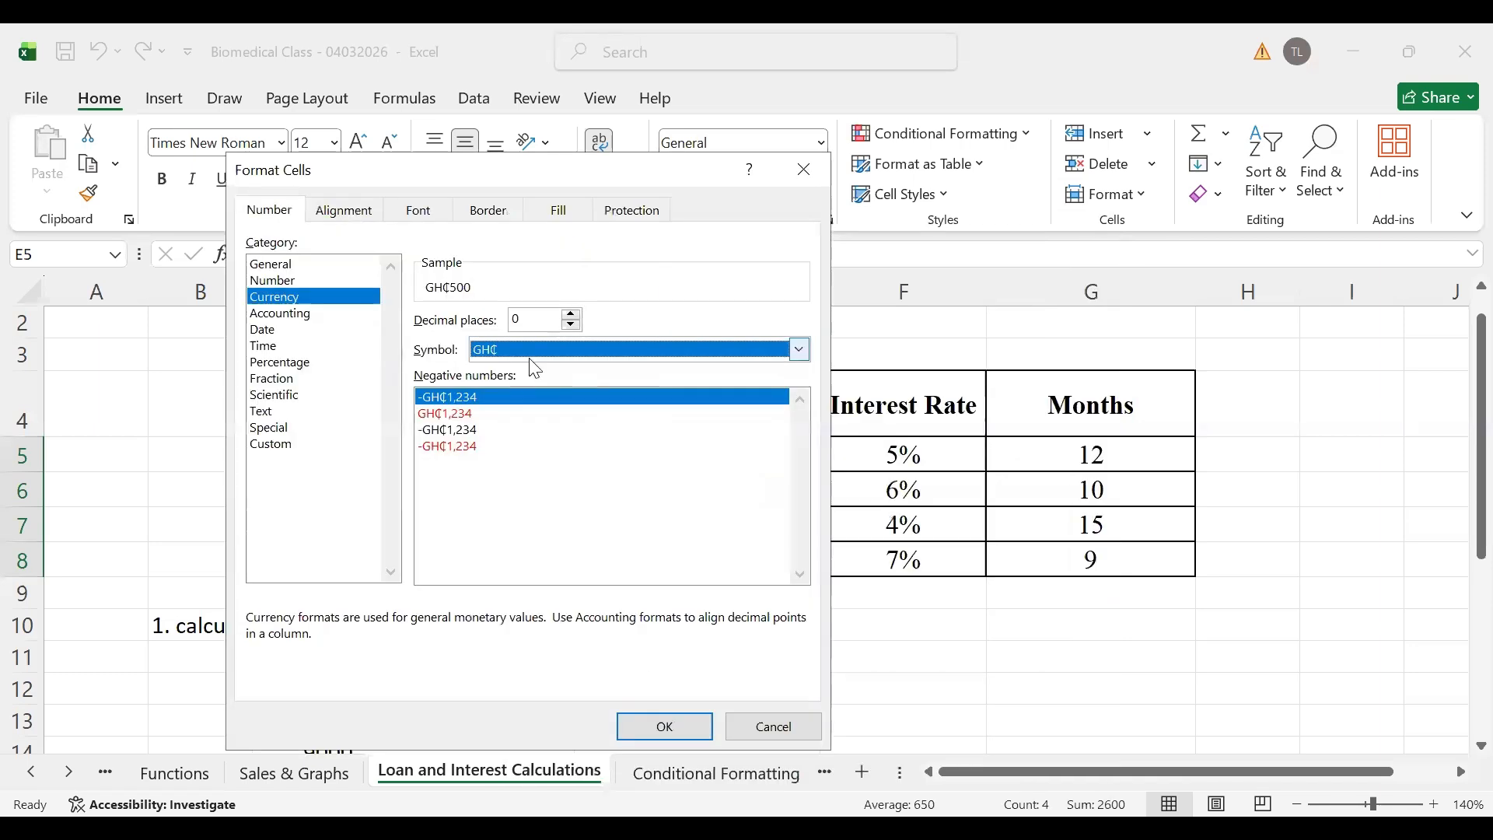
{"action": "left_click", "coordinate": [661, 729]}
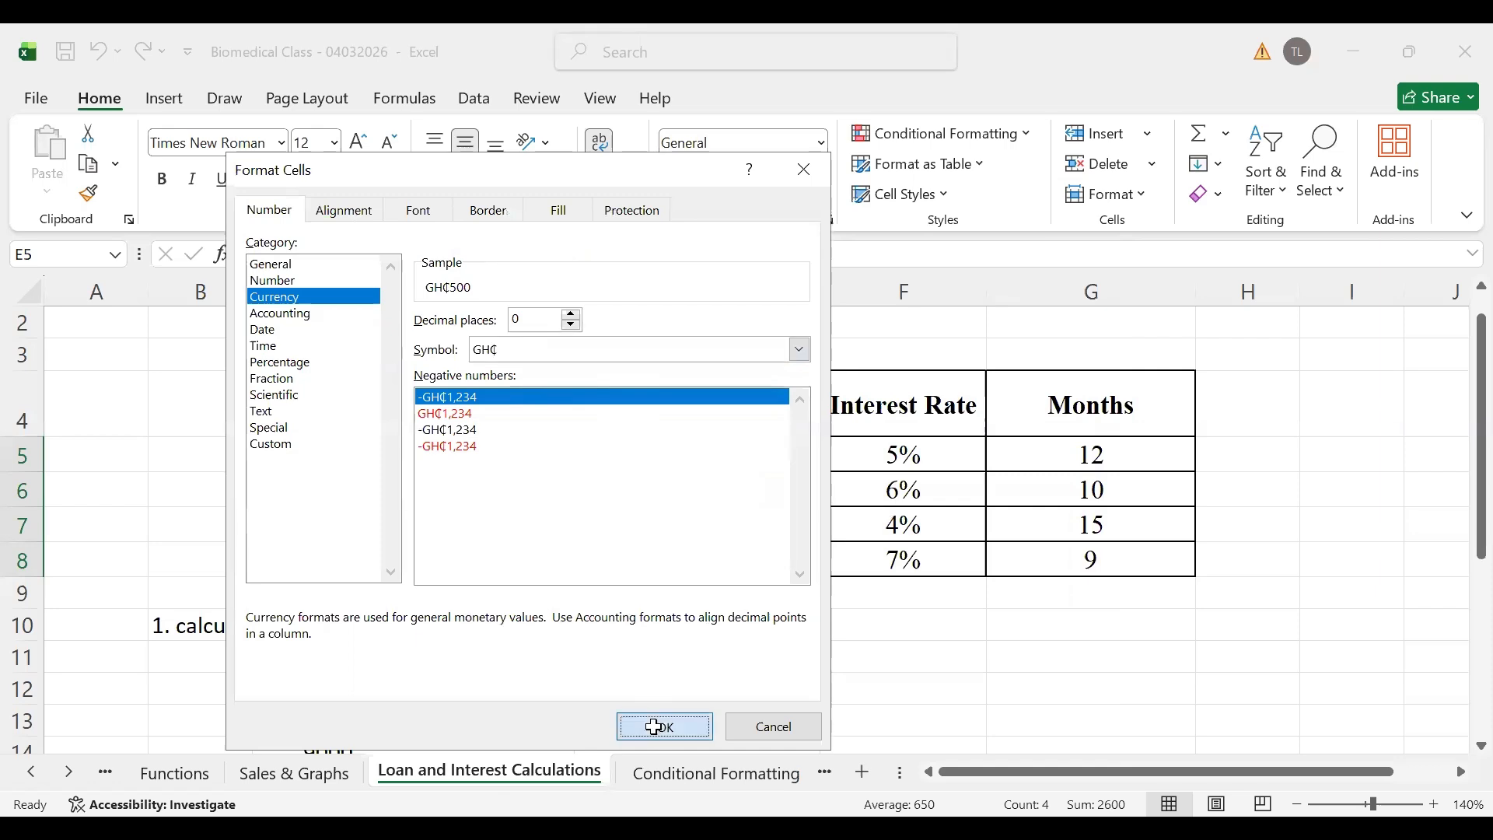
{"action": "left_click", "coordinate": [730, 490]}
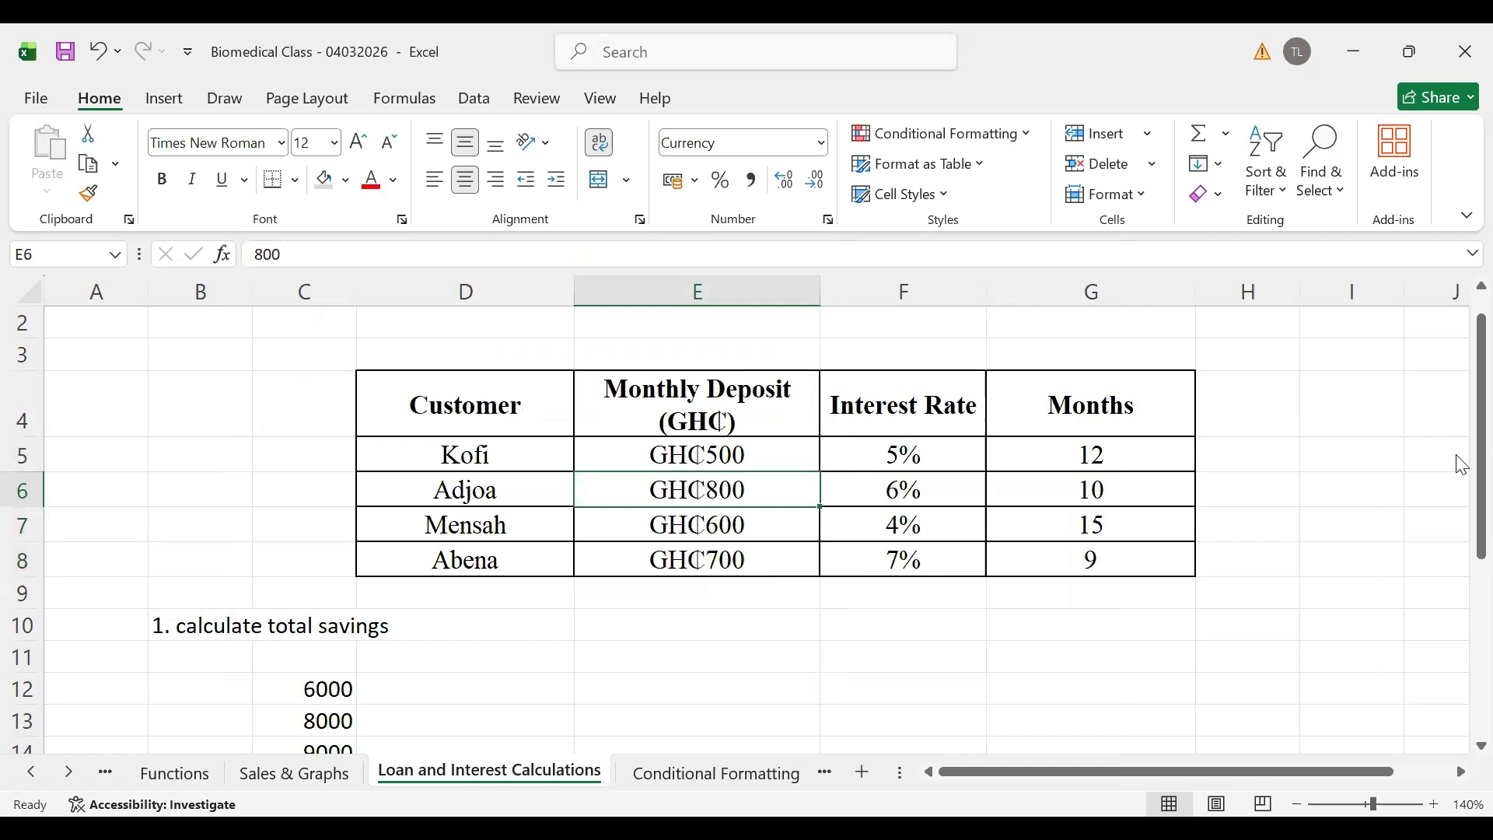
Try the currency format with the GH₵ symbol and 2 decimal places on the total savings in C12:C16, and undo it
{"action": "left_click_drag", "start_coordinate": [1462, 465], "coordinate": [1460, 614]}
{"action": "left_click", "coordinate": [543, 471]}
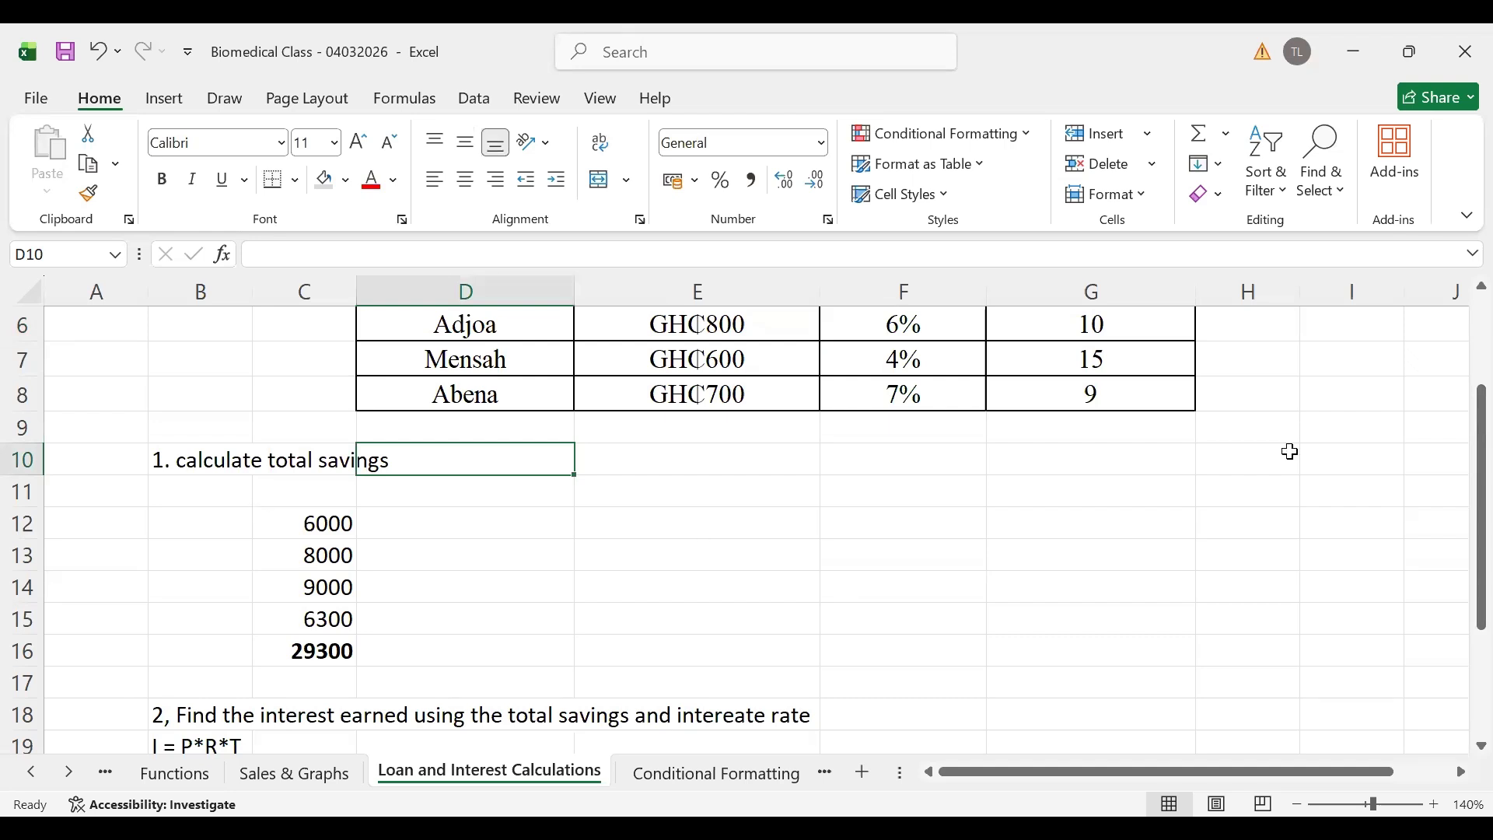
{"action": "left_click", "coordinate": [298, 520]}
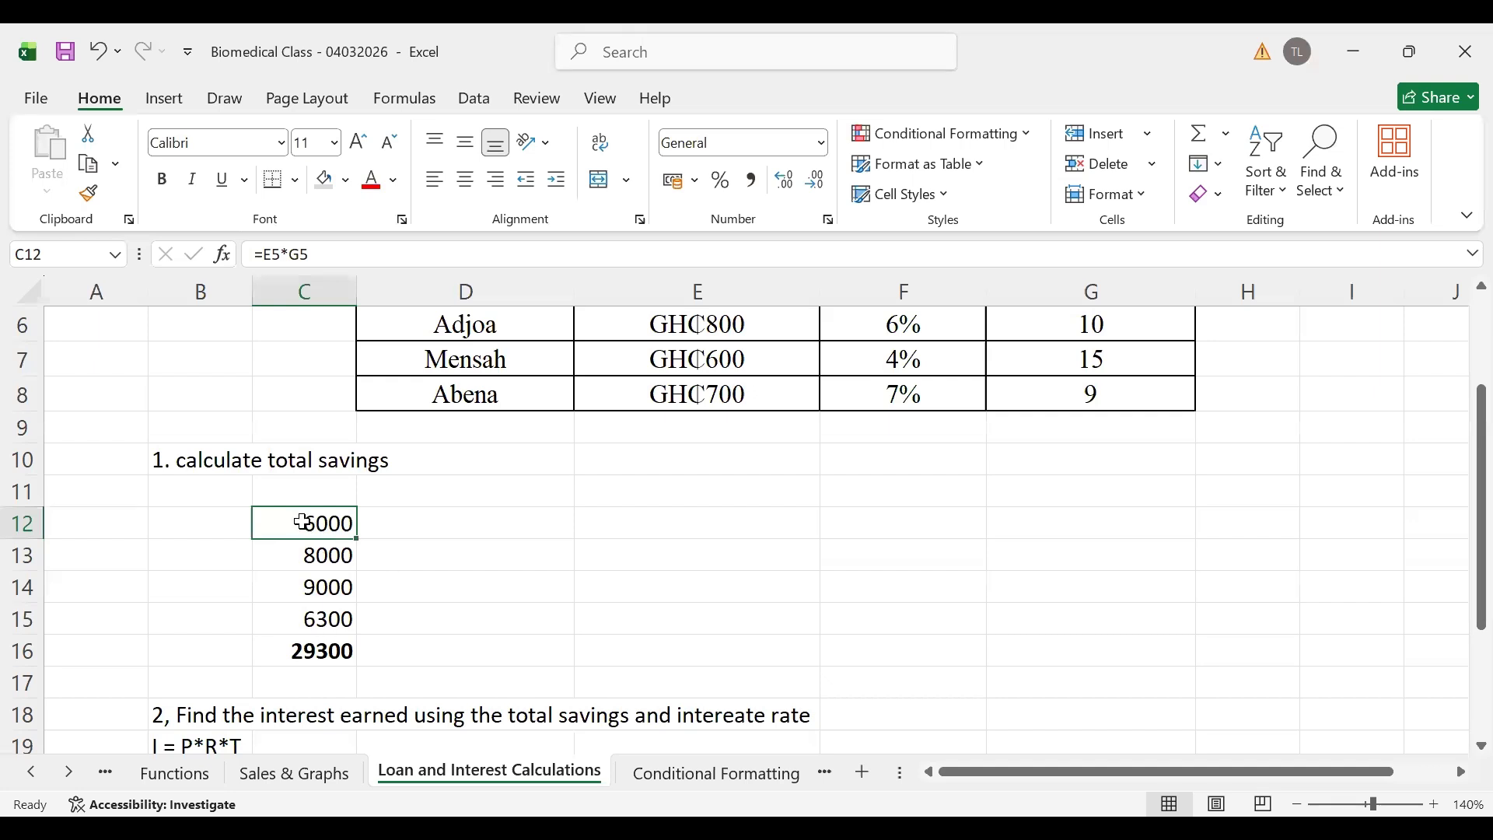
{"action": "left_click_drag", "start_coordinate": [303, 523], "coordinate": [300, 642]}
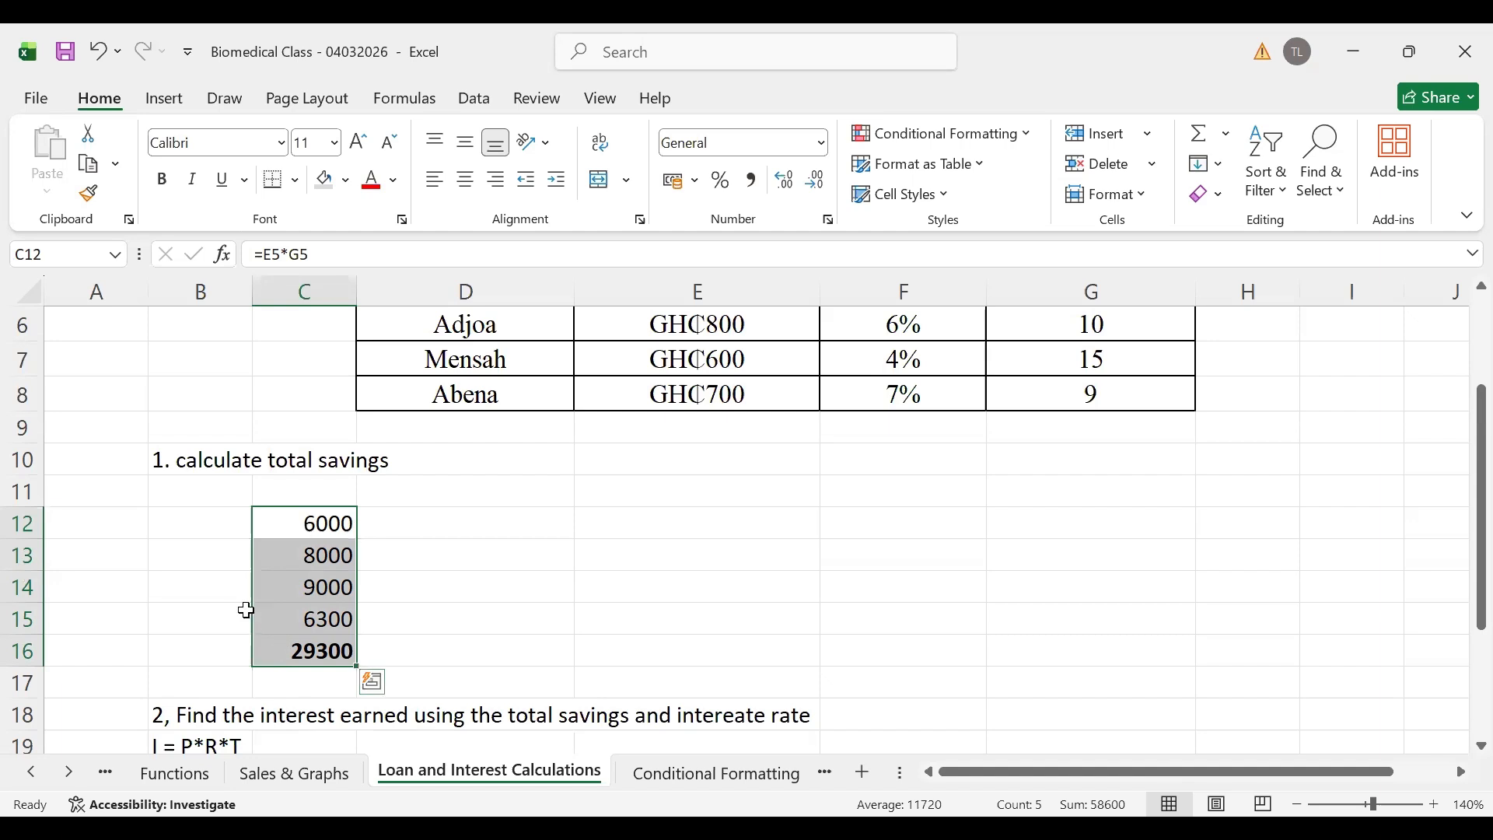
{"action": "right_click", "coordinate": [332, 555]}
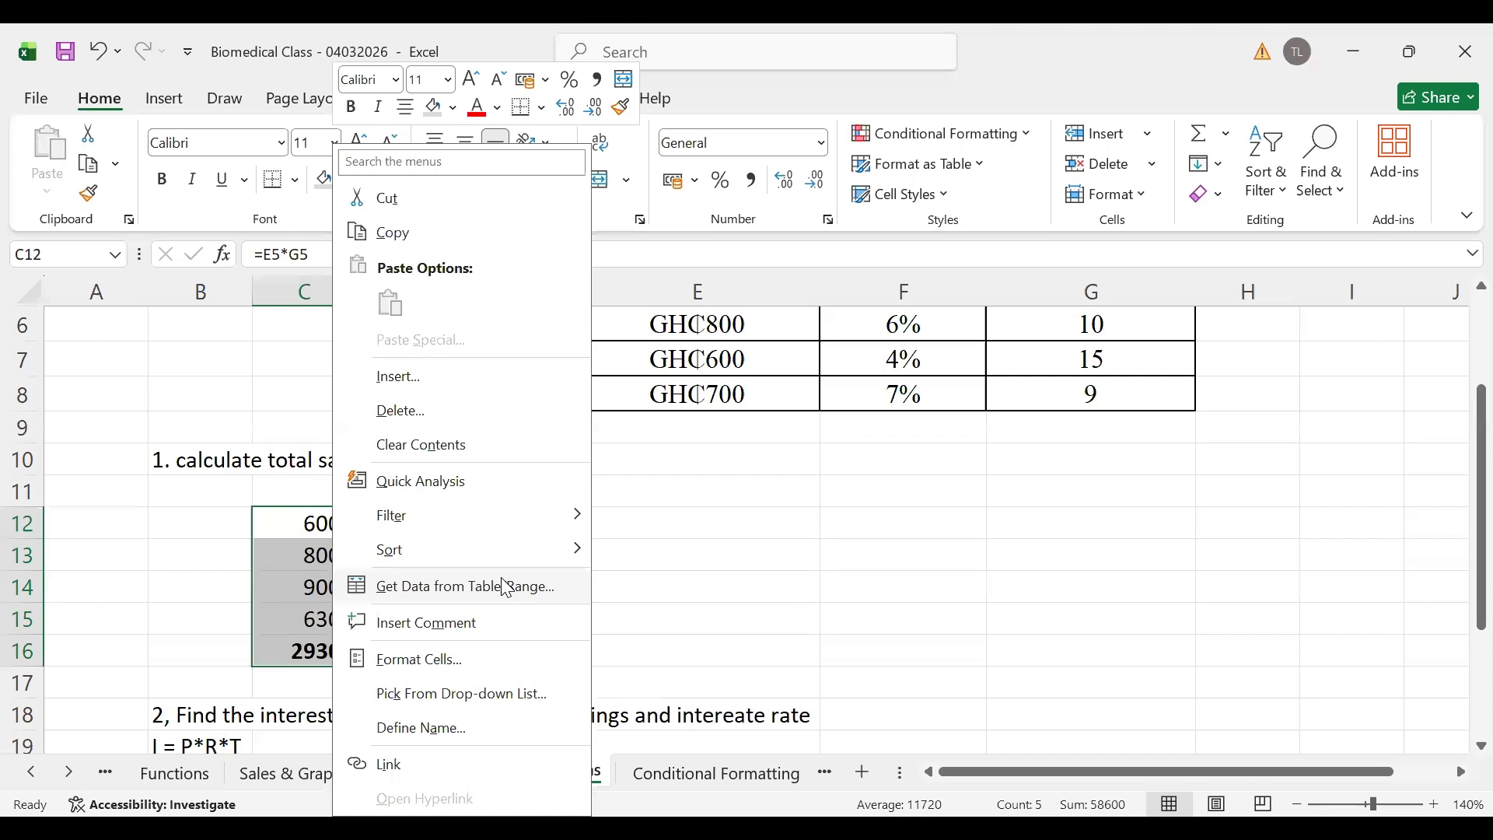
{"action": "left_click", "coordinate": [454, 659]}
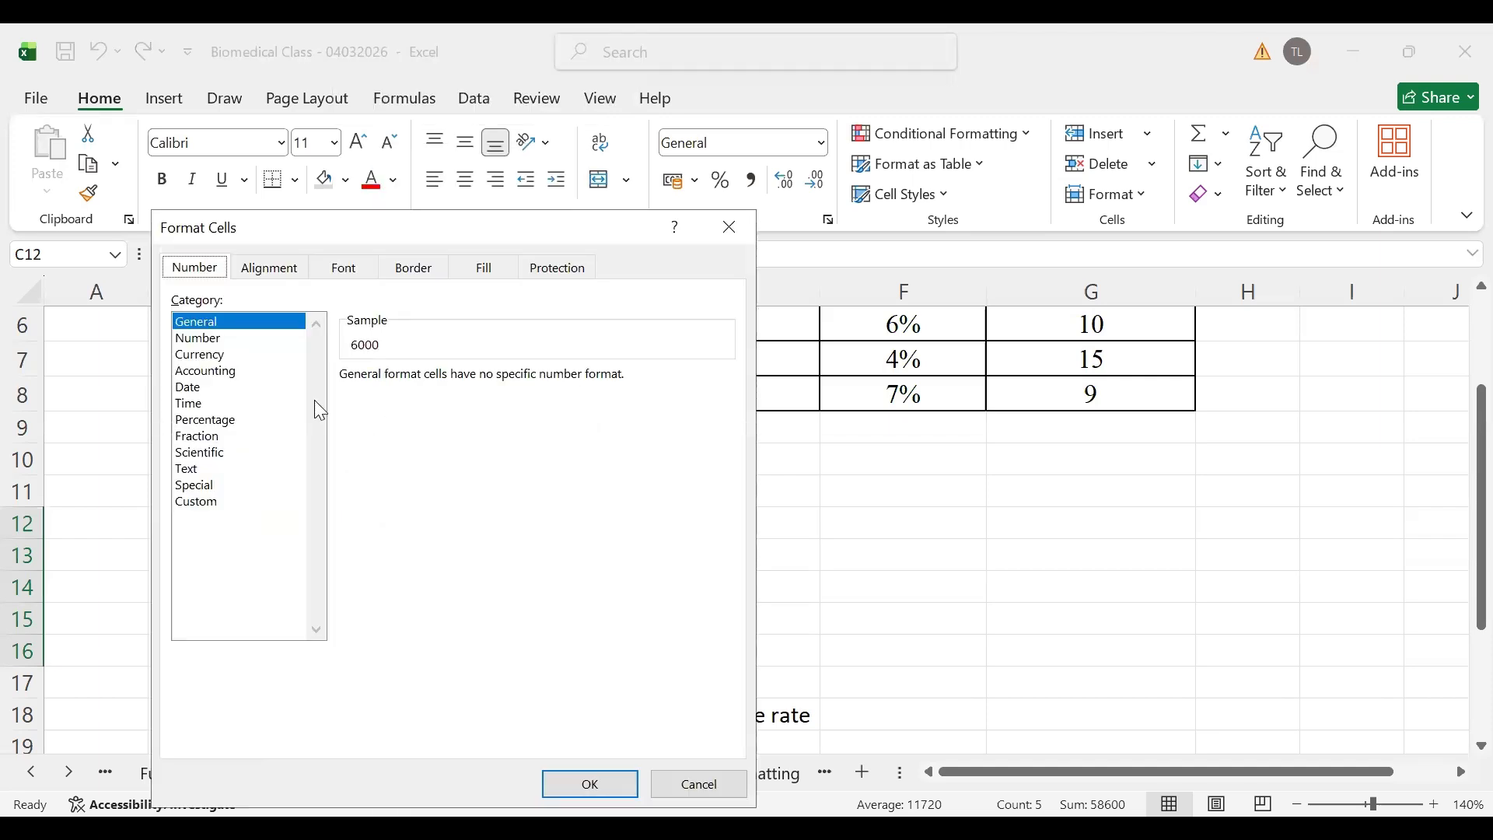
{"action": "left_click", "coordinate": [196, 355]}
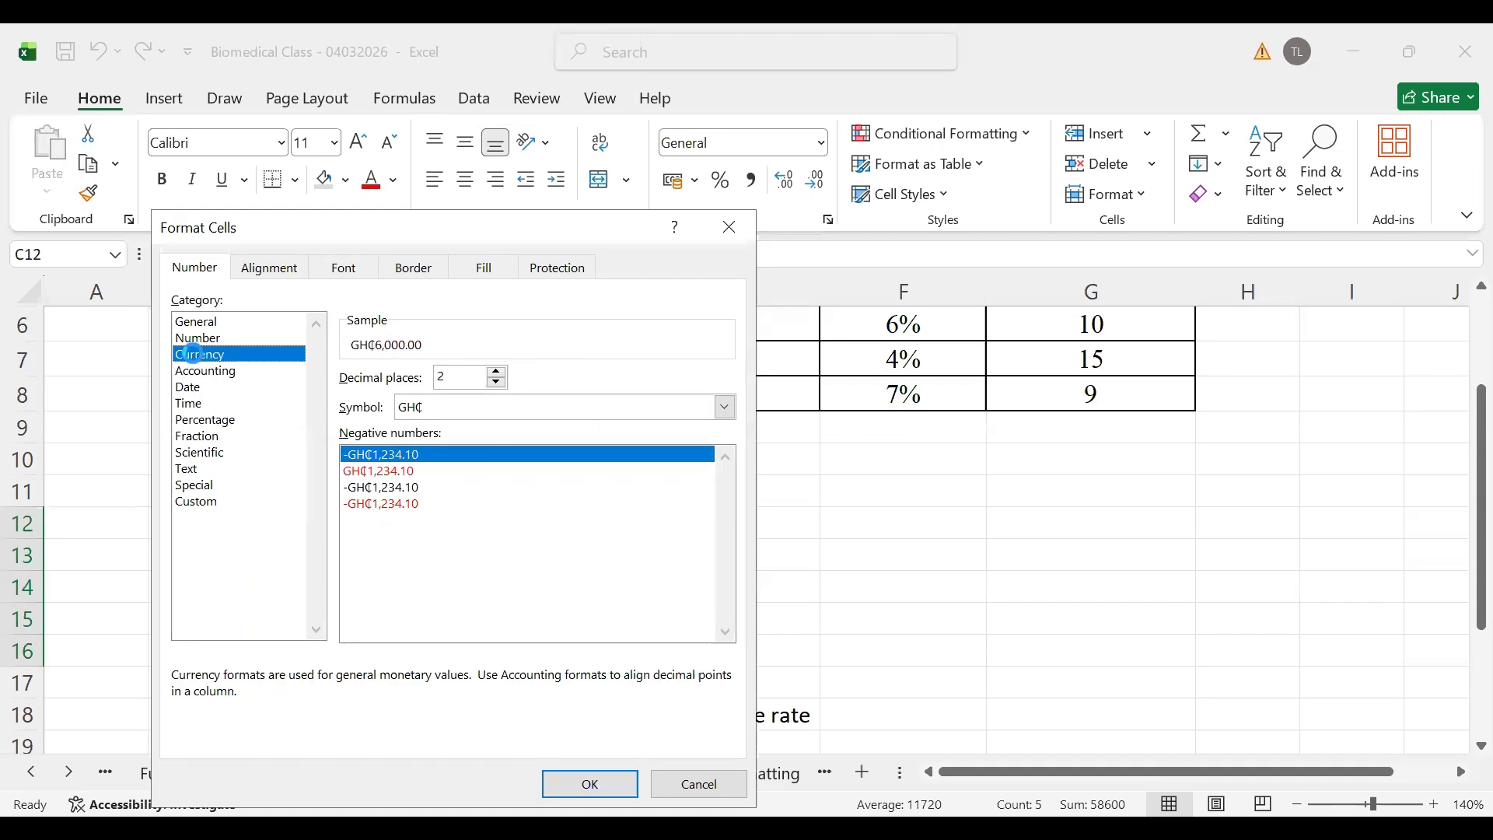
{"action": "left_click", "coordinate": [591, 784]}
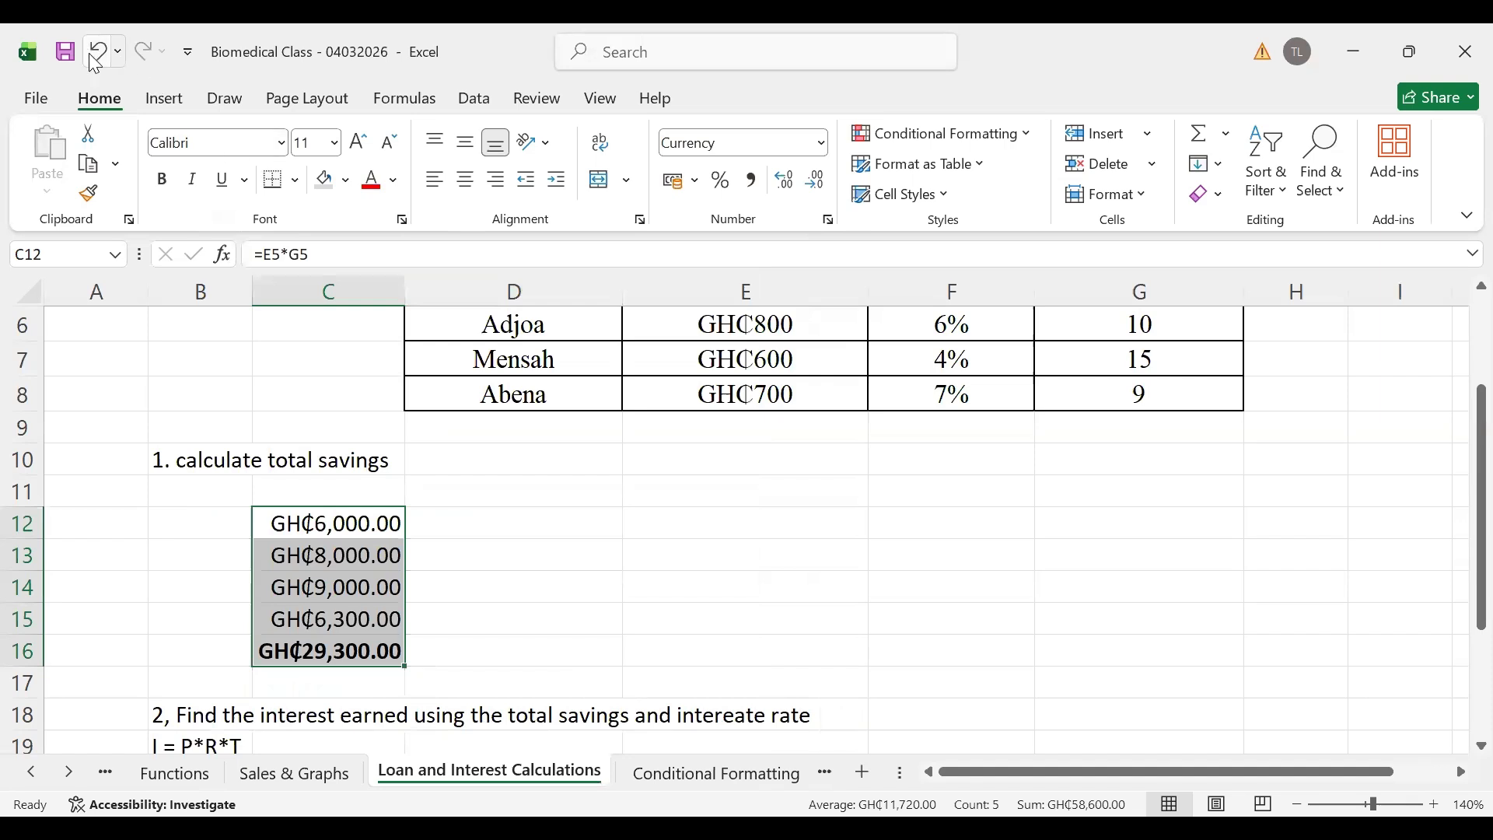
{"action": "left_click", "coordinate": [95, 56]}
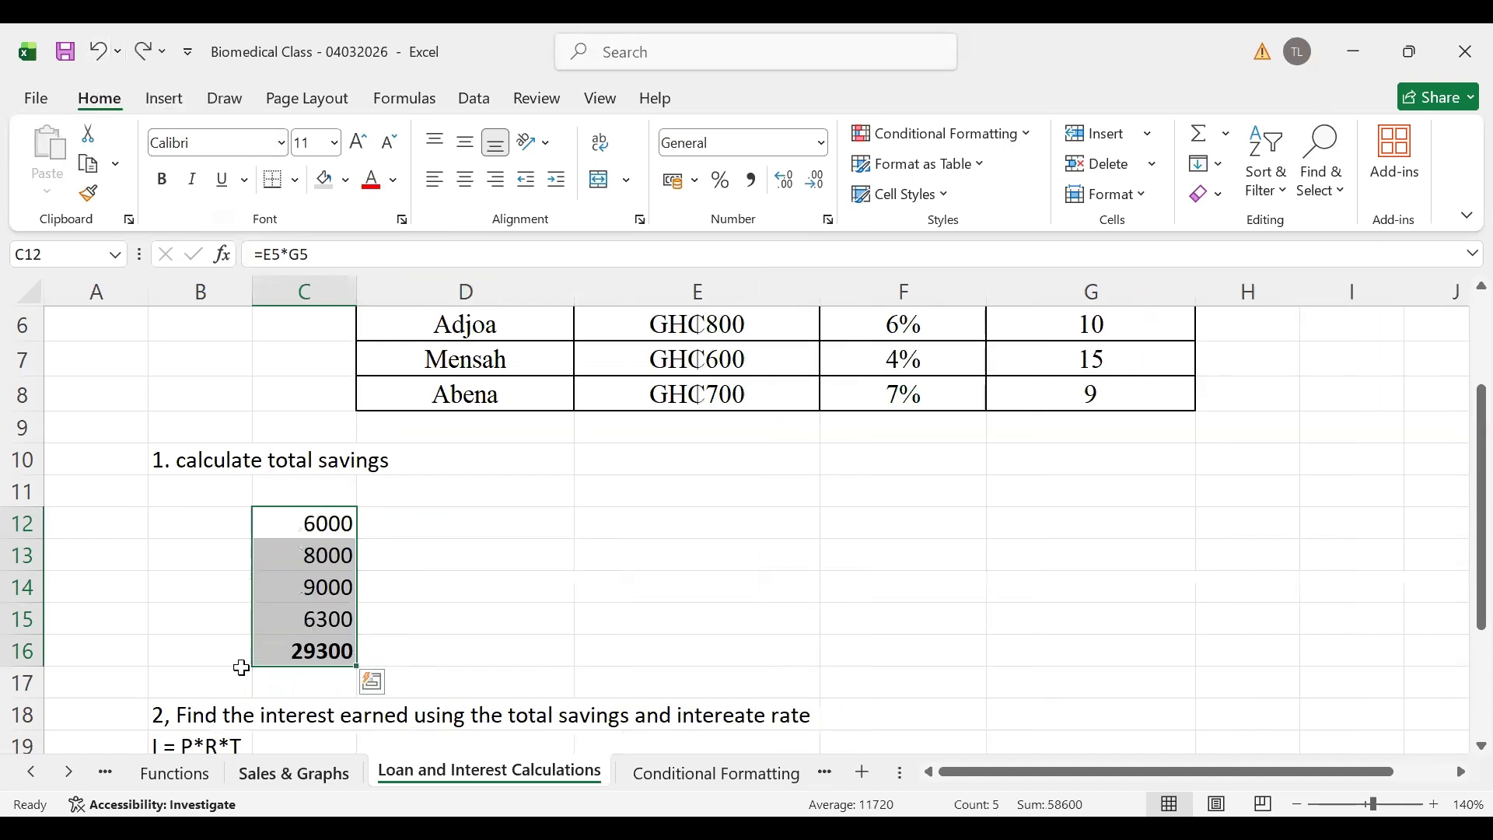
Apply the Currency number format with 2 decimal places to C12:C16, checking the symbol list and keeping GH₵
{"action": "right_click", "coordinate": [304, 544]}
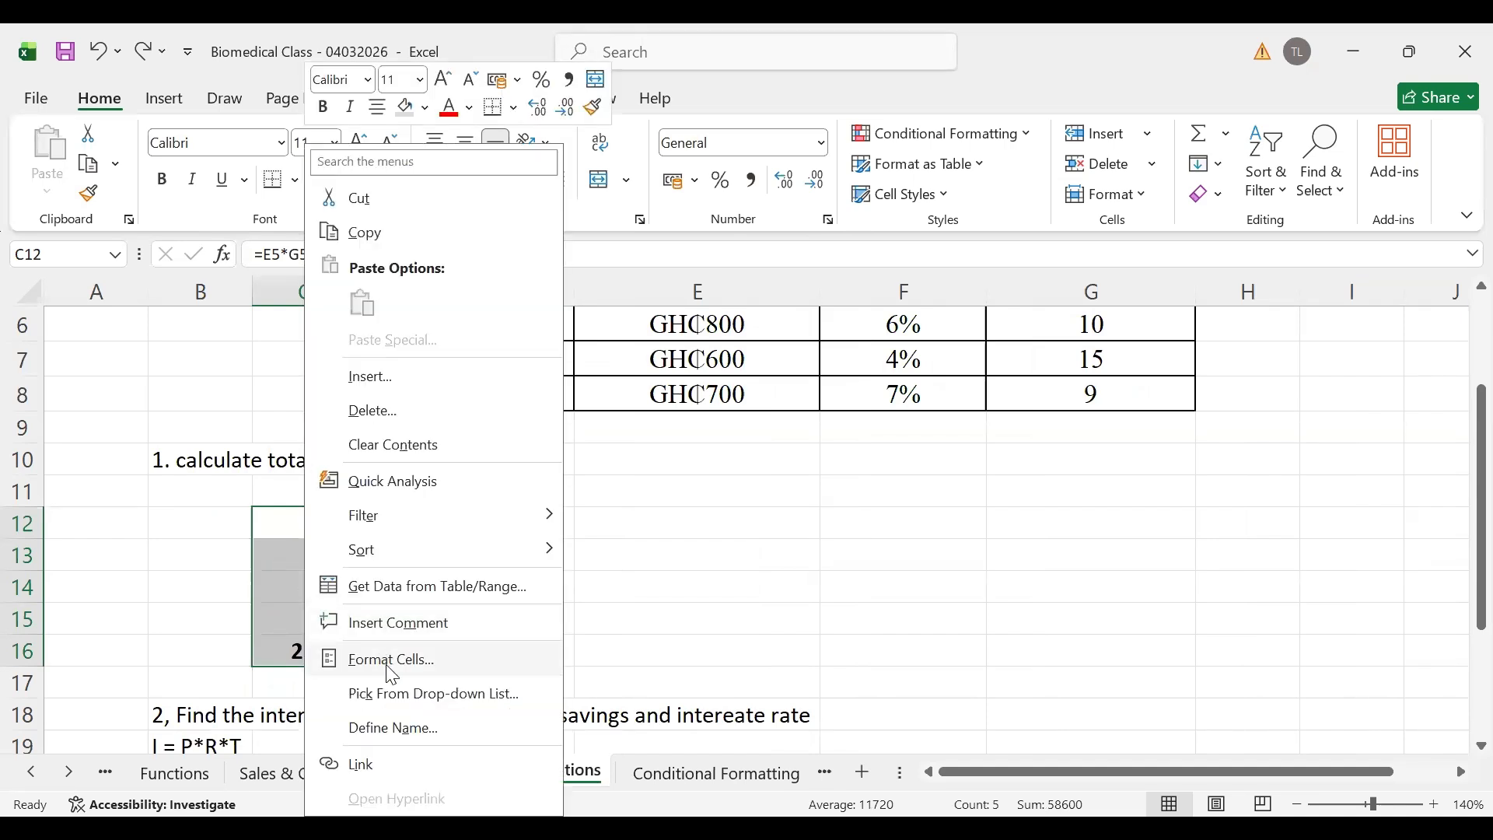
{"action": "left_click", "coordinate": [392, 663]}
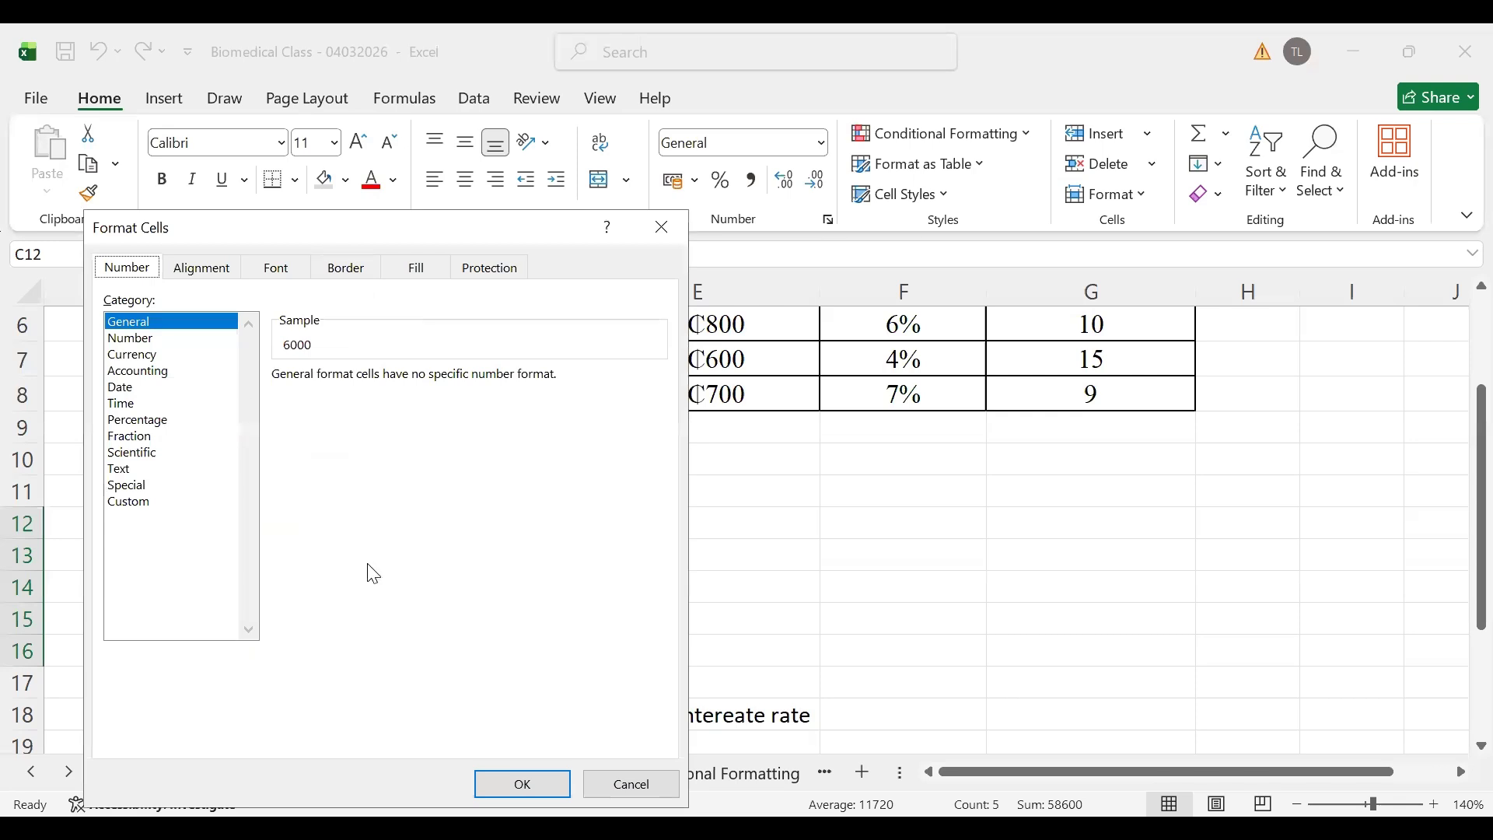
{"action": "left_click", "coordinate": [136, 357]}
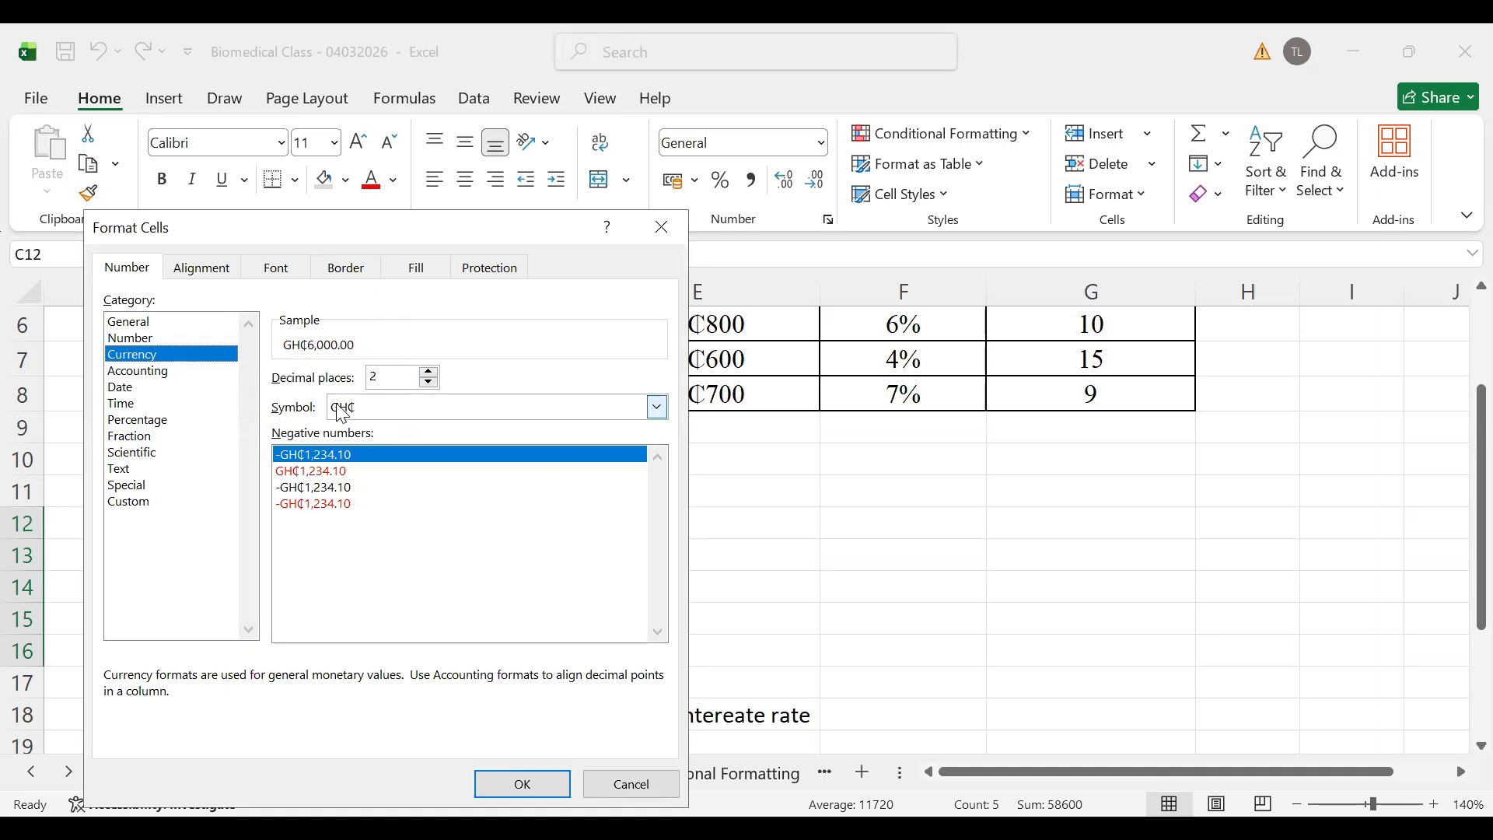
{"action": "left_click", "coordinate": [658, 407]}
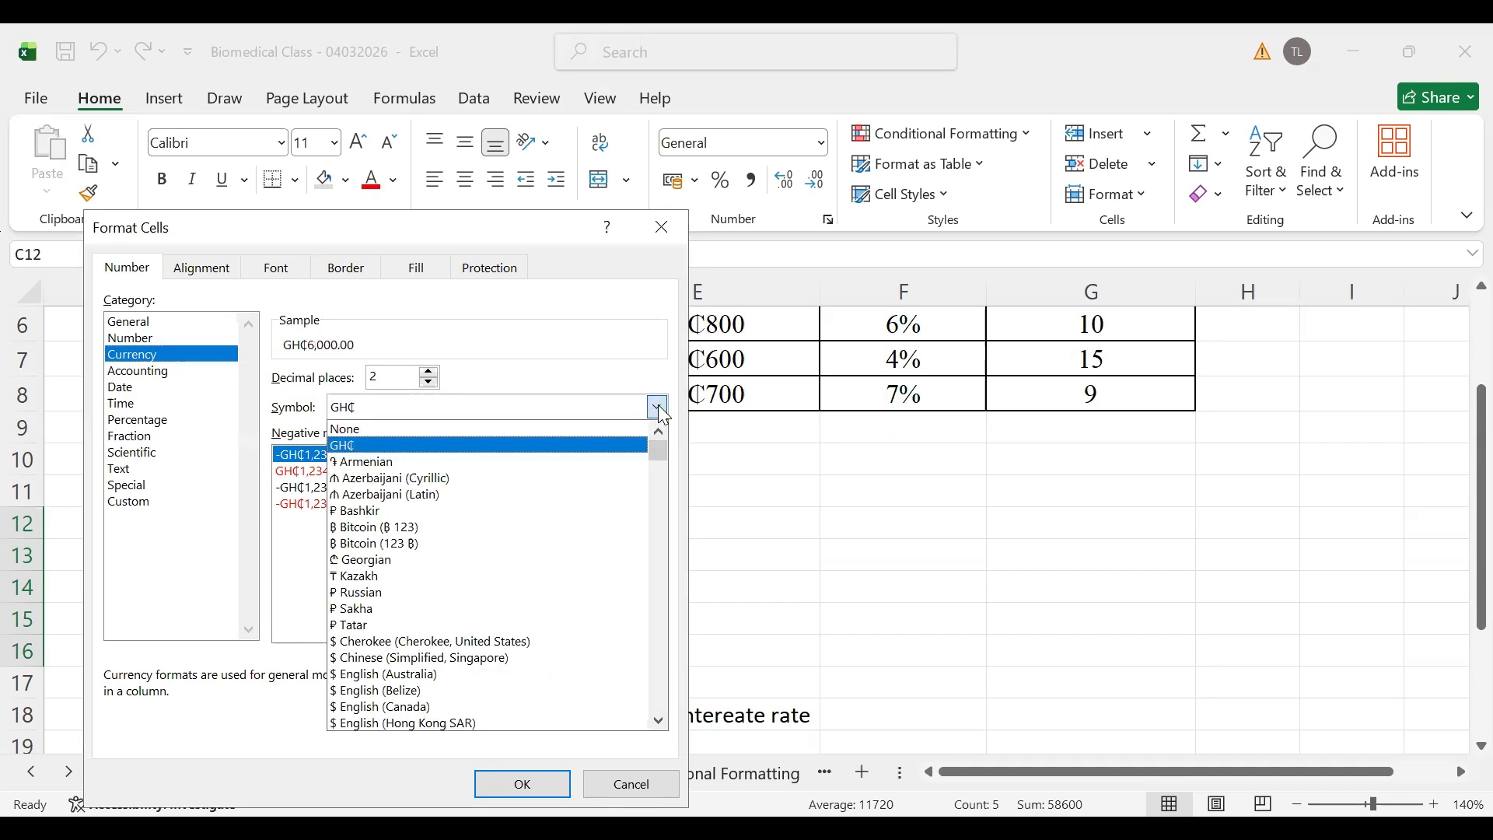
{"action": "left_click", "coordinate": [658, 405]}
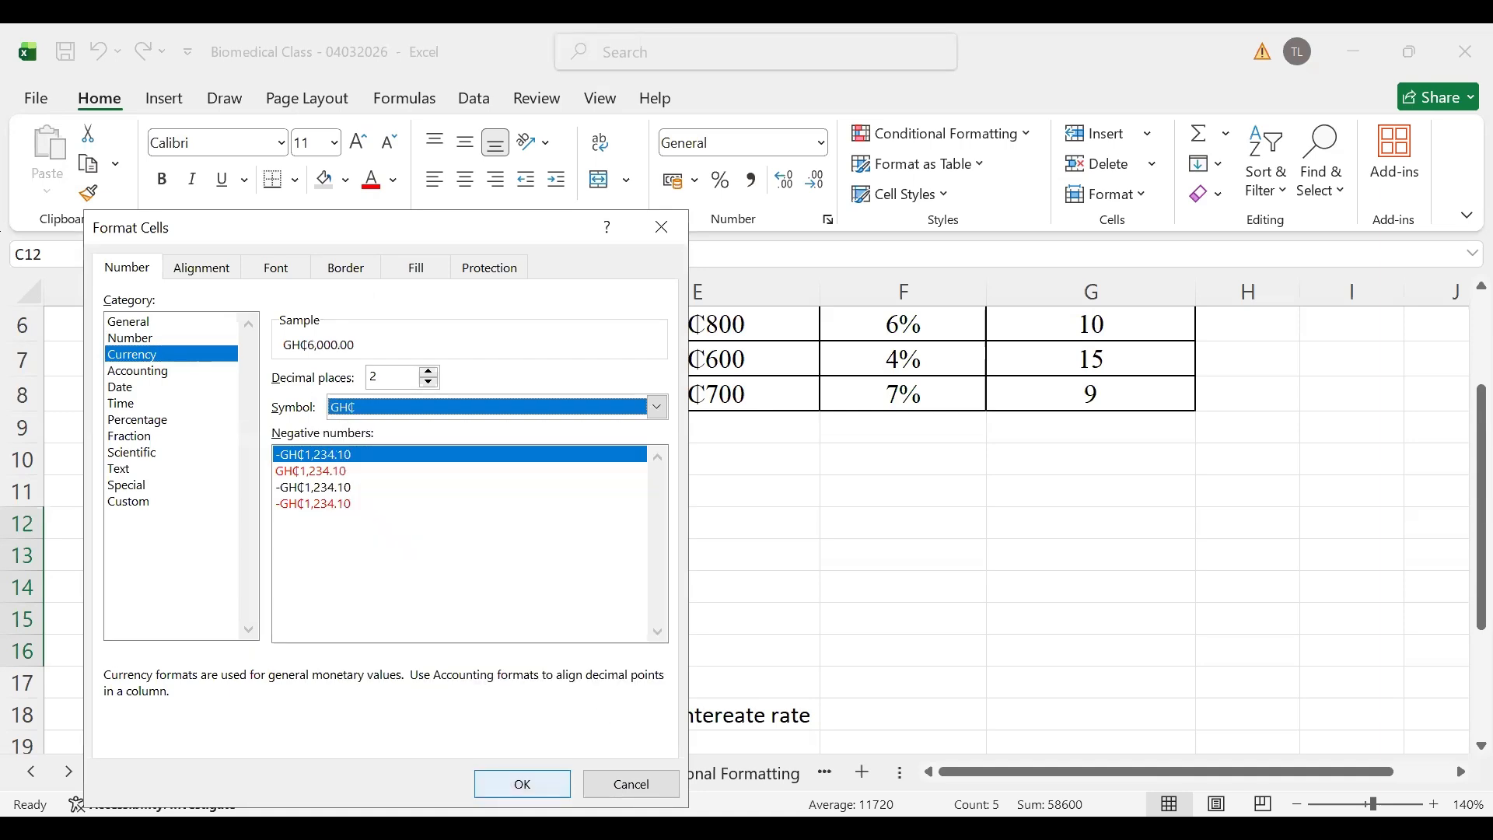
{"action": "left_click", "coordinate": [523, 784]}
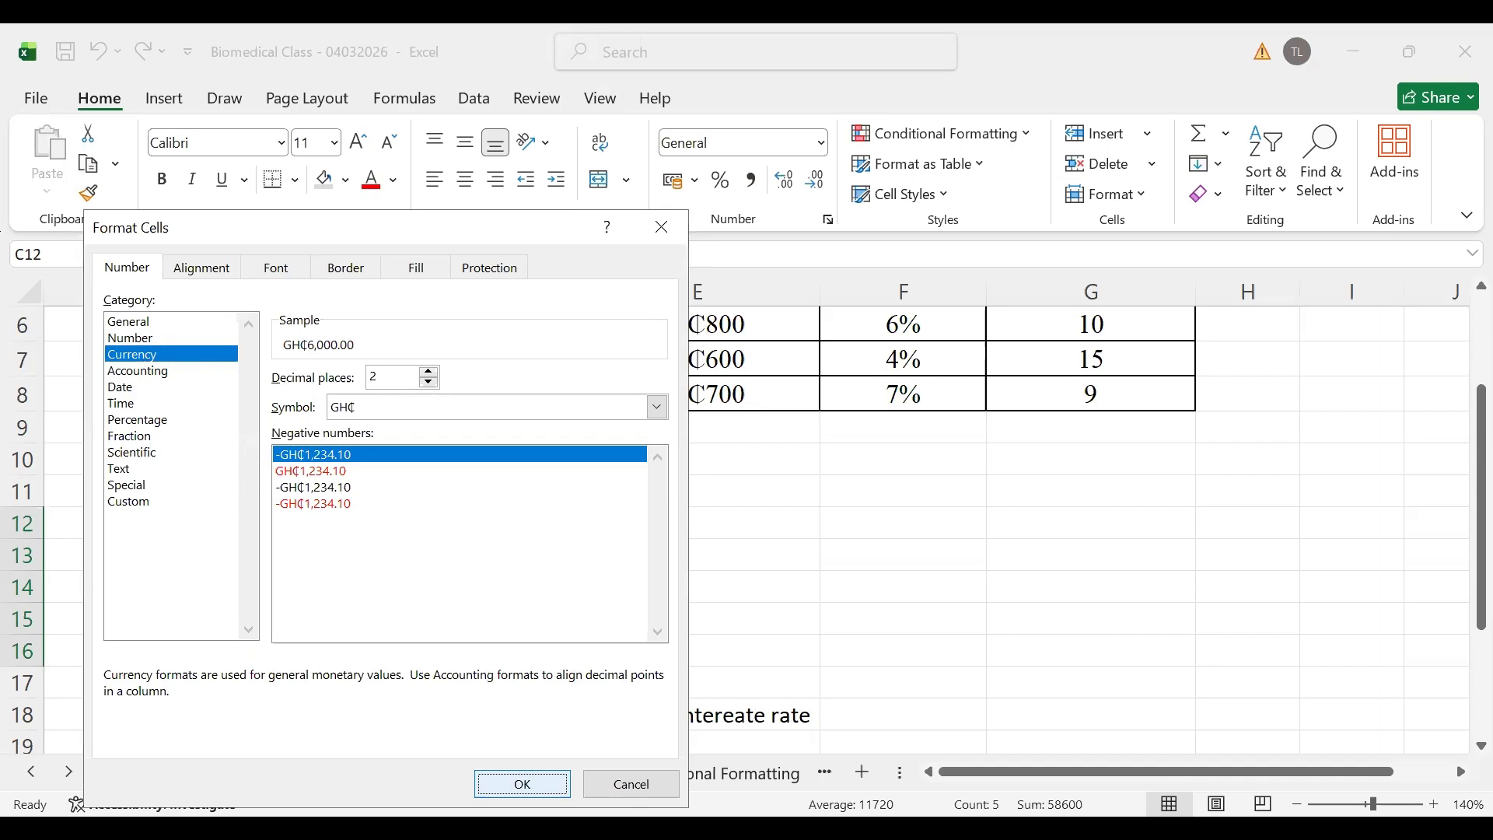
{"action": "left_click", "coordinate": [588, 611]}
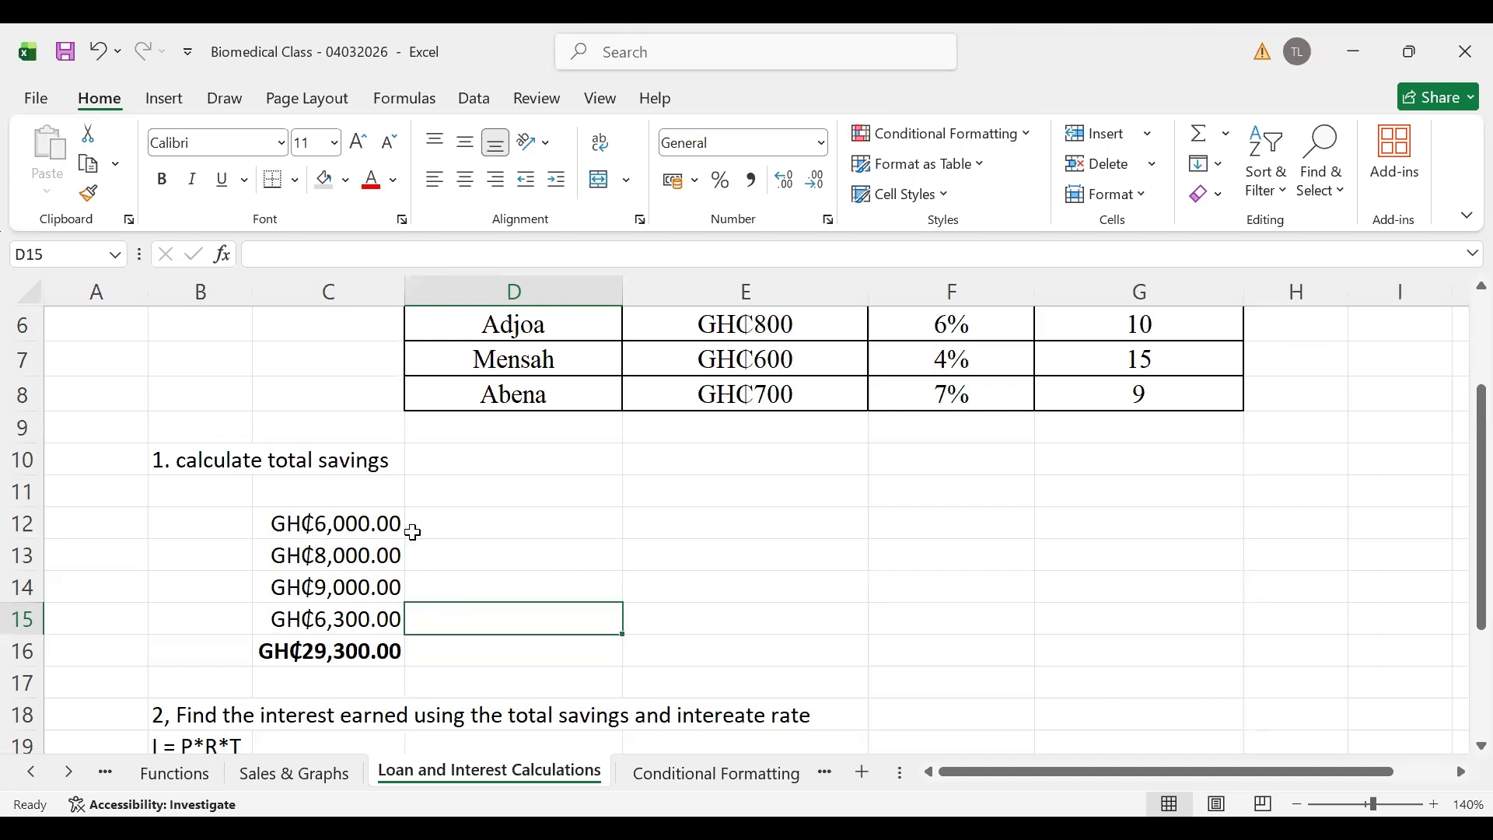
Insert a comment on the first savings amount in C12, and undo both the comment and the currency format of C12:C16
{"action": "left_click", "coordinate": [348, 521]}
{"action": "left_click_drag", "start_coordinate": [347, 519], "coordinate": [339, 655]}
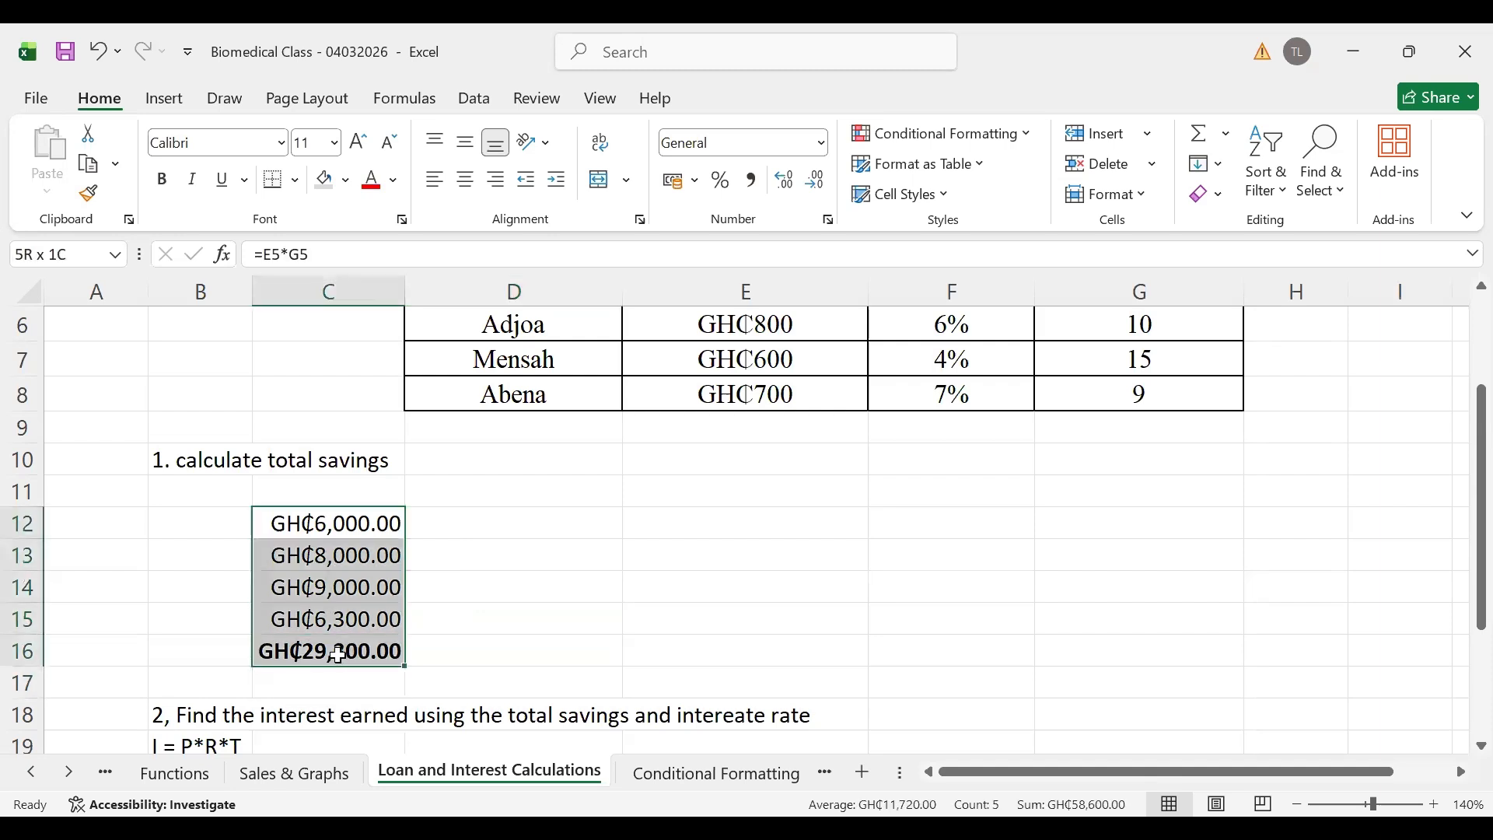
{"action": "right_click", "coordinate": [337, 574]}
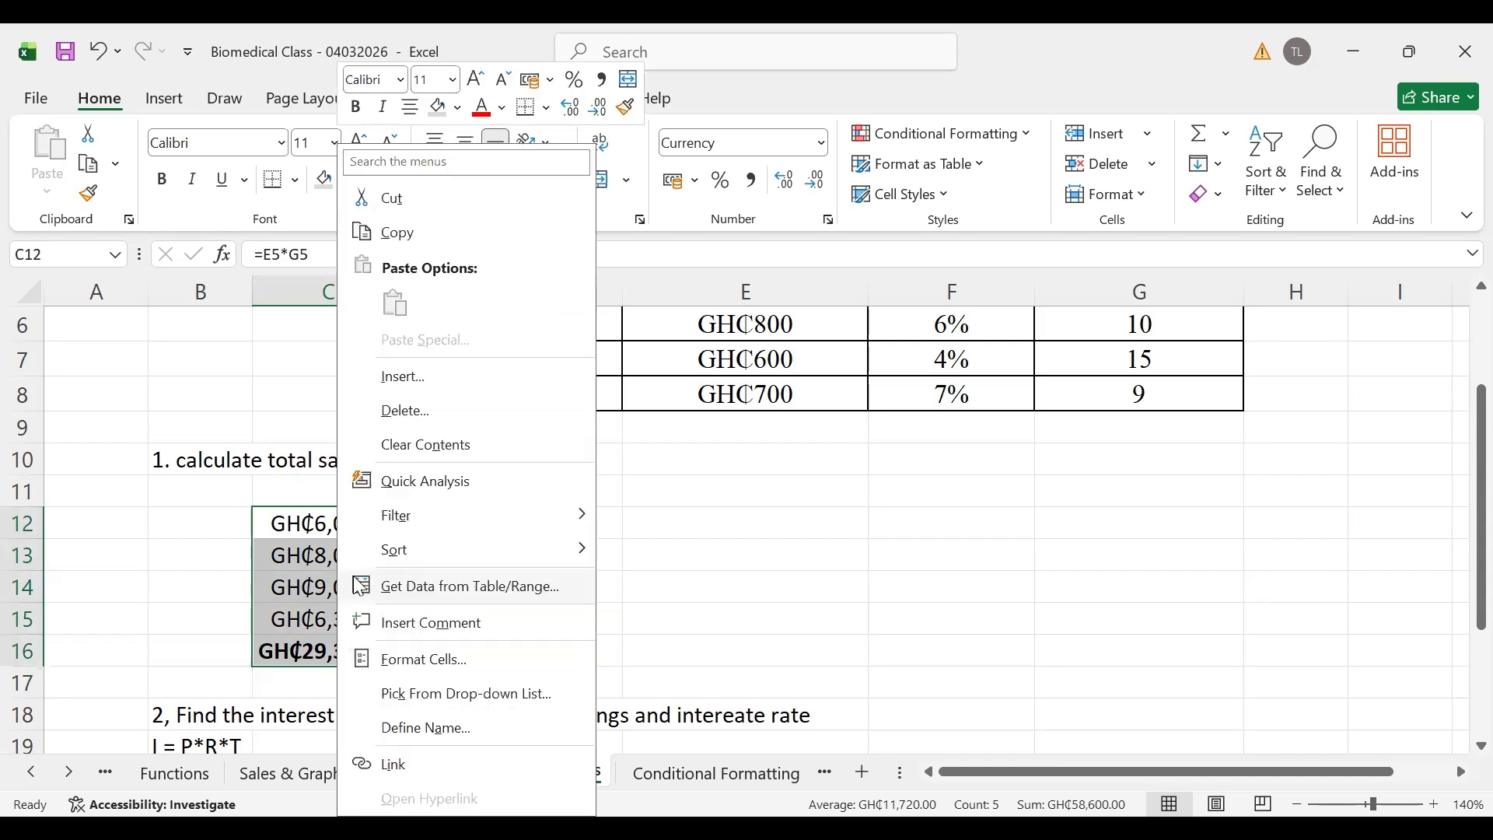
{"action": "left_click", "coordinate": [458, 639]}
{"action": "left_click", "coordinate": [767, 570]}
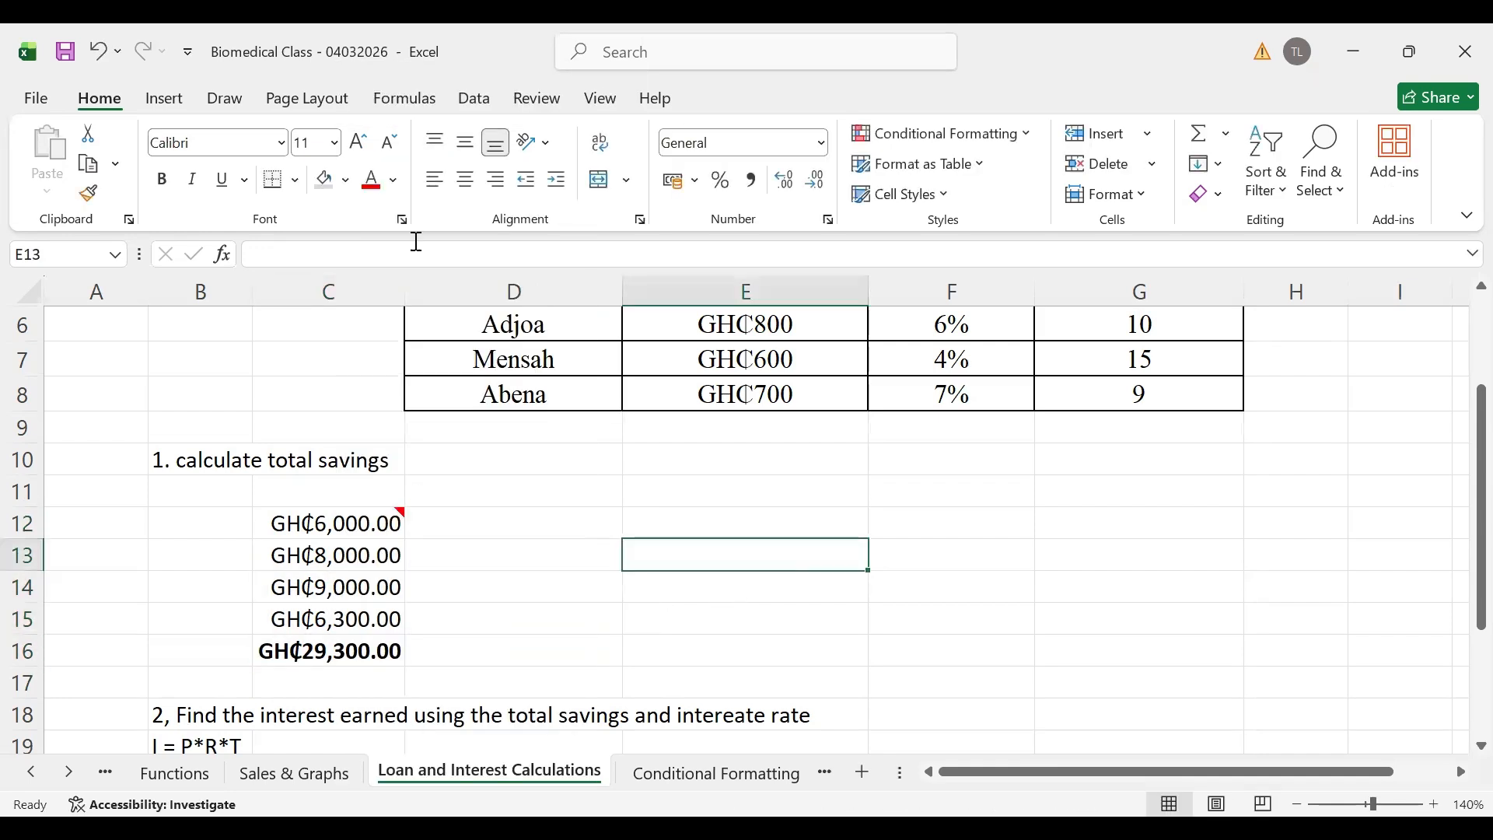
{"action": "left_click_drag", "start_coordinate": [339, 522], "coordinate": [327, 666]}
{"action": "left_click", "coordinate": [326, 674]}
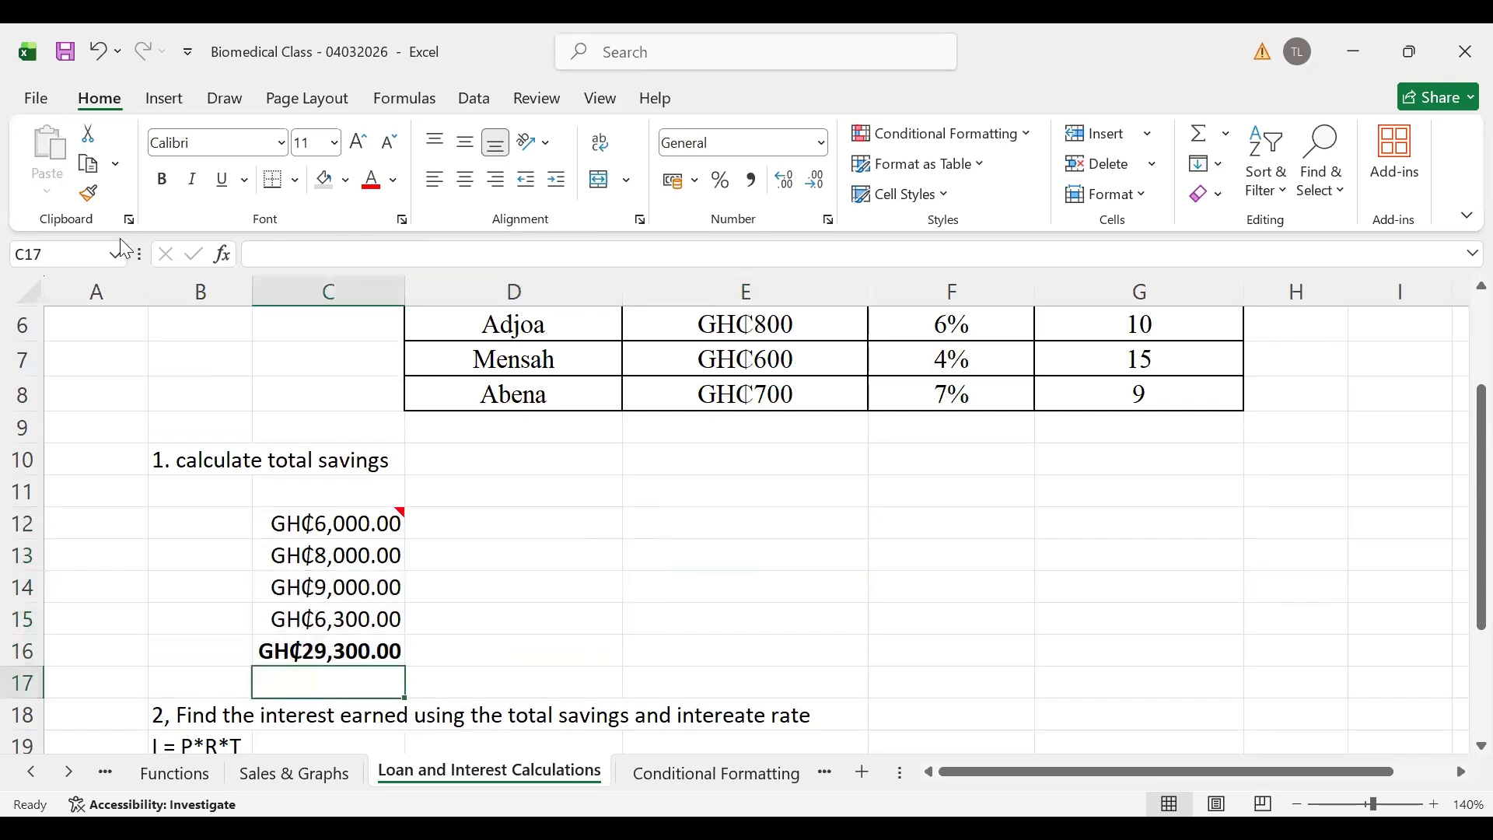
{"action": "left_click", "coordinate": [100, 55]}
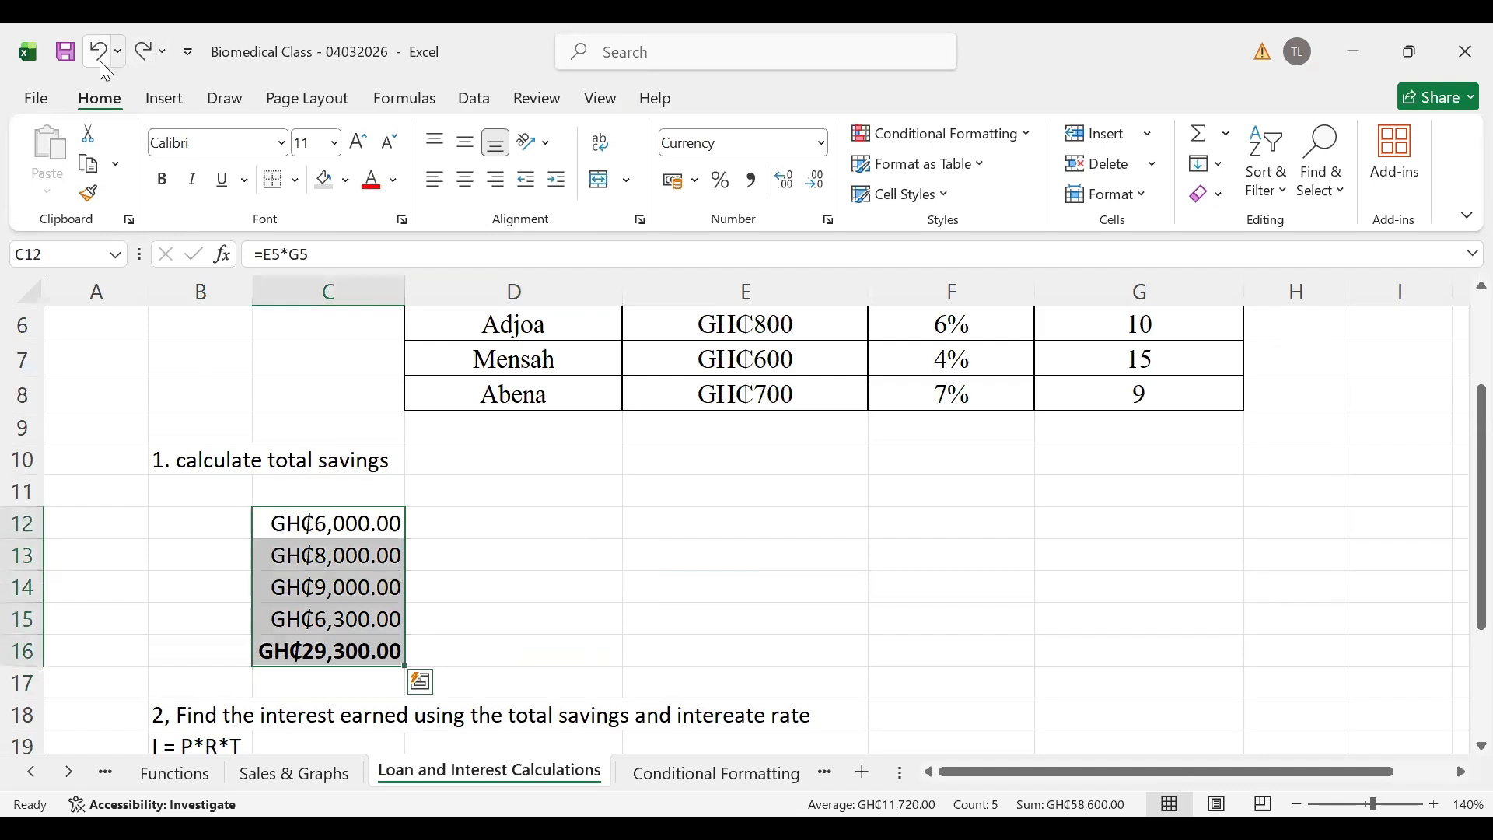
{"action": "left_click", "coordinate": [100, 56]}
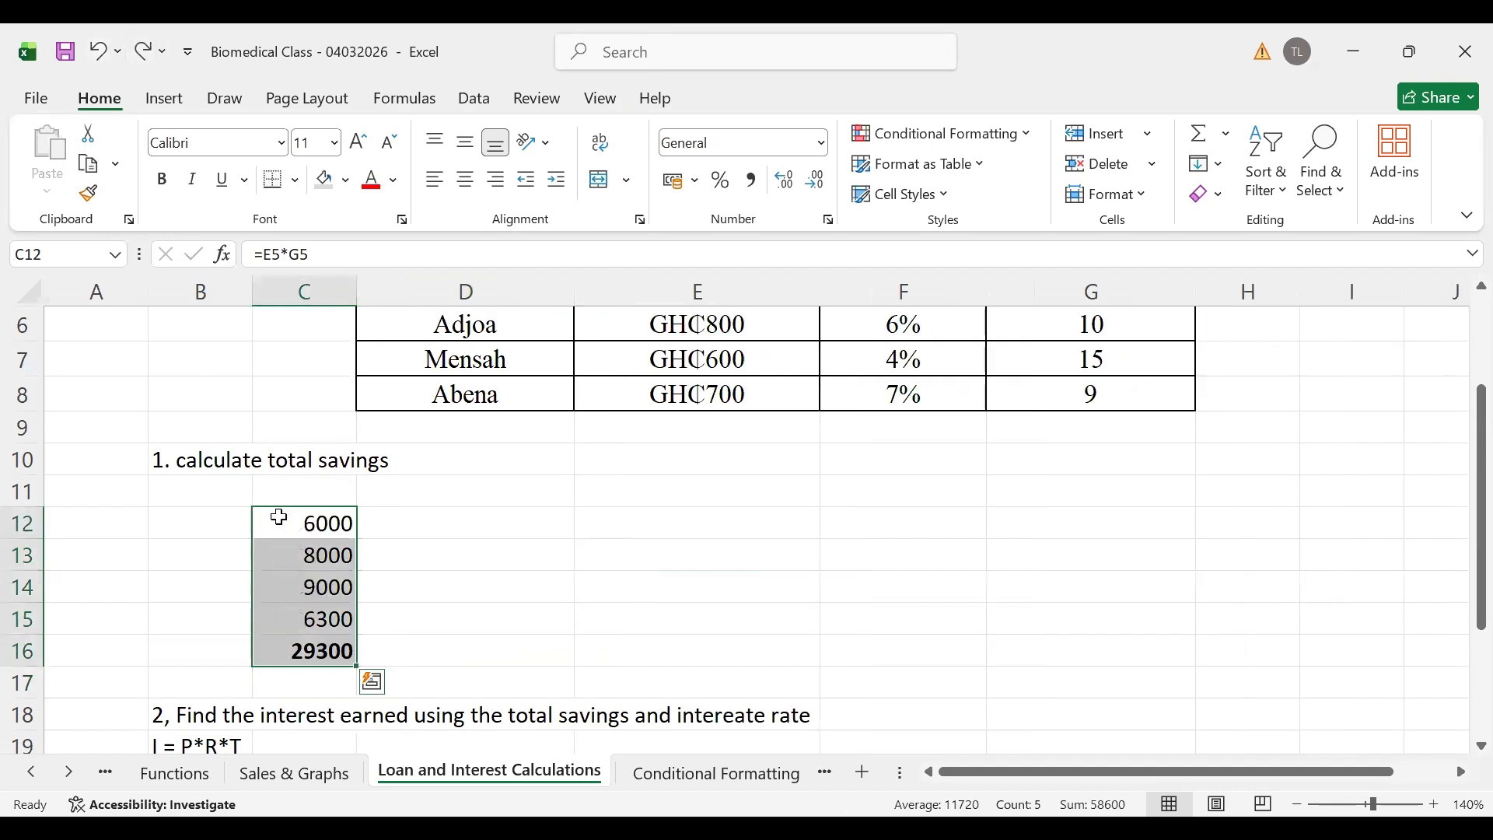
Format the total savings in C12:C16 as currency with the GH₵ symbol and 2 decimal places
{"action": "right_click", "coordinate": [303, 554]}
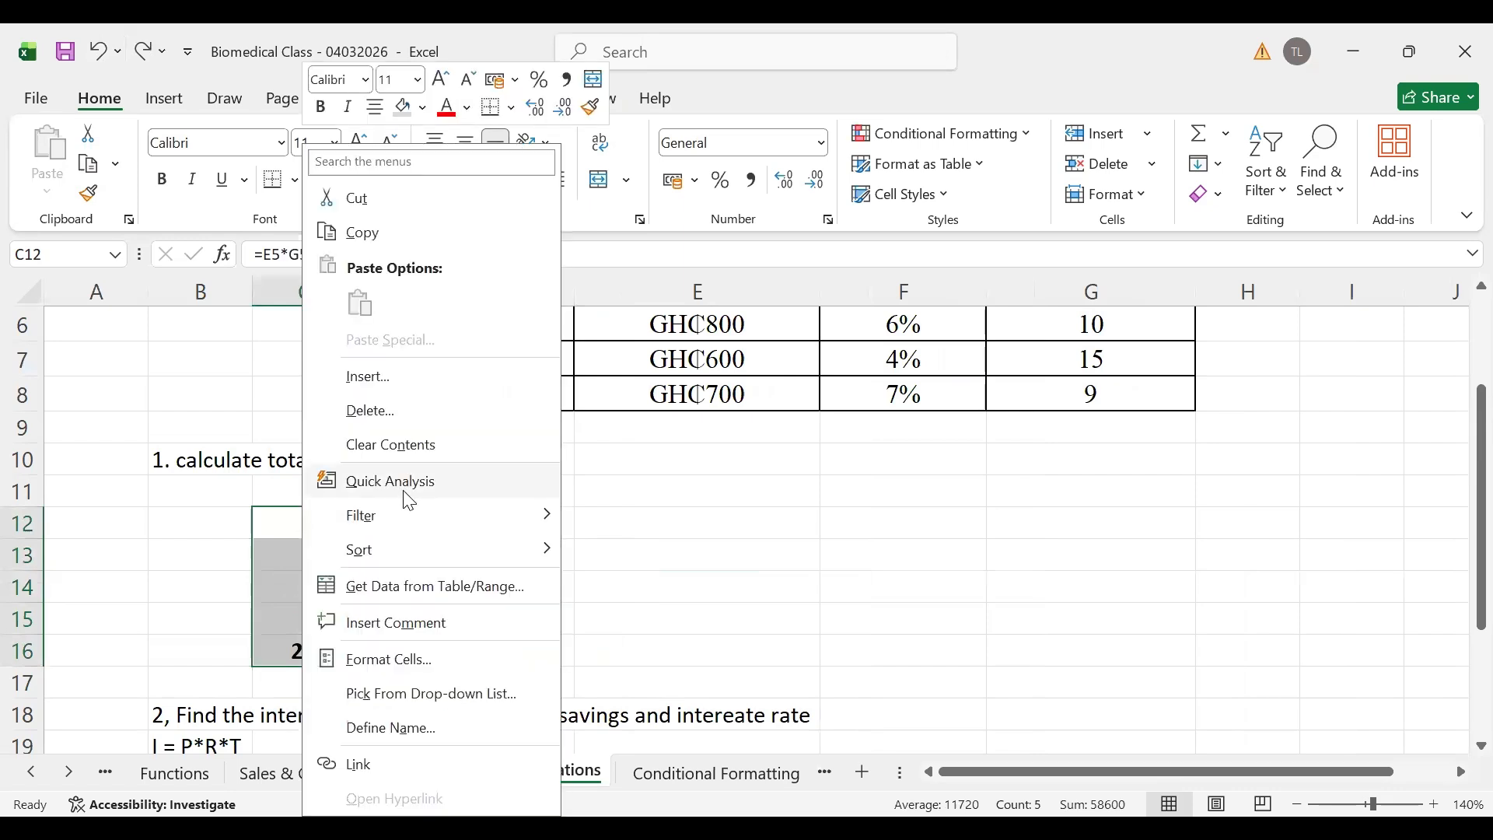
{"action": "left_click", "coordinate": [406, 664]}
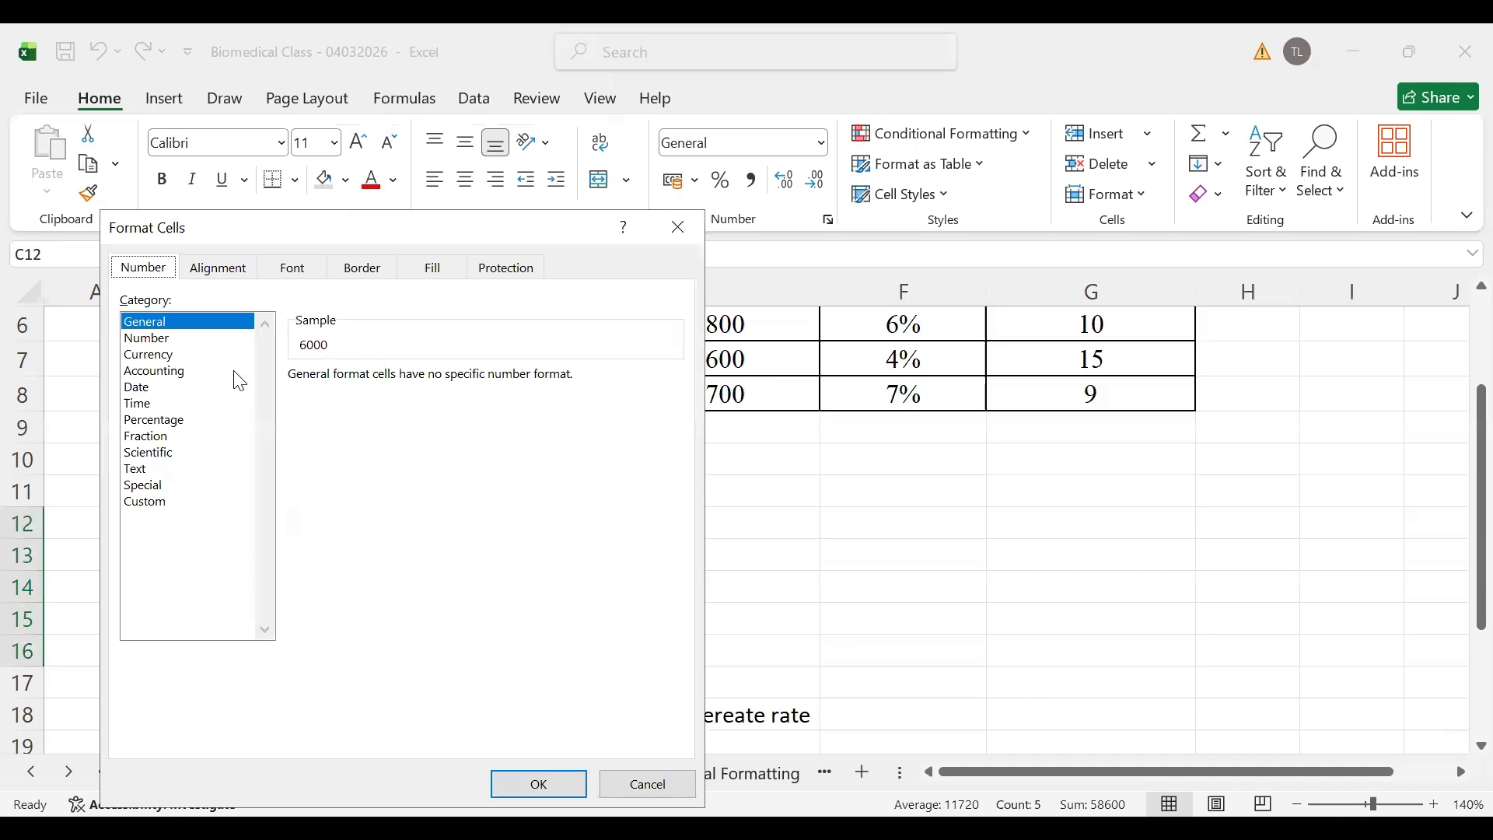
{"action": "left_click", "coordinate": [157, 354]}
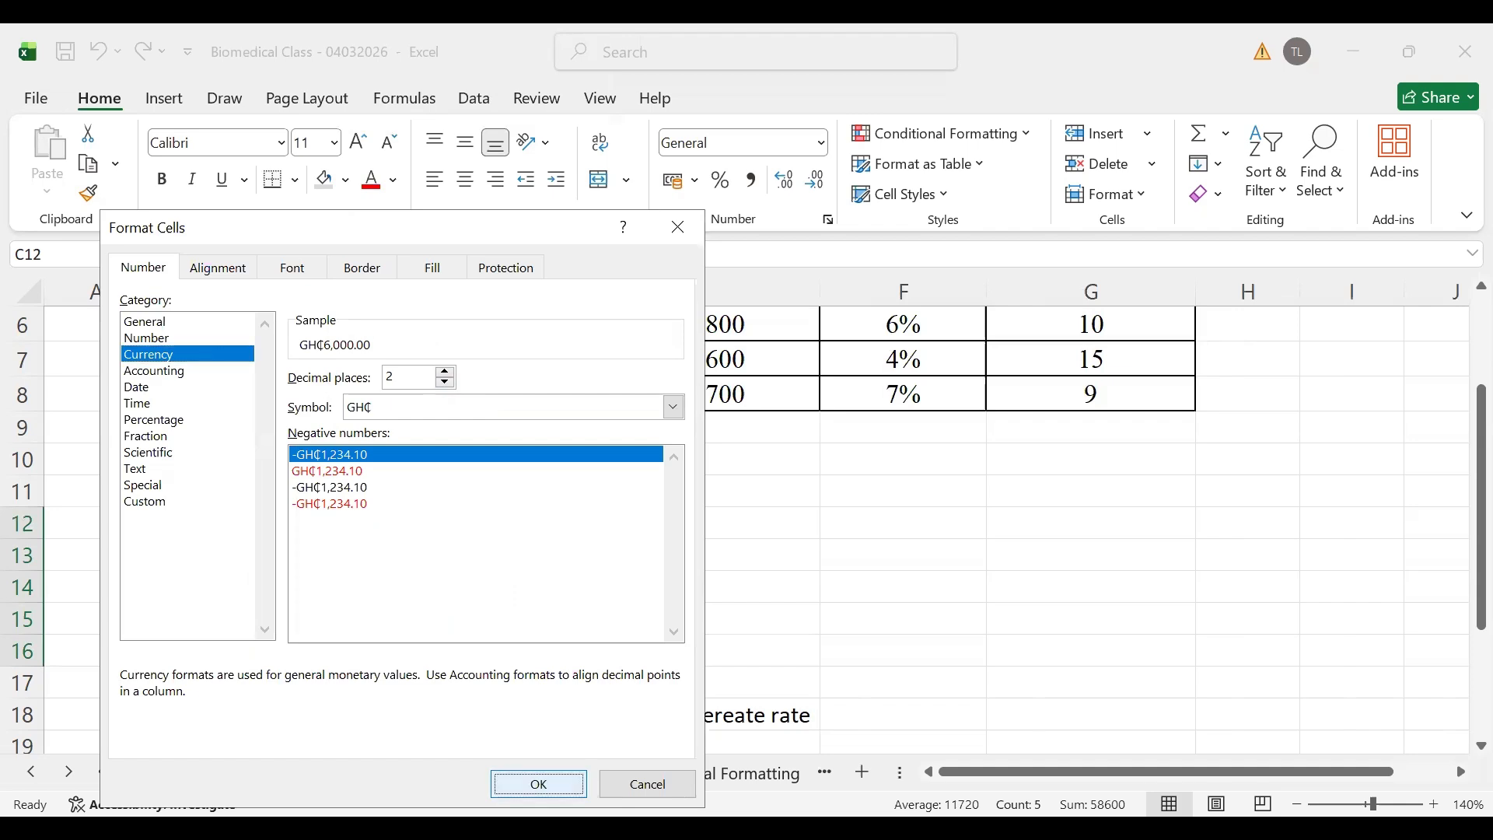
{"action": "key", "text": "Return"}
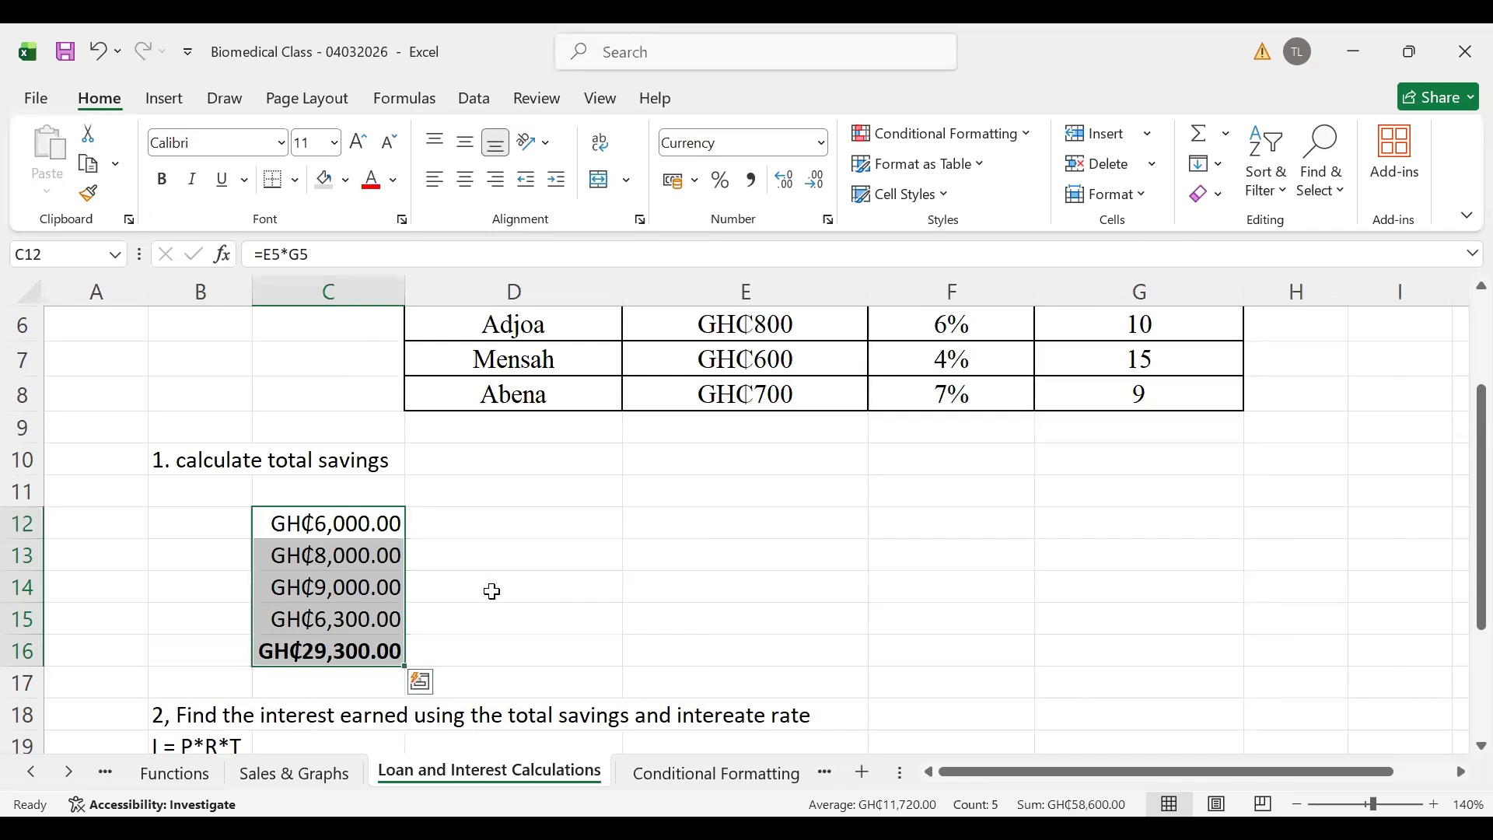
{"action": "left_click", "coordinate": [517, 592]}
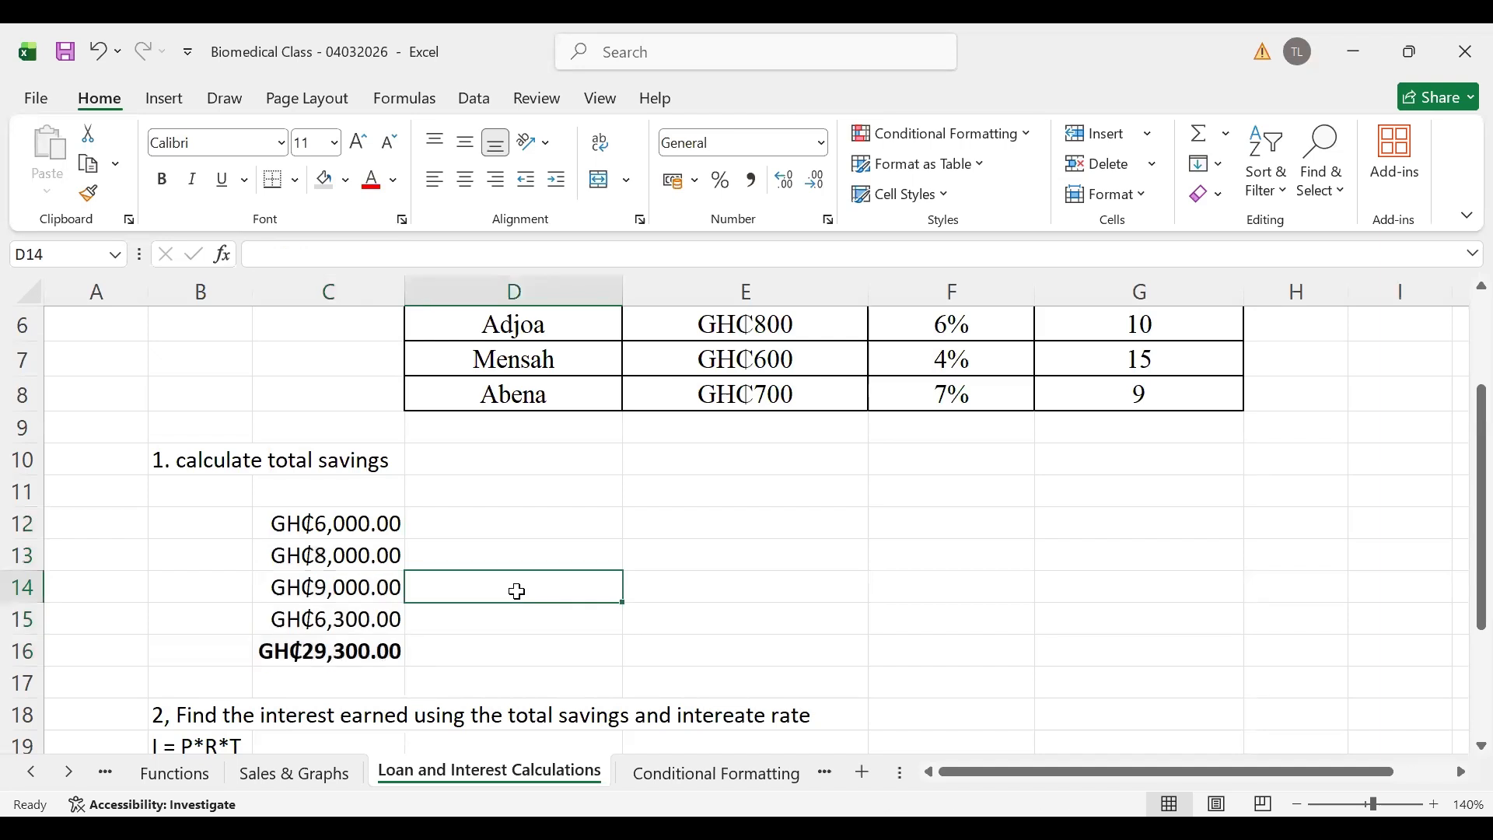
Format the interest values in B20:B25 as currency with the GH₵ symbol and 2 decimal places, and save the workbook
{"action": "key", "text": "Down"}
{"action": "key", "text": "Down"}
{"action": "key", "text": "Down"}
{"action": "key", "text": "Down"}
{"action": "key", "text": "Down"}
{"action": "key", "text": "Down"}
{"action": "key", "text": "Down"}
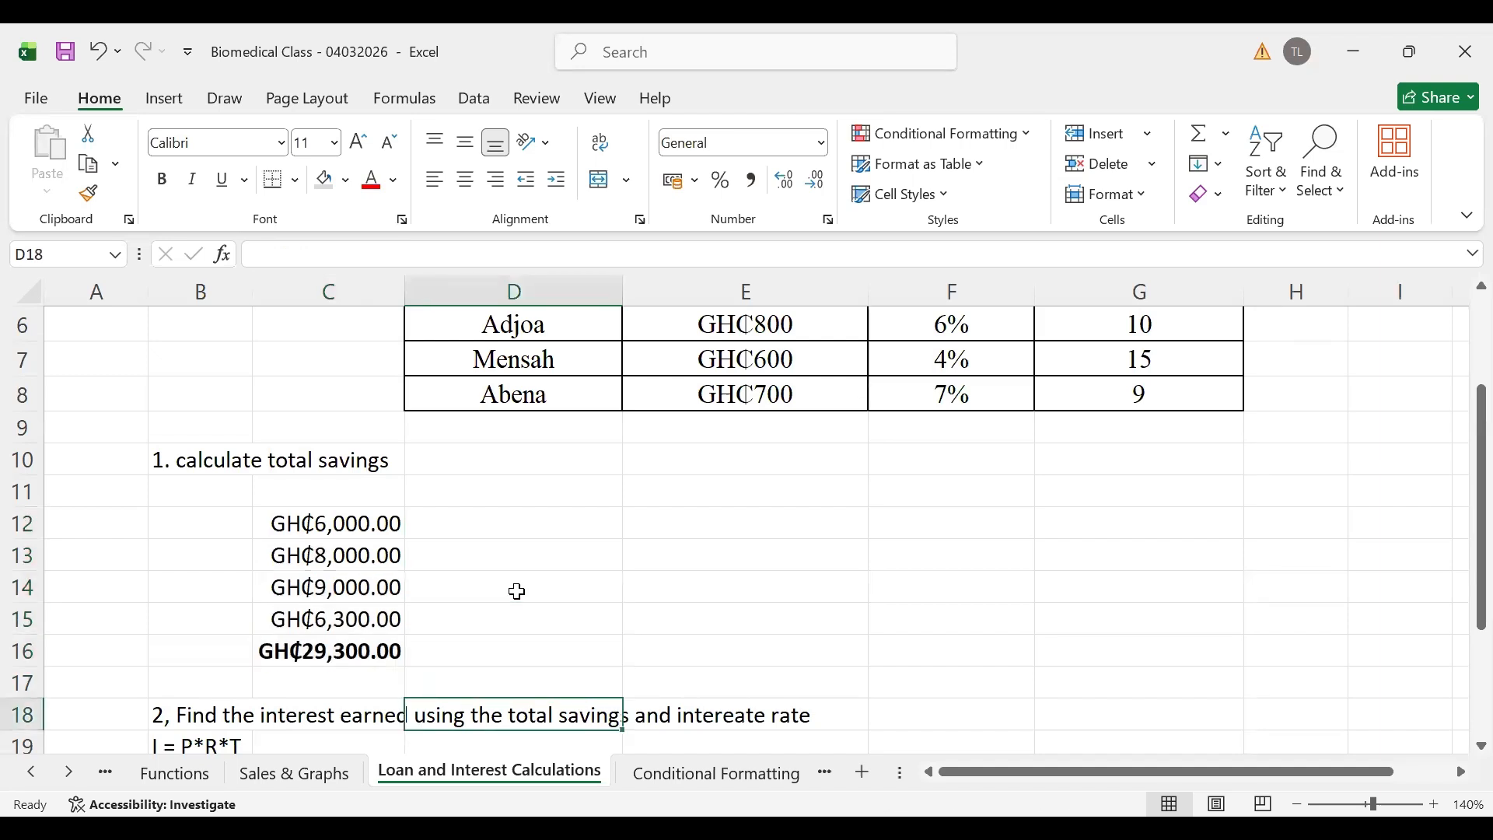
{"action": "key", "text": "Down"}
{"action": "key", "text": "Down"}
{"action": "key", "text": "Down"}
{"action": "key", "text": "Down"}
{"action": "key", "text": "Down"}
{"action": "key", "text": "Down"}
{"action": "key", "text": "Down"}
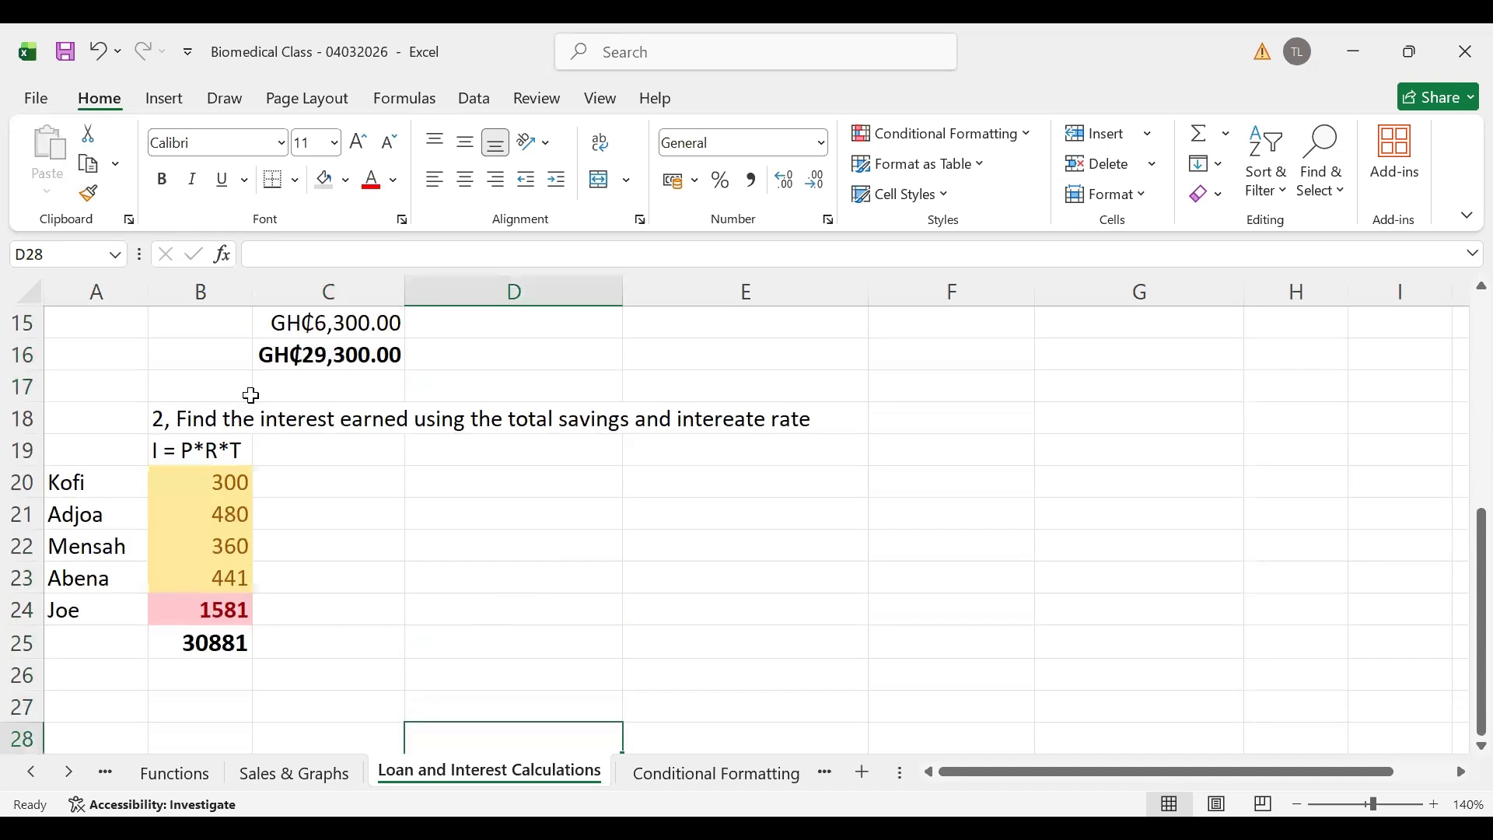
{"action": "left_click_drag", "start_coordinate": [204, 494], "coordinate": [202, 650]}
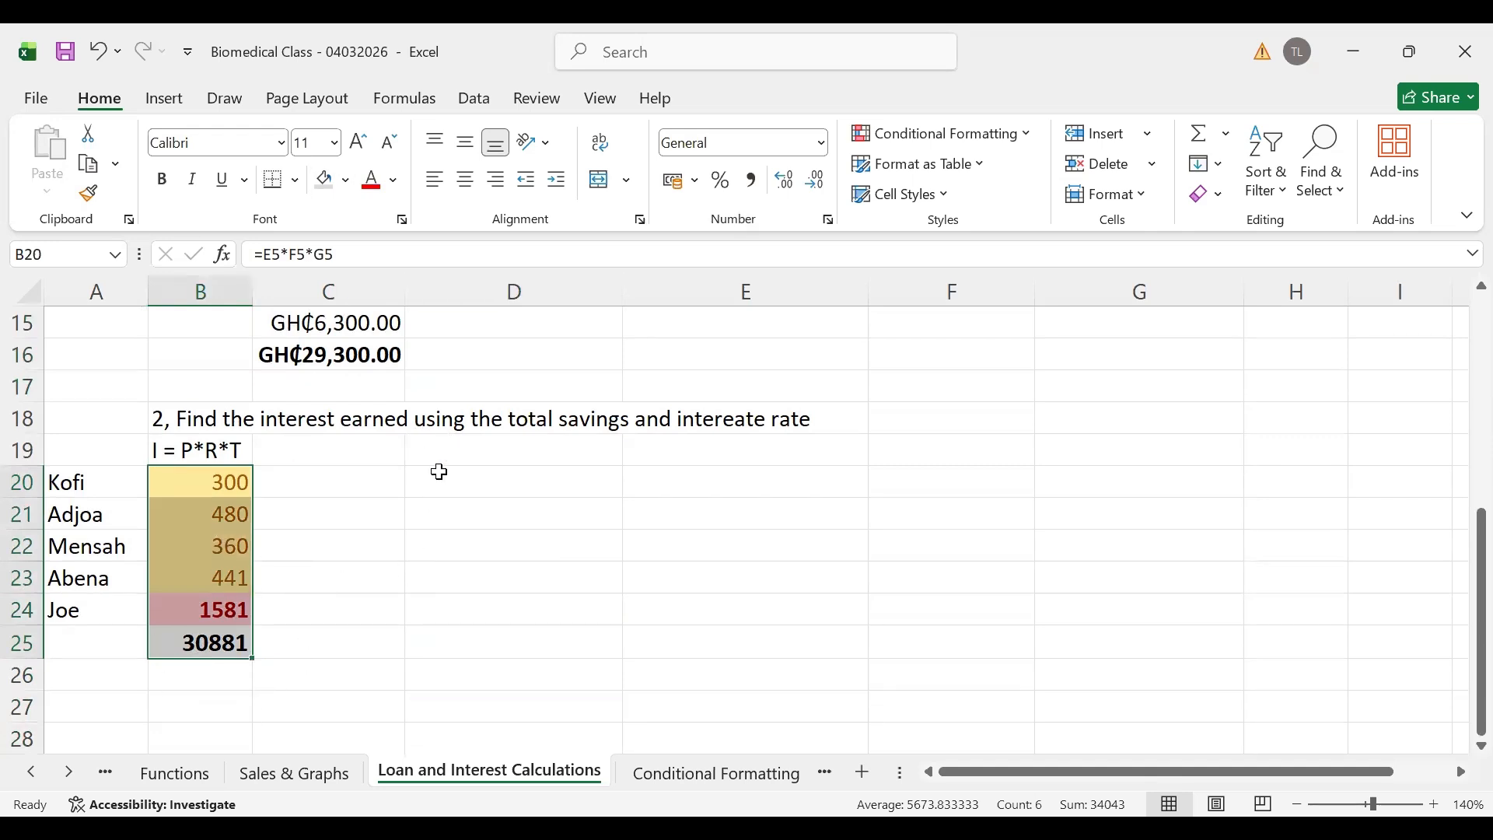
{"action": "right_click", "coordinate": [205, 546]}
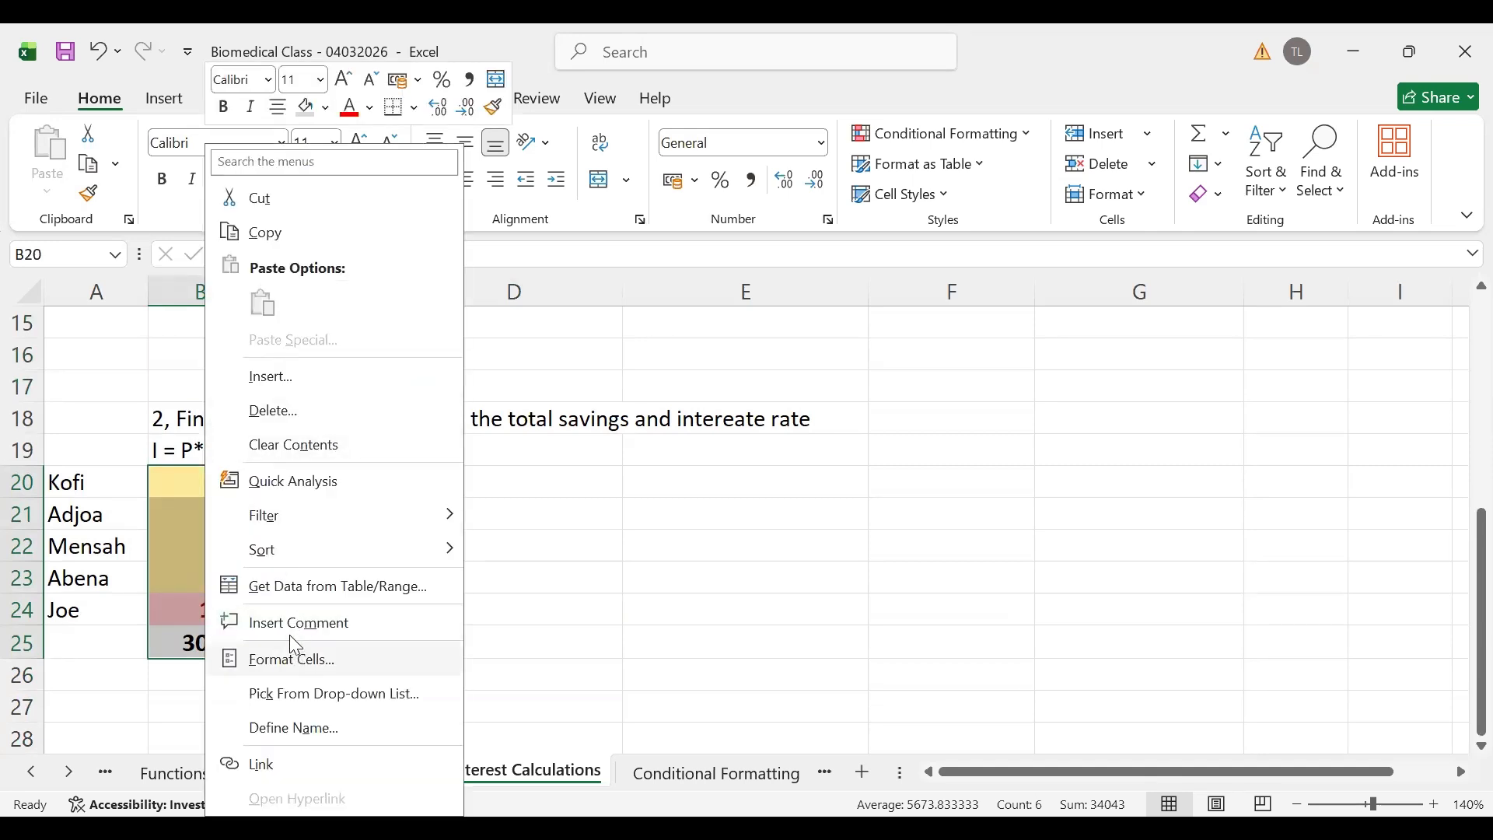
{"action": "left_click", "coordinate": [298, 661]}
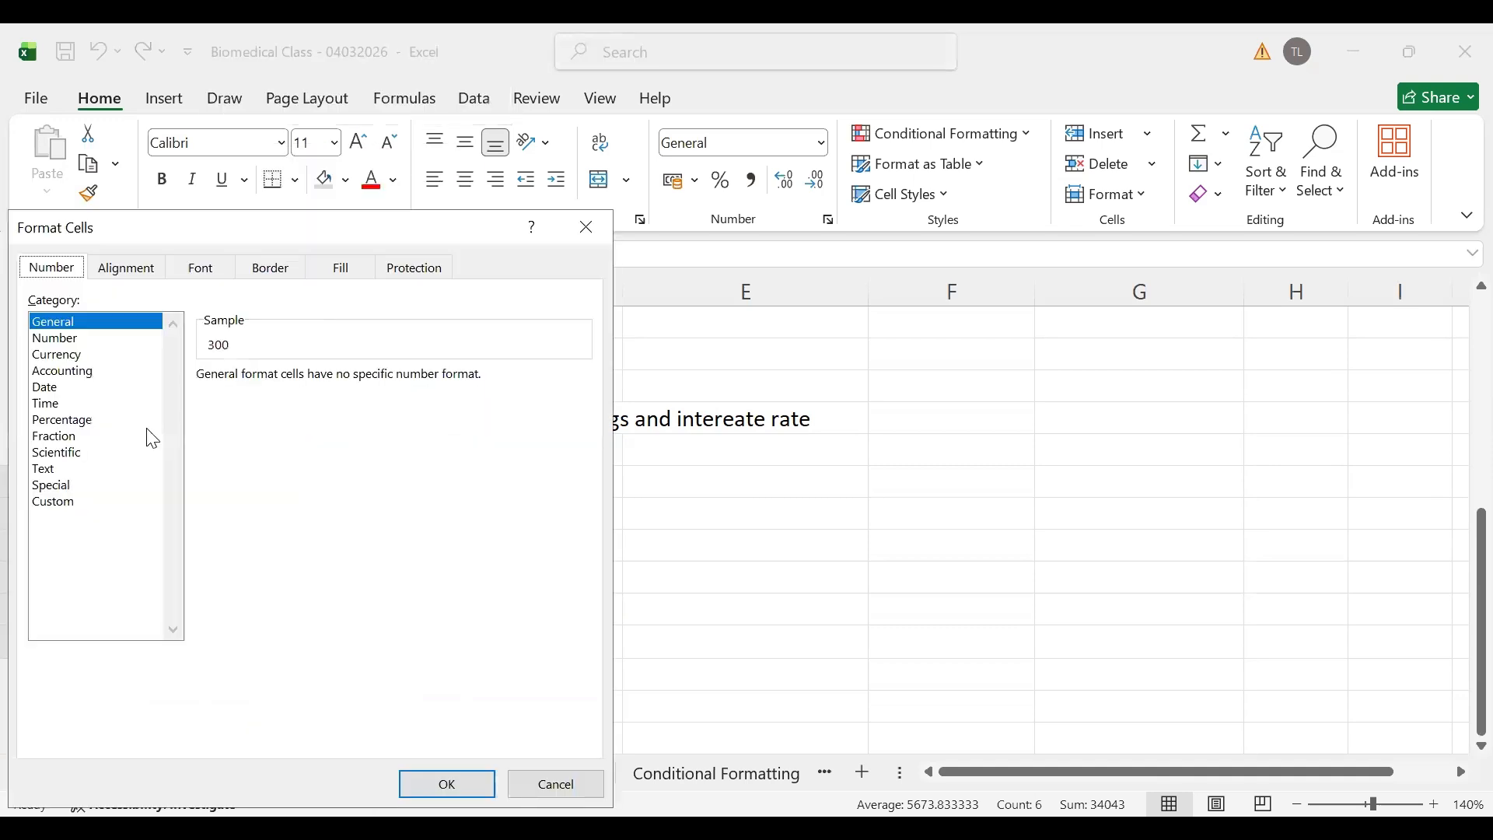
{"action": "left_click", "coordinate": [61, 355]}
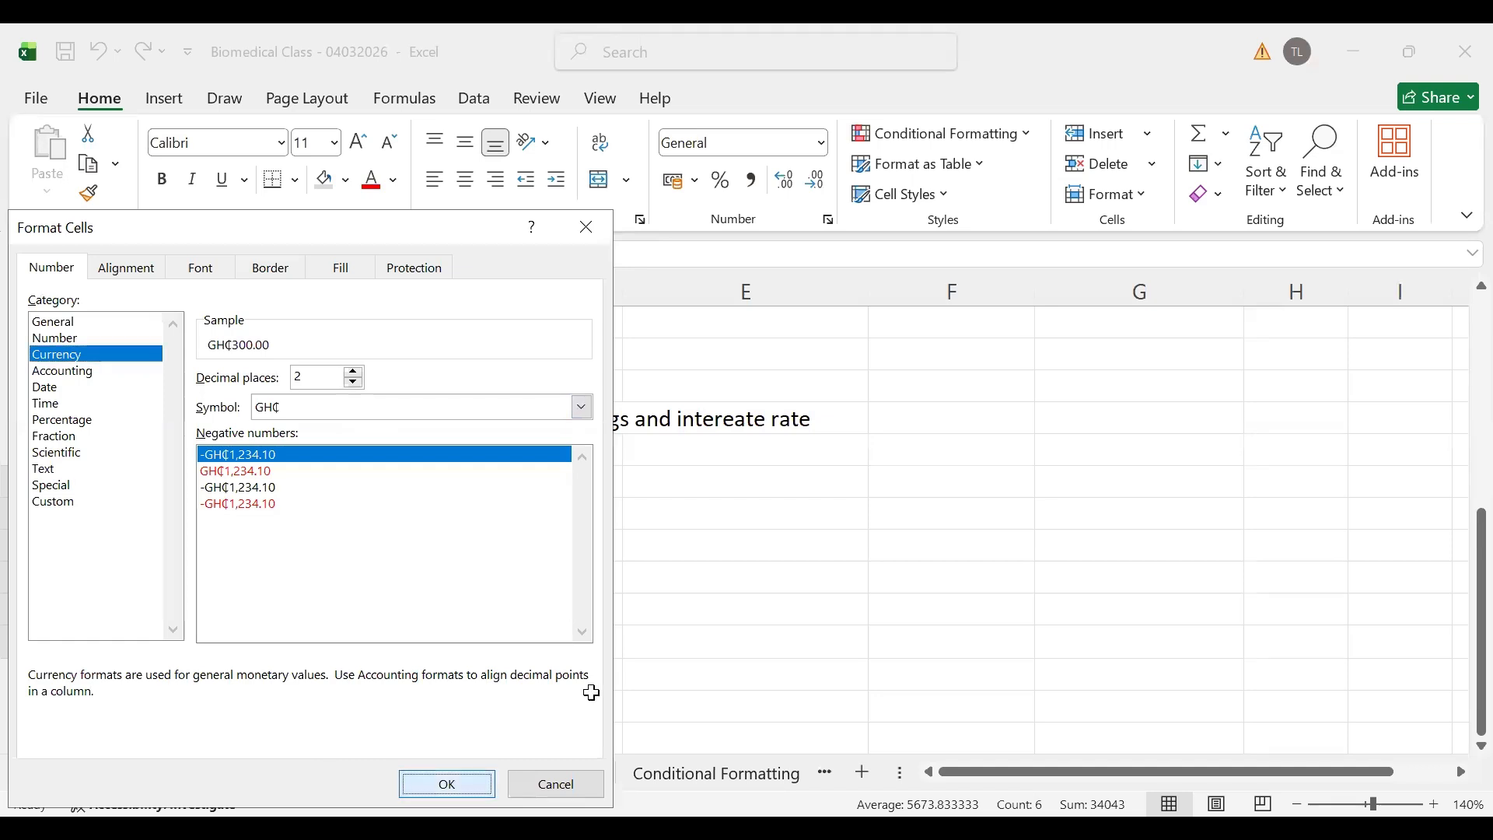
{"action": "key", "text": "Return"}
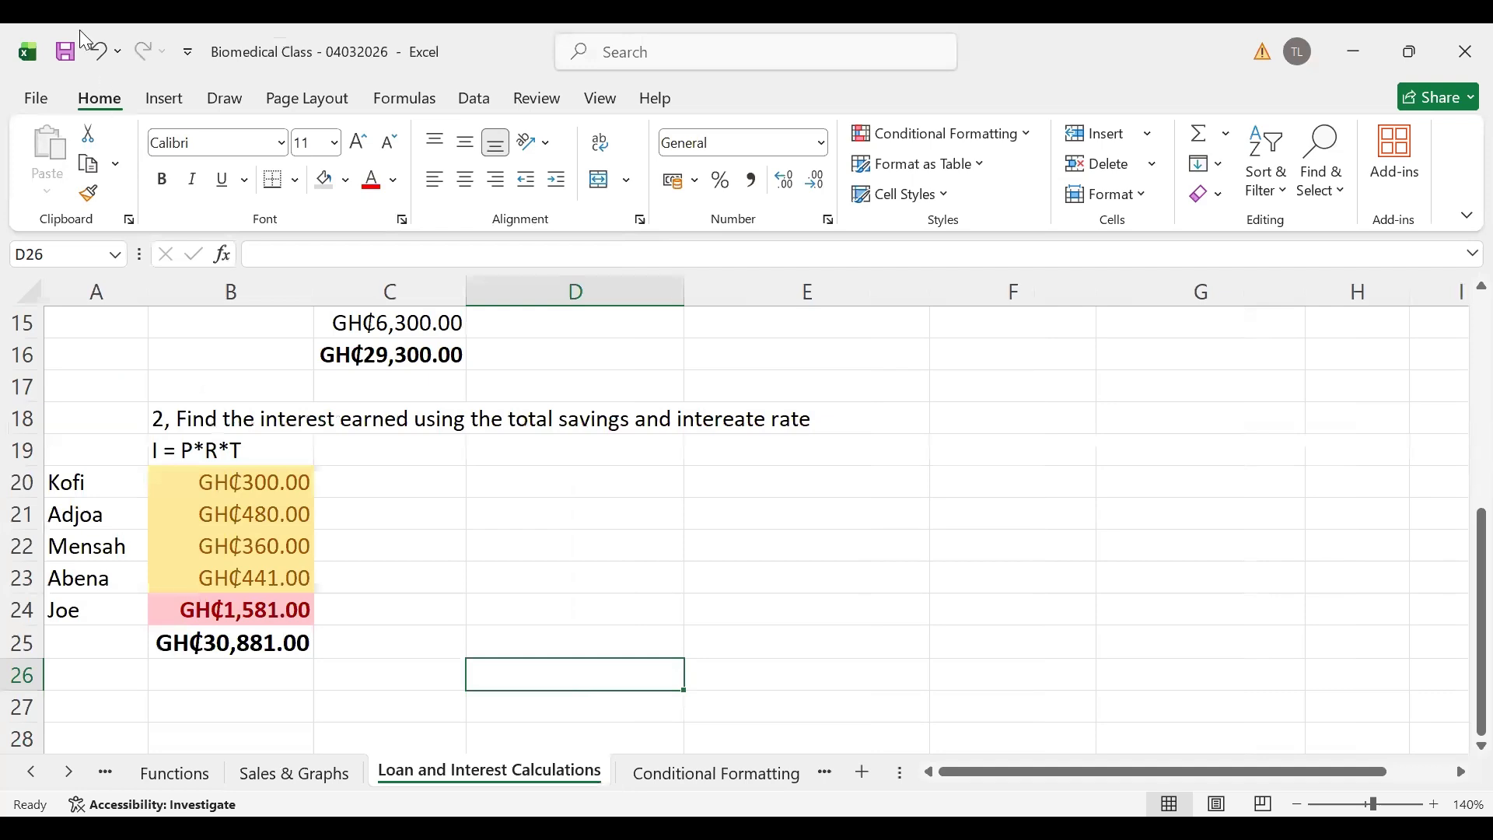
{"action": "left_click", "coordinate": [67, 56]}
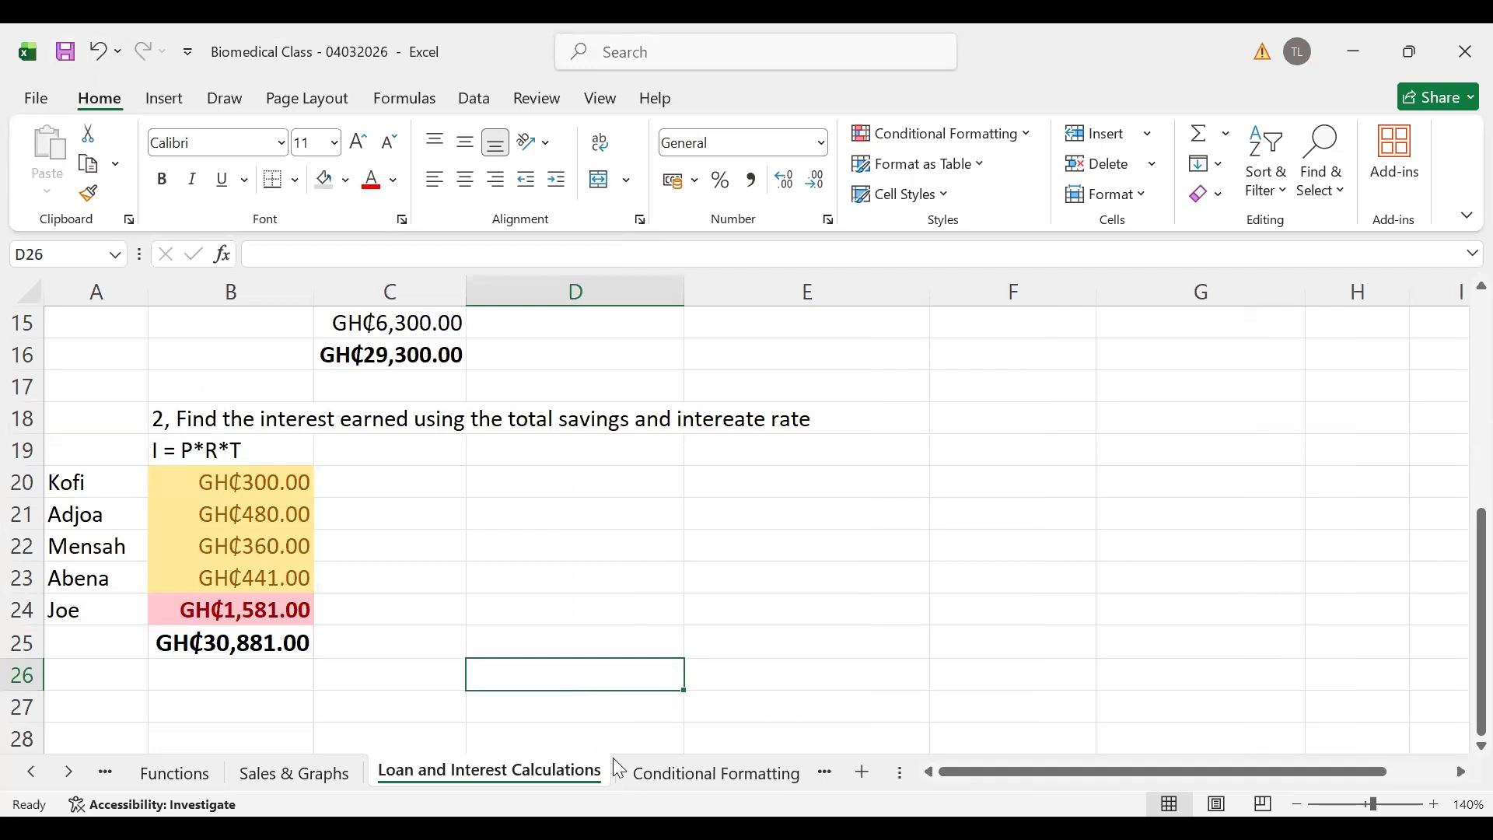